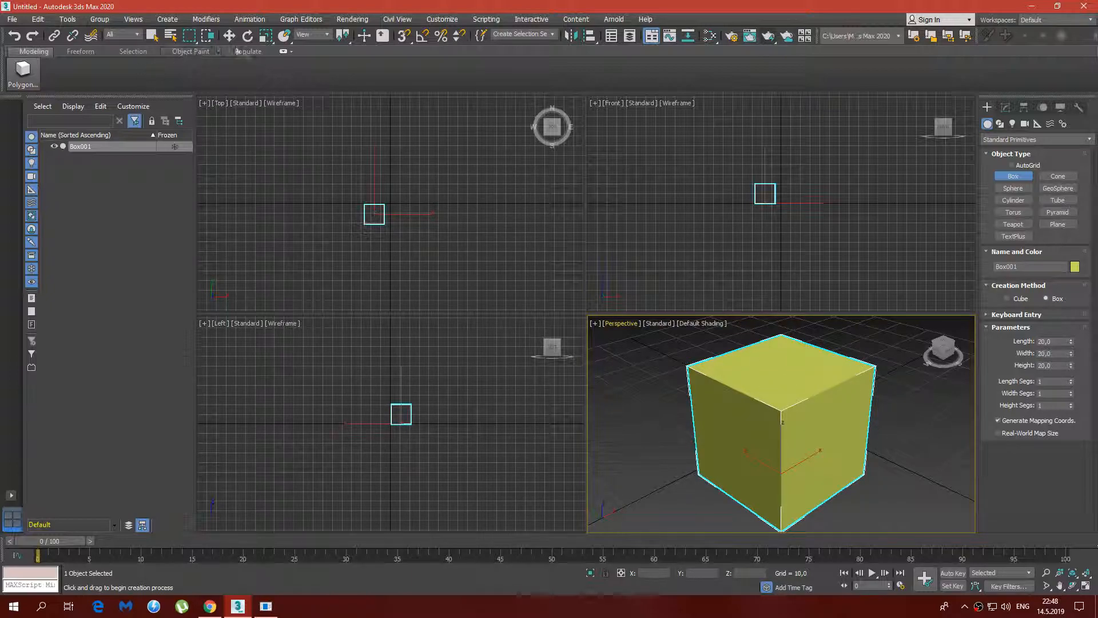
Step: Move the box to the world origin by setting its X and Y position to 0
{"action": "key", "text": "w"}
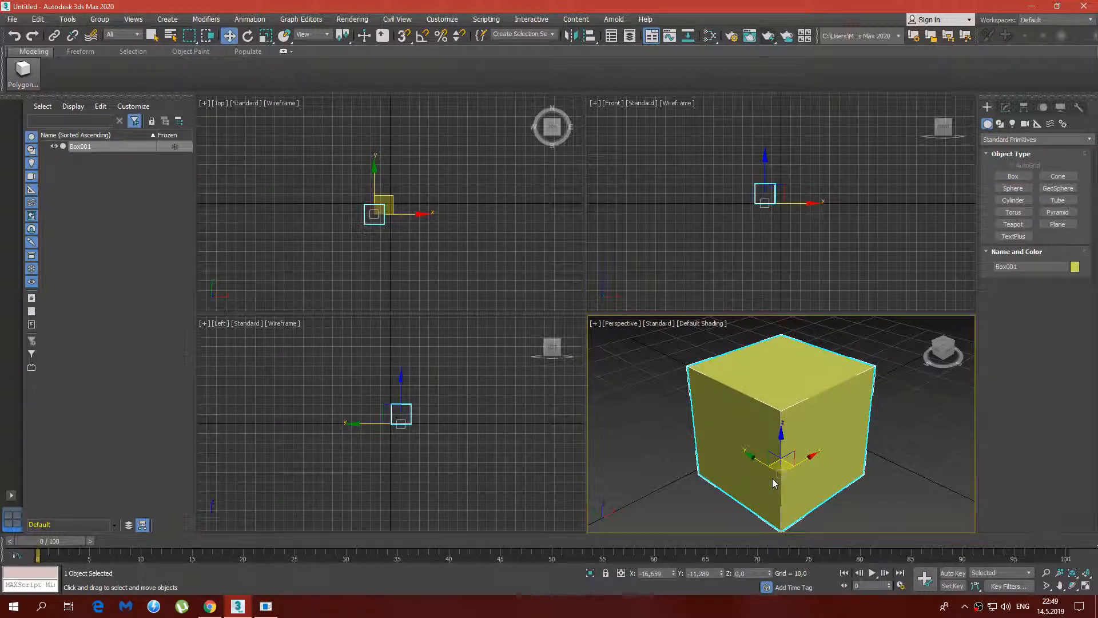
{"action": "right_click", "coordinate": [721, 573]}
{"action": "right_click", "coordinate": [673, 573]}
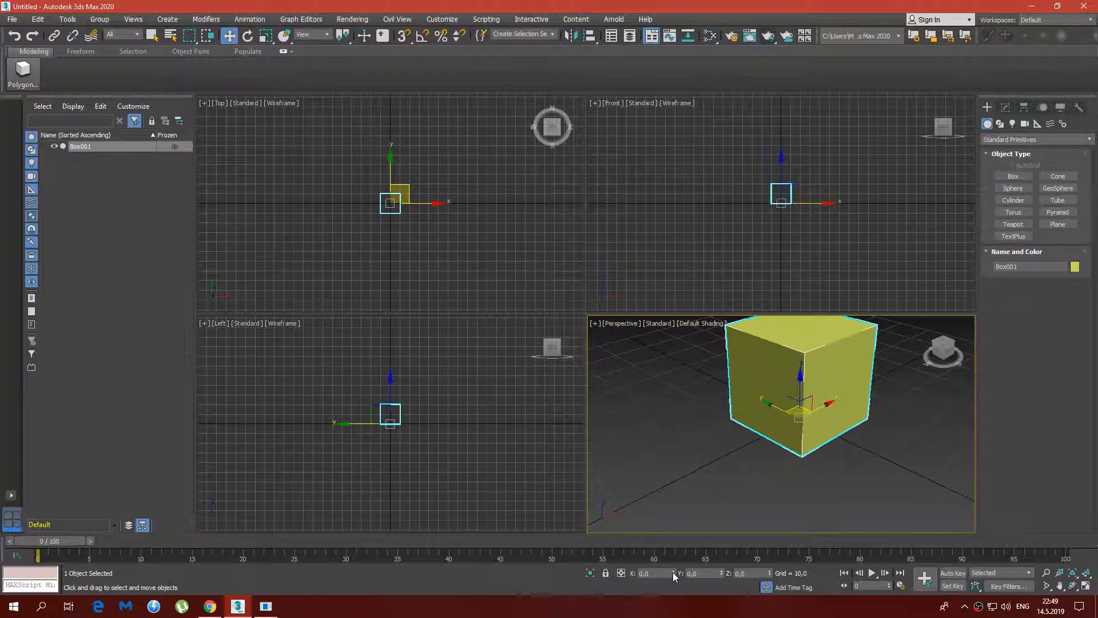
Step: Maximize the Perspective viewport and turn on Edged Faces display
{"action": "left_click", "coordinate": [1086, 586]}
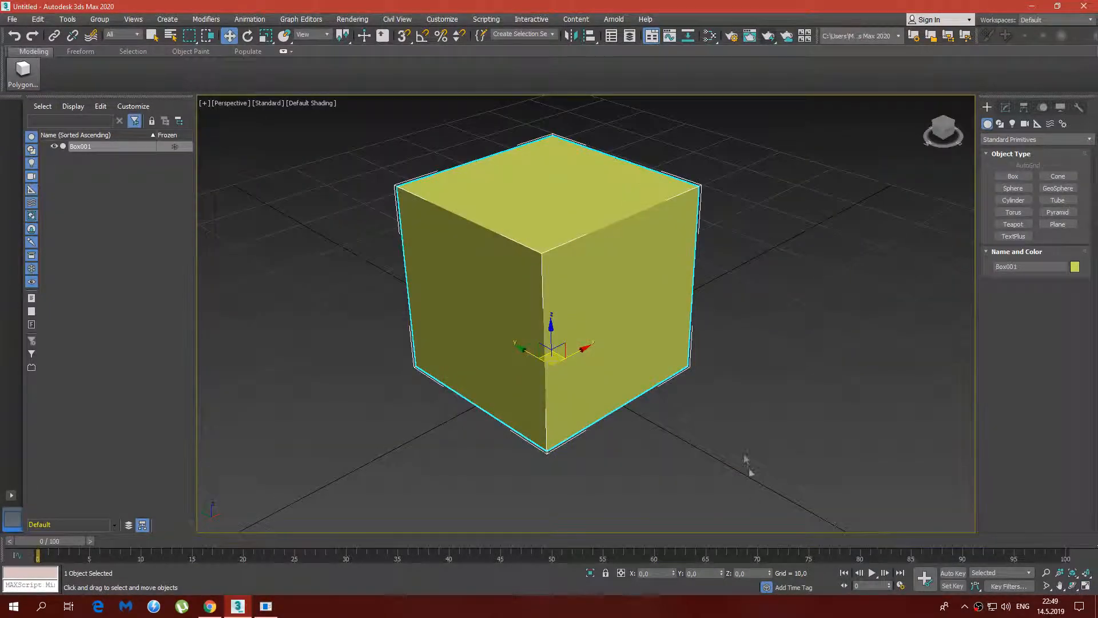
{"action": "left_click", "coordinate": [312, 103]}
{"action": "left_click", "coordinate": [396, 238]}
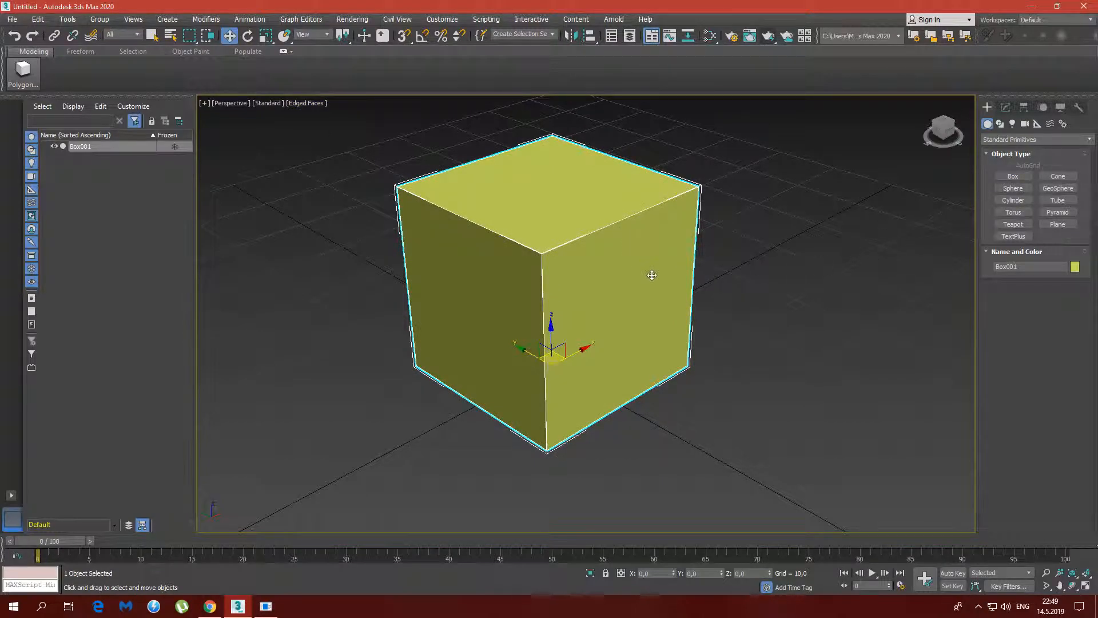
Step: Convert the box to an Editable Poly
{"action": "middle_click_drag", "start_coordinate": [638, 270], "coordinate": [565, 221], "text": "alt"}
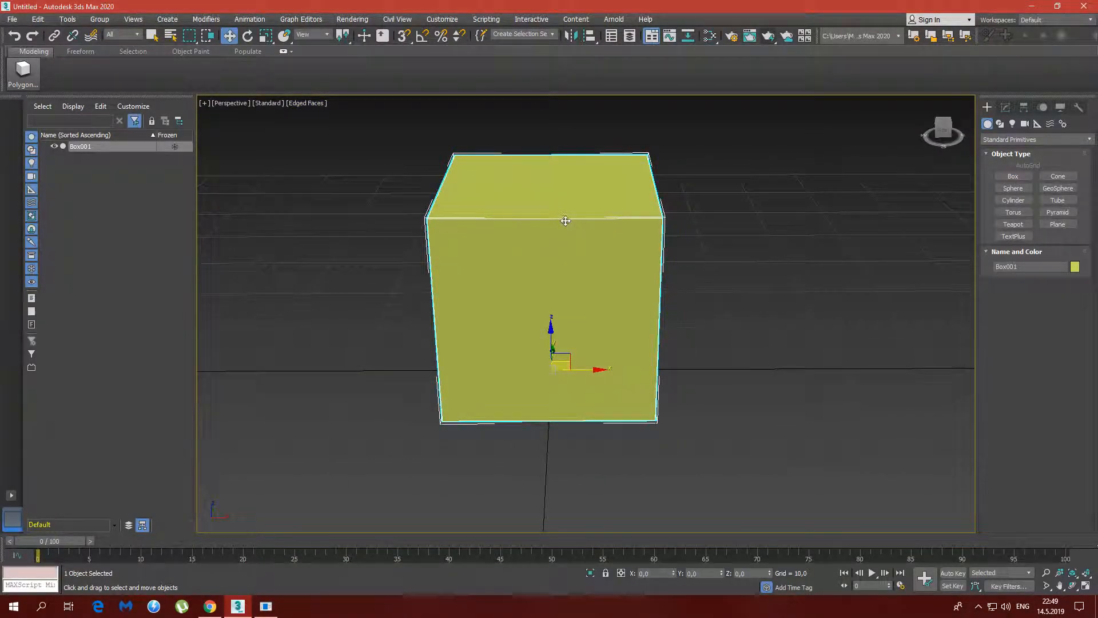
{"action": "right_click", "coordinate": [591, 254]}
{"action": "left_click", "coordinate": [722, 379]}
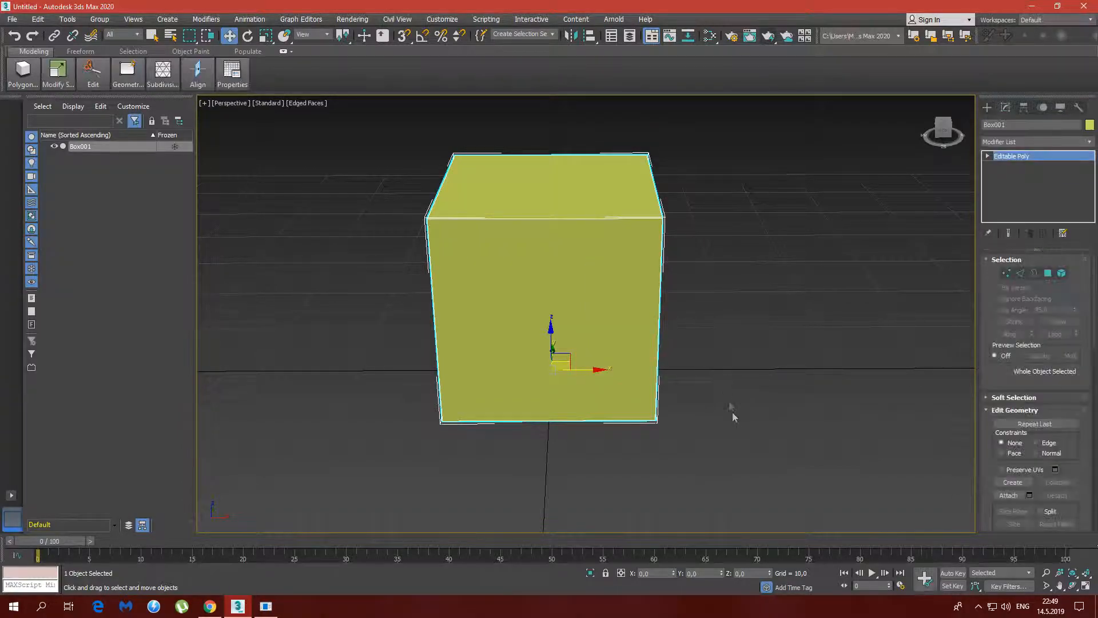
Step: Connect the ring of cube edges running along X with 2 segments and a pinch of 85
{"action": "left_click", "coordinate": [1020, 273]}
{"action": "left_click", "coordinate": [567, 218]}
{"action": "left_click", "coordinate": [1011, 334]}
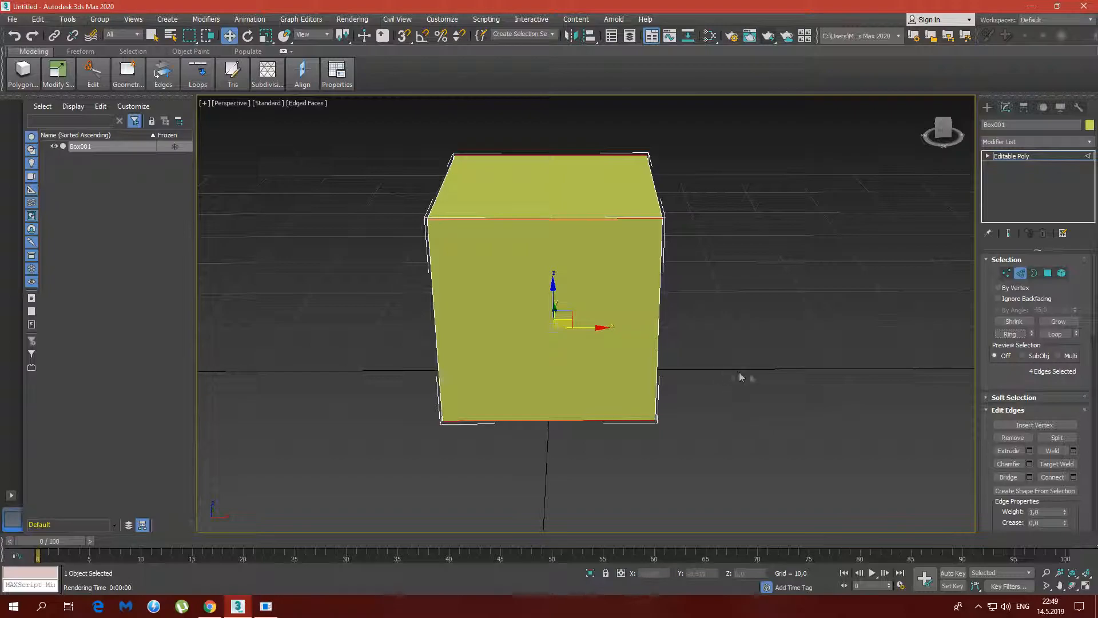
{"action": "left_click", "coordinate": [1074, 477]}
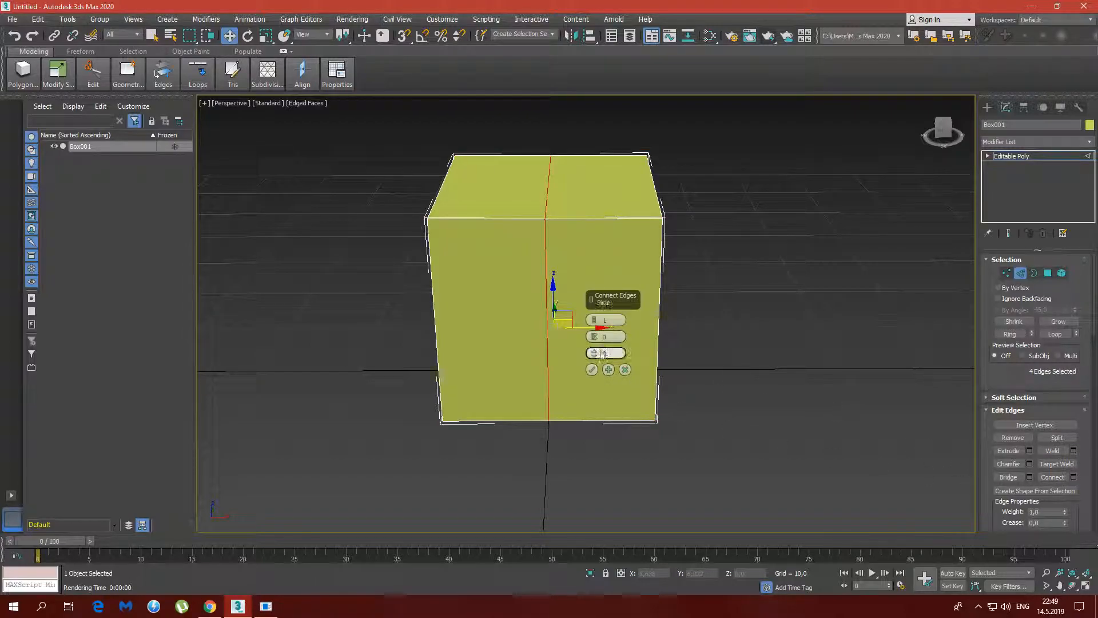
{"action": "left_click", "coordinate": [594, 318]}
{"action": "left_click_drag", "start_coordinate": [594, 336], "coordinate": [590, 260]}
{"action": "key", "text": "Return"}
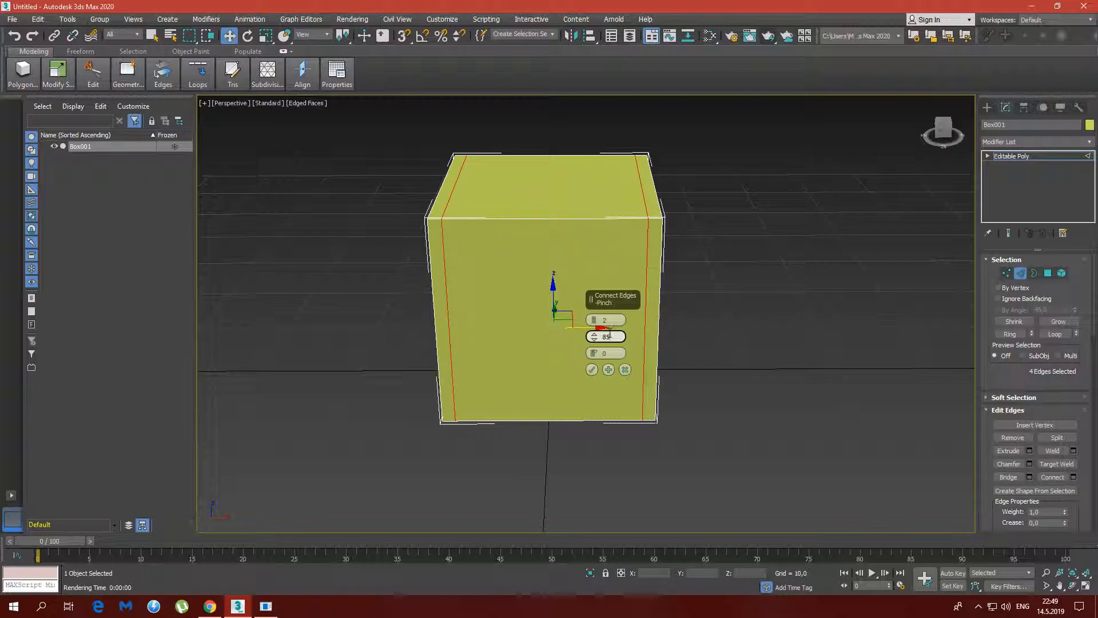
{"action": "left_click", "coordinate": [592, 370]}
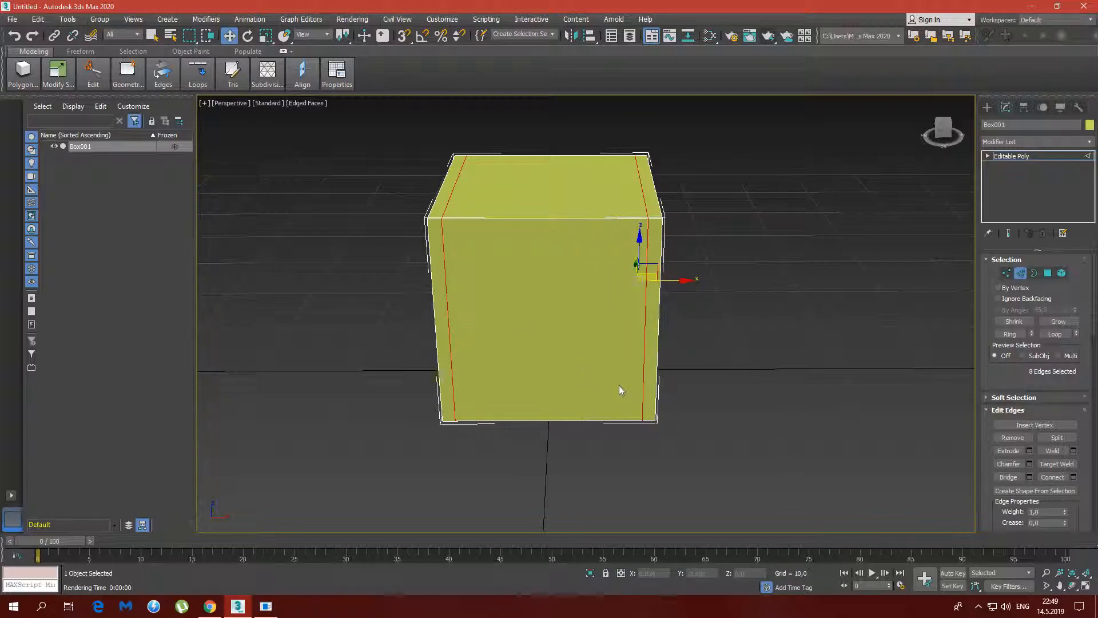
Step: Connect the ring of cube edges running along Y with 2 segments and a pinch of 85
{"action": "middle_click_drag", "start_coordinate": [667, 328], "coordinate": [626, 312], "text": "alt"}
{"action": "left_click", "coordinate": [571, 205]}
{"action": "left_click", "coordinate": [1009, 333]}
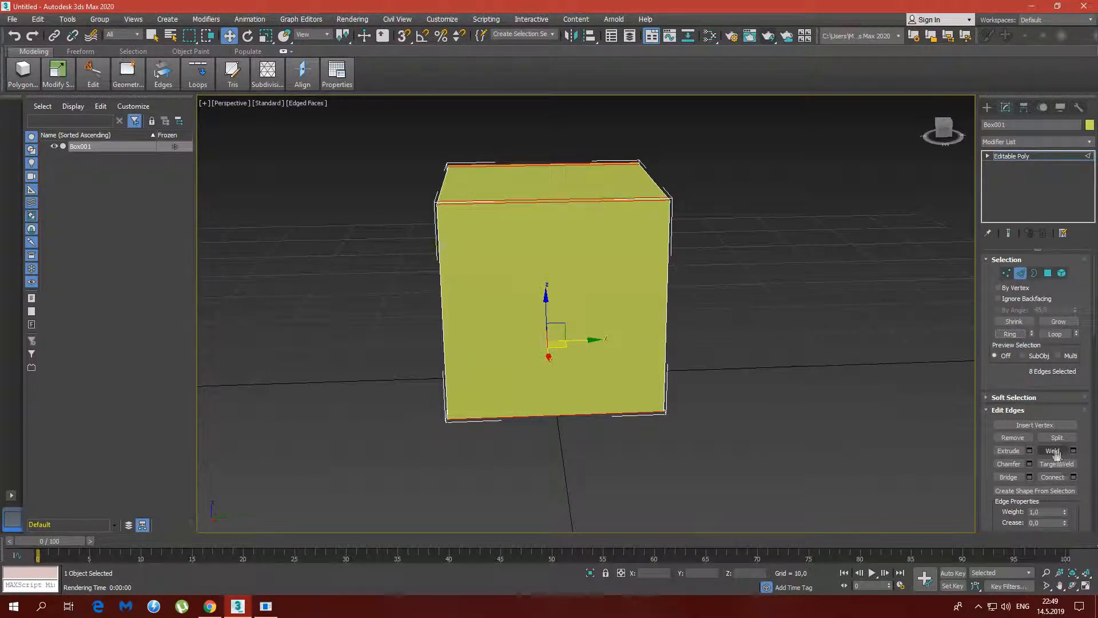
{"action": "left_click", "coordinate": [1075, 477]}
{"action": "left_click", "coordinate": [591, 372]}
Step: Connect the ring of vertical cube edges with 2 segments and a pinch of 85, and clear the edge selection
{"action": "middle_click_drag", "start_coordinate": [524, 283], "coordinate": [706, 301], "text": "alt"}
{"action": "left_click", "coordinate": [631, 295]}
{"action": "left_click", "coordinate": [597, 265]}
{"action": "left_click", "coordinate": [619, 258]}
{"action": "left_click", "coordinate": [1010, 334]}
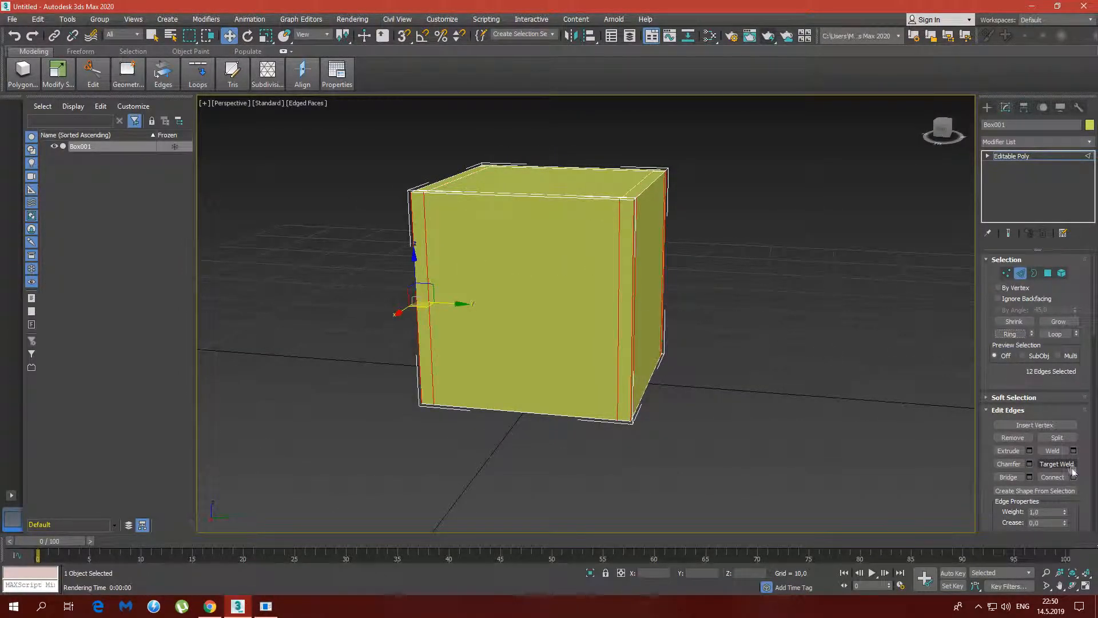
{"action": "left_click", "coordinate": [1073, 477]}
{"action": "left_click", "coordinate": [592, 370]}
{"action": "middle_click_drag", "start_coordinate": [496, 296], "coordinate": [724, 279], "text": "alt"}
{"action": "left_click", "coordinate": [816, 252]}
Step: Preview the cube with NURMS smoothing to inspect its rounded edges, and switch the smoothing off again
{"action": "left_click", "coordinate": [1030, 142]}
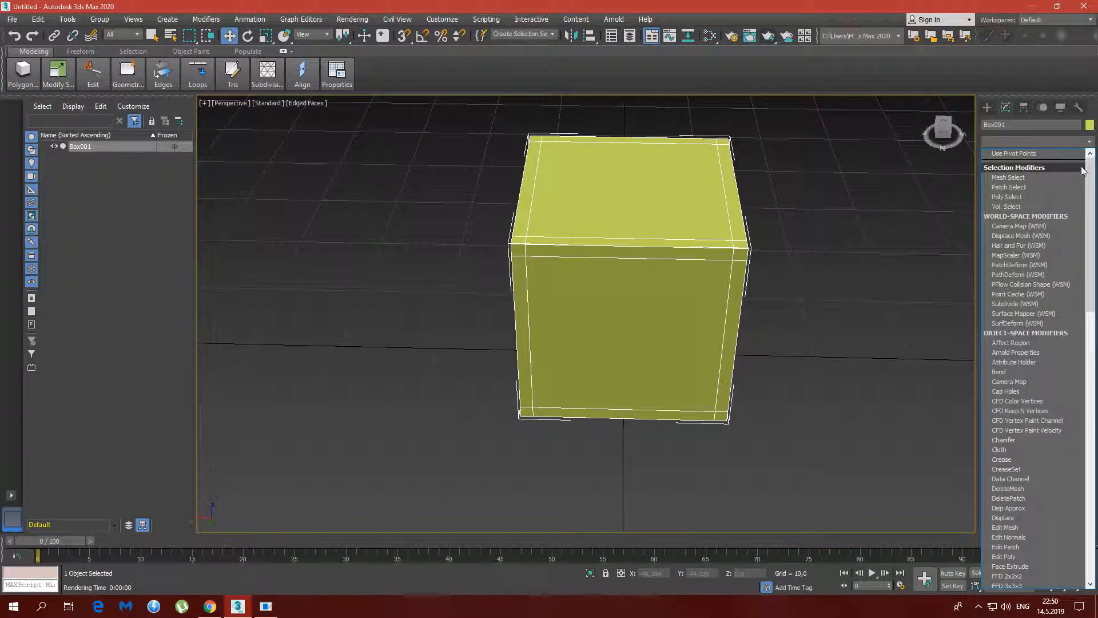
{"action": "left_click", "coordinate": [128, 77]}
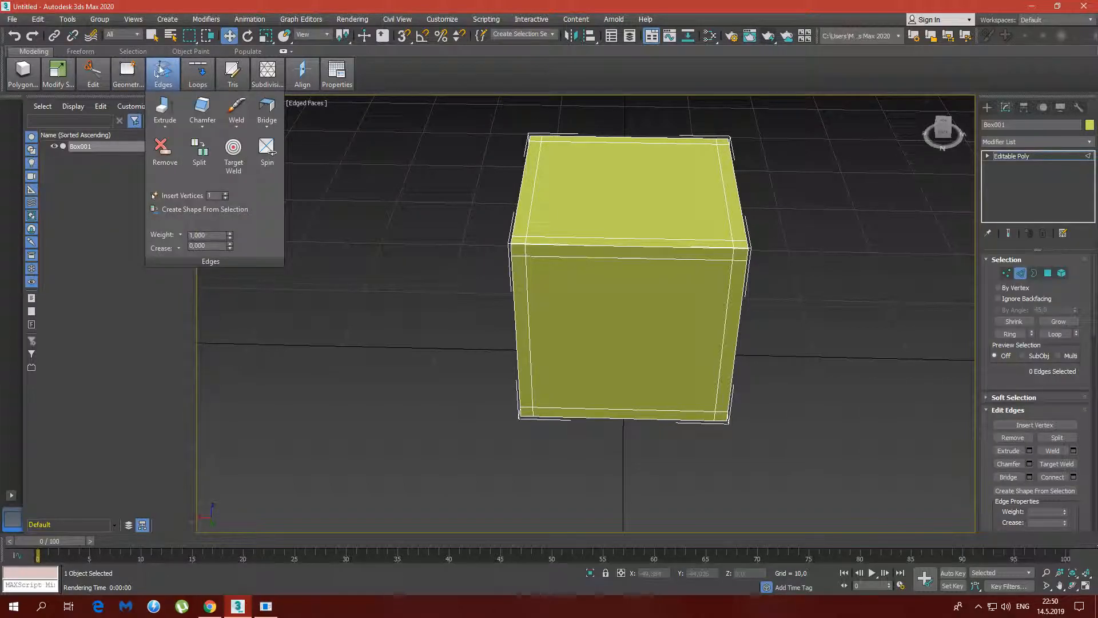
{"action": "mouse_move", "coordinate": [103, 82]}
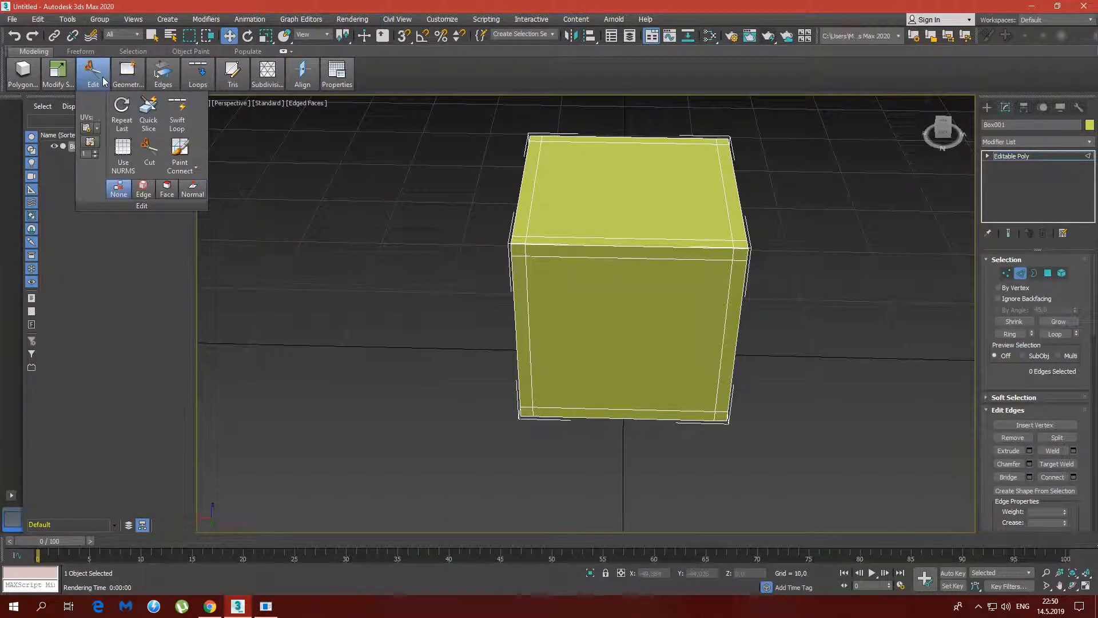
{"action": "left_click", "coordinate": [123, 153]}
{"action": "middle_click_drag", "start_coordinate": [546, 289], "coordinate": [744, 247], "text": "alt"}
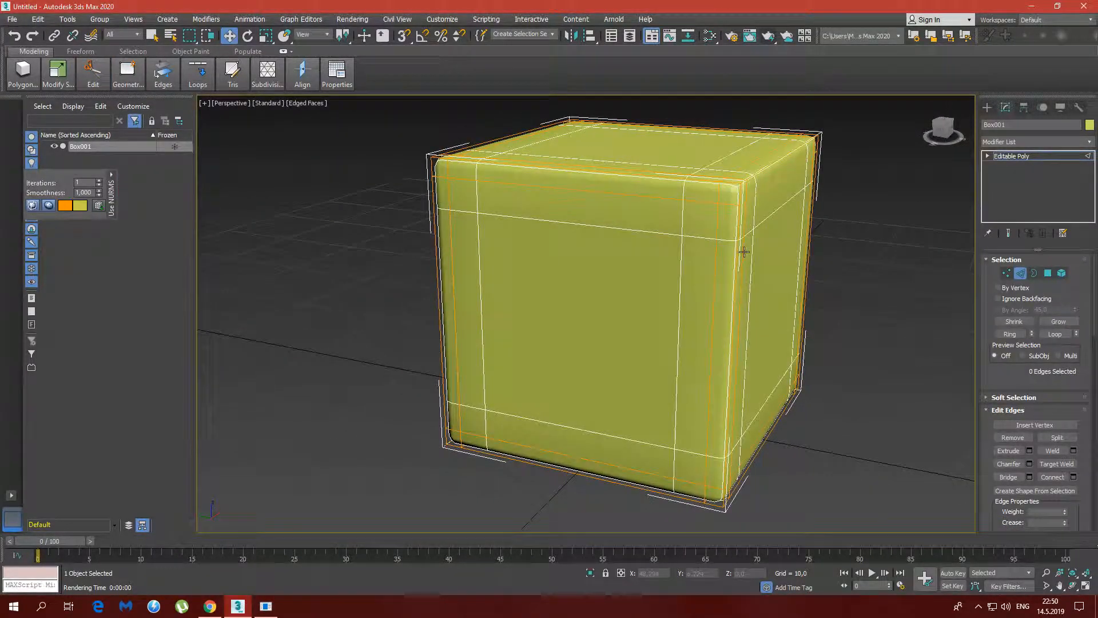
{"action": "mouse_move", "coordinate": [97, 80]}
{"action": "left_click", "coordinate": [123, 154]}
{"action": "middle_click_drag", "start_coordinate": [544, 218], "coordinate": [799, 262], "text": "alt"}
Step: Select the full ring of vertical edges running around the cube's sides
{"action": "left_click", "coordinate": [1020, 274]}
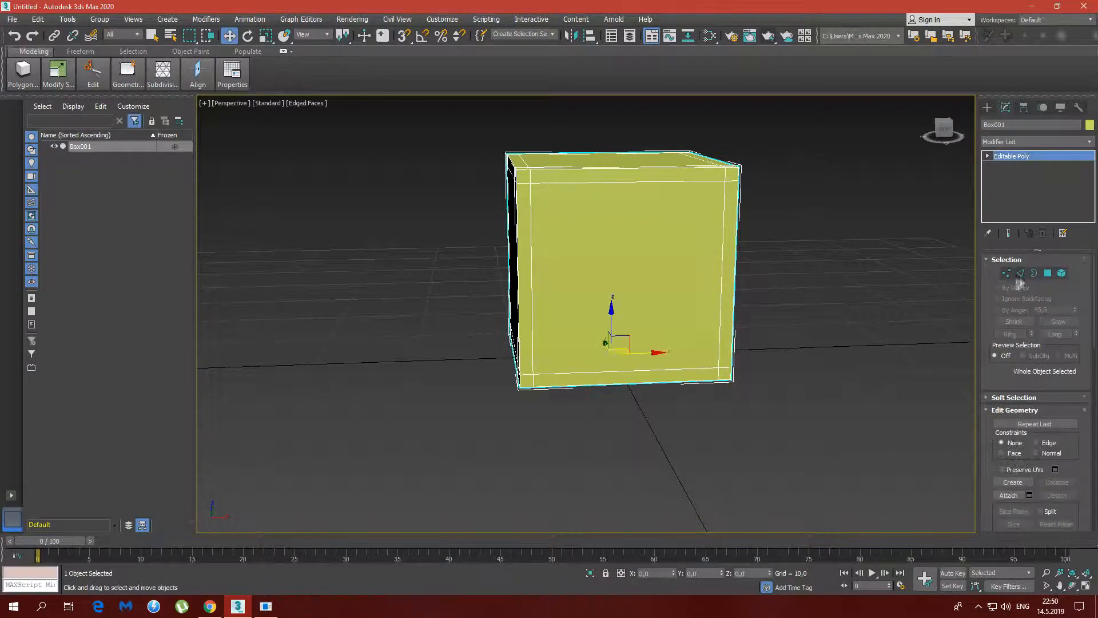
{"action": "middle_click_drag", "start_coordinate": [738, 234], "coordinate": [643, 229], "text": "alt"}
{"action": "left_click", "coordinate": [1022, 274]}
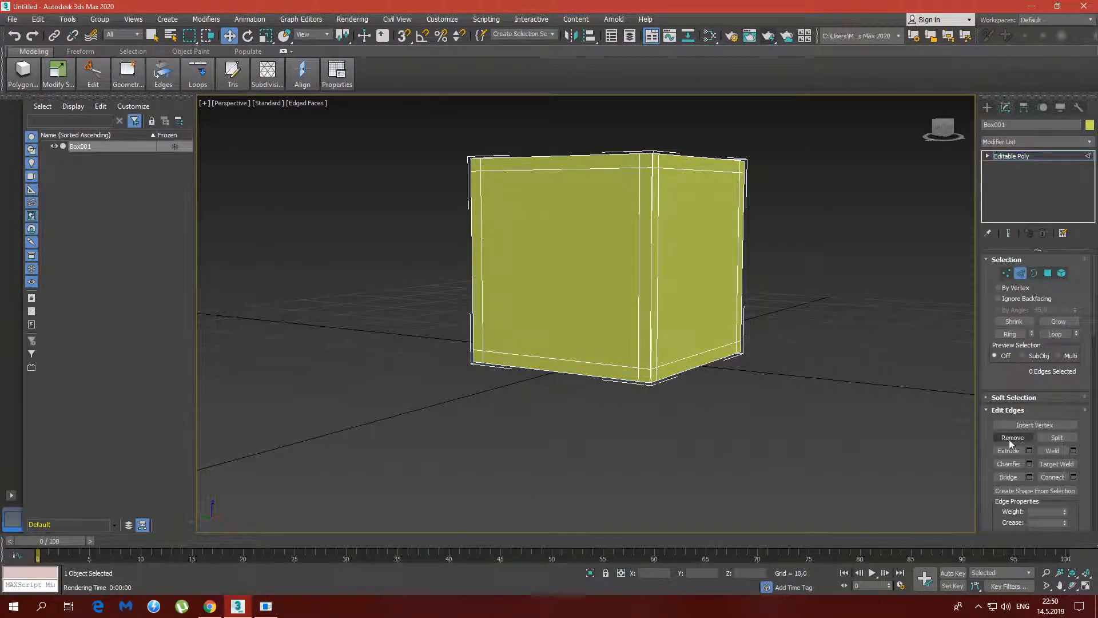
{"action": "left_click", "coordinate": [657, 267]}
{"action": "left_click", "coordinate": [1010, 334]}
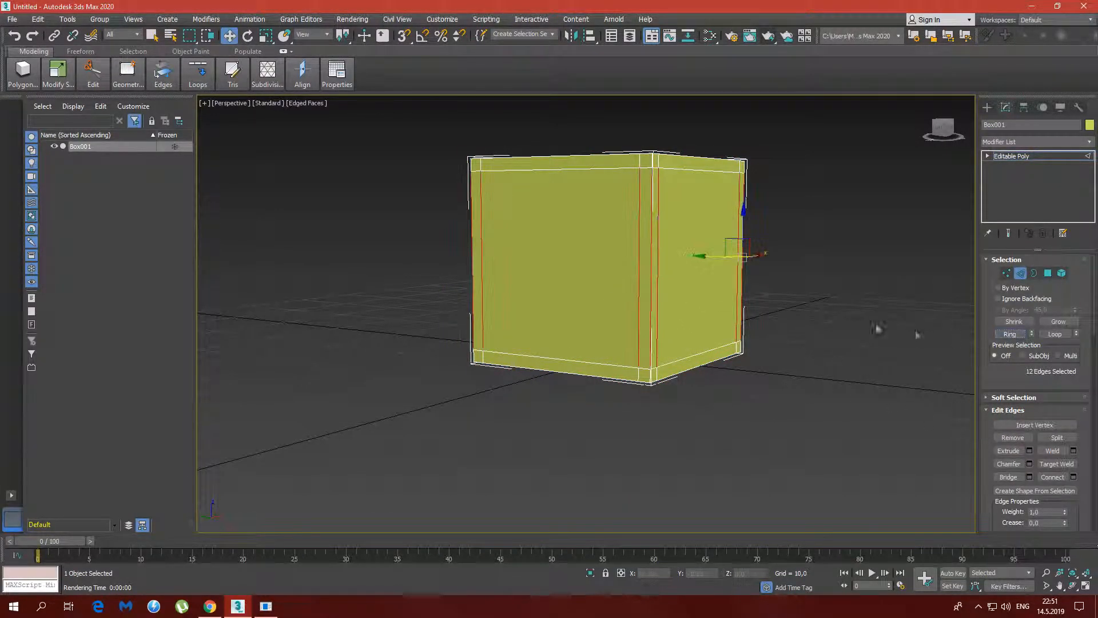
Step: Try connecting the vertical edge ring with 3 segments and a pinch of 15
{"action": "middle_click_drag", "start_coordinate": [875, 326], "coordinate": [967, 331], "text": "alt"}
{"action": "left_click", "coordinate": [1074, 477]}
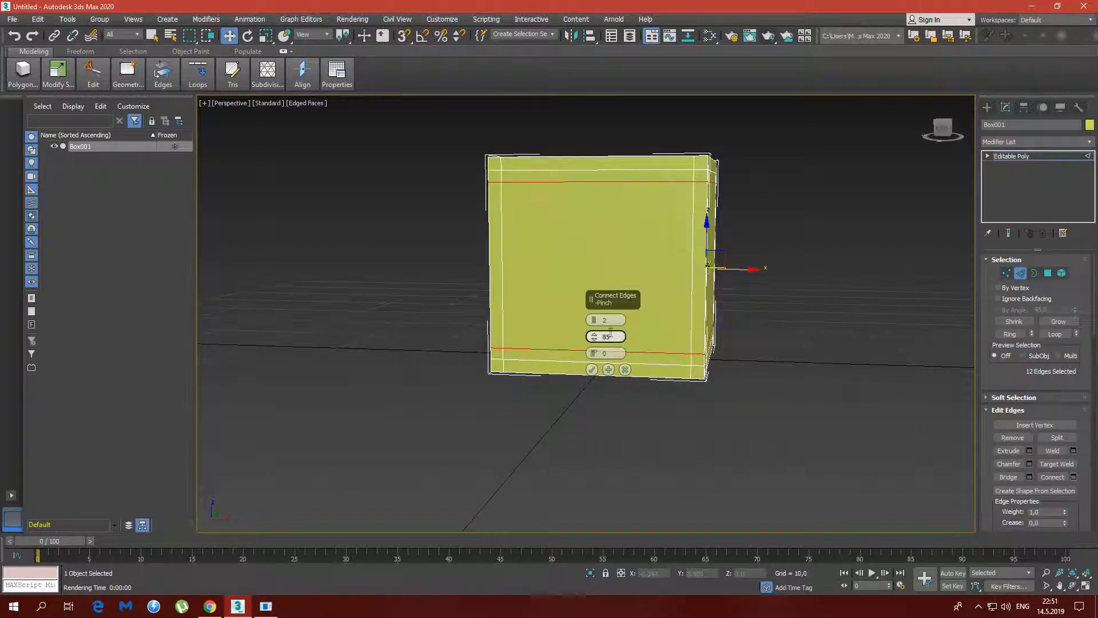
{"action": "left_click", "coordinate": [595, 318]}
{"action": "left_click_drag", "start_coordinate": [594, 338], "coordinate": [593, 442]}
{"action": "left_click_drag", "start_coordinate": [595, 342], "coordinate": [596, 356]}
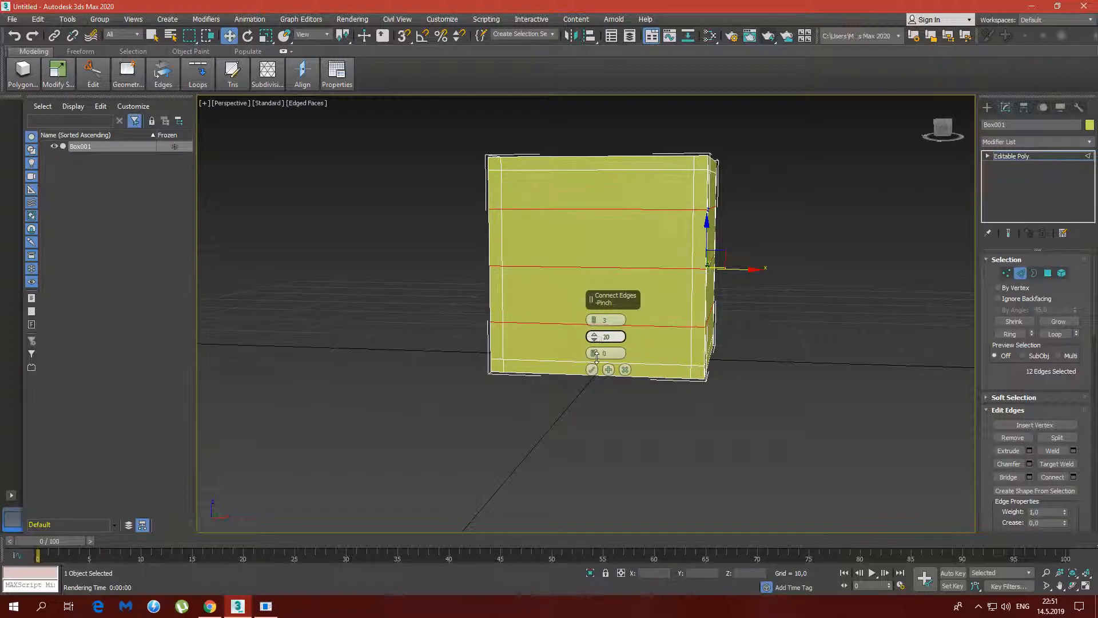
{"action": "middle_click_drag", "start_coordinate": [540, 294], "coordinate": [554, 290], "text": "alt"}
{"action": "left_click_drag", "start_coordinate": [595, 338], "coordinate": [596, 351]}
{"action": "middle_click_drag", "start_coordinate": [546, 289], "coordinate": [730, 286], "text": "alt"}
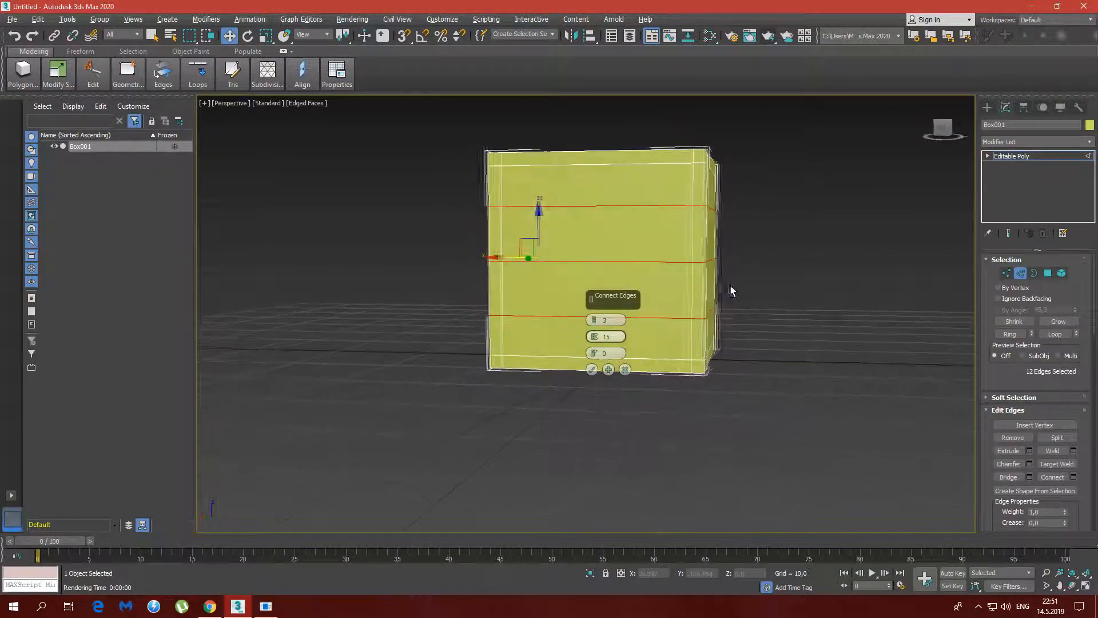
{"action": "left_click", "coordinate": [592, 369]}
Step: Try connecting the edge ring running along X with 3 segments and a pinch of 15
{"action": "left_click", "coordinate": [632, 229]}
{"action": "left_click", "coordinate": [634, 207]}
{"action": "left_click", "coordinate": [1022, 334]}
{"action": "left_click", "coordinate": [1073, 477]}
{"action": "left_click", "coordinate": [593, 370]}
{"action": "middle_click_drag", "start_coordinate": [517, 269], "coordinate": [545, 272], "text": "alt"}
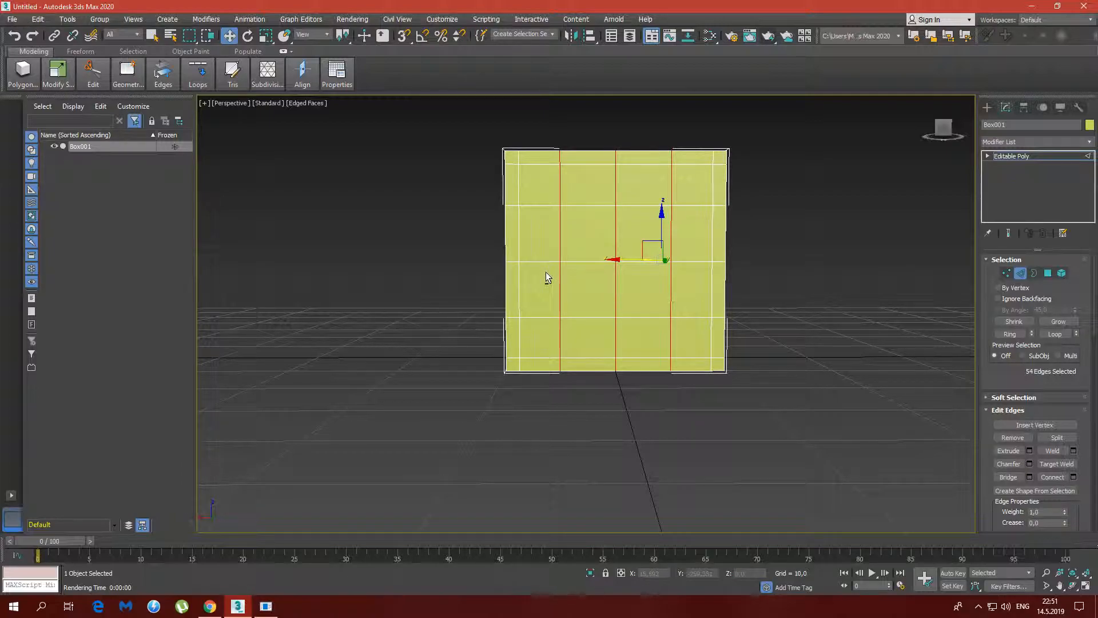
Step: Undo the last two Connect operations back to the selected ring of vertical edges
{"action": "key", "text": "ctrl+z"}
{"action": "key", "text": "ctrl+z"}
{"action": "key", "text": "ctrl+z"}
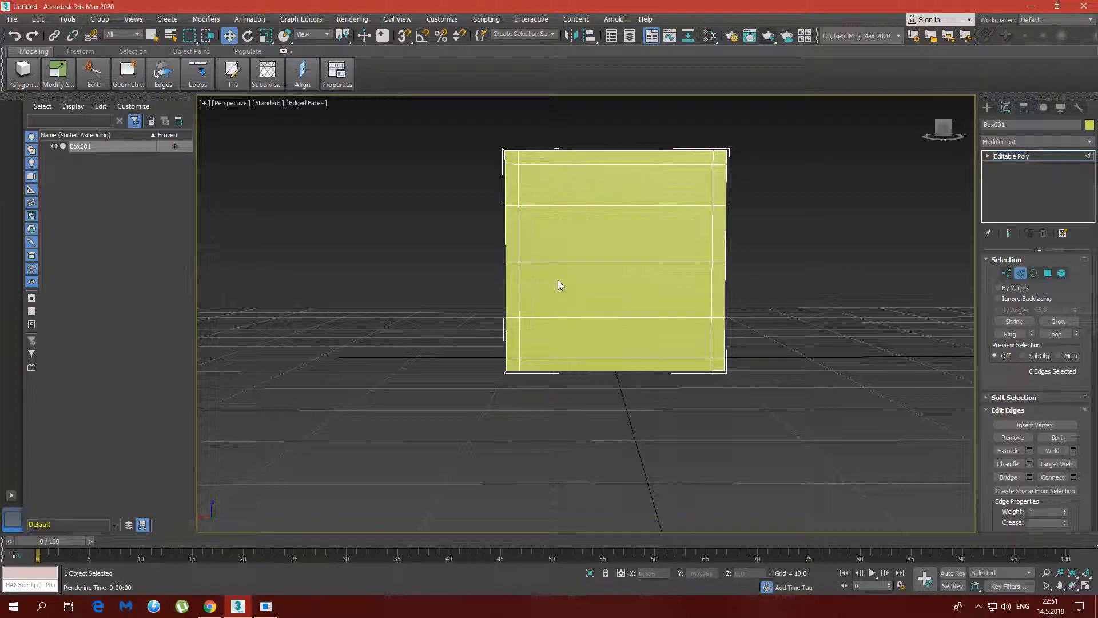
{"action": "middle_click_drag", "start_coordinate": [739, 345], "coordinate": [641, 280], "text": "alt"}
{"action": "key", "text": "ctrl+z"}
{"action": "key", "text": "ctrl+z"}
Step: Connect the selected vertical edge ring with 3 segments and a pinch of 10
{"action": "left_click", "coordinate": [1074, 477]}
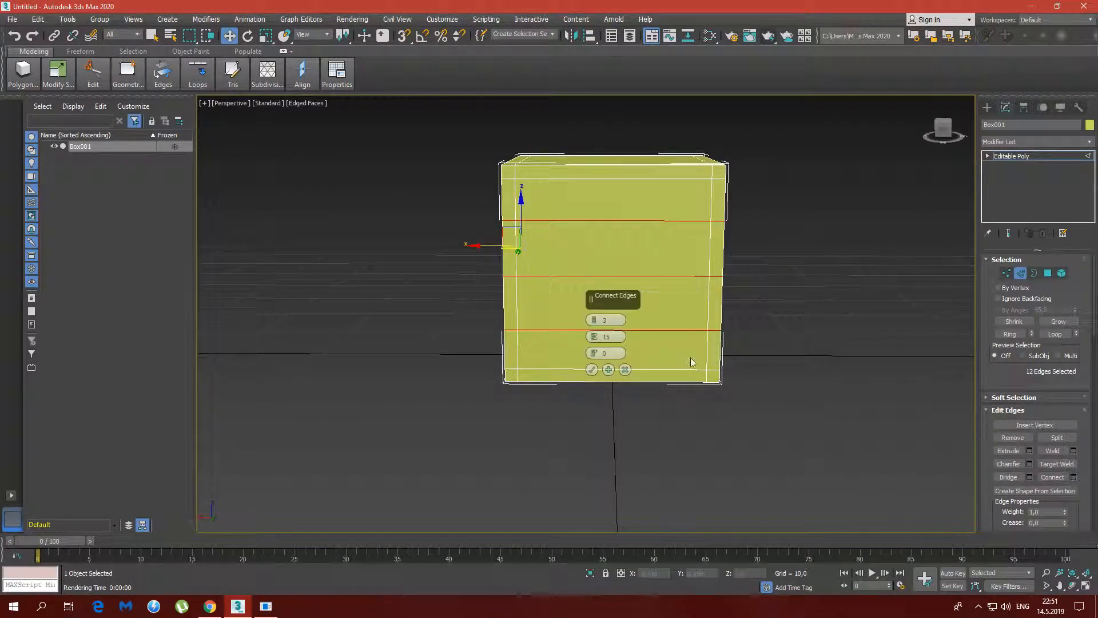
{"action": "left_click_drag", "start_coordinate": [597, 342], "coordinate": [596, 355]}
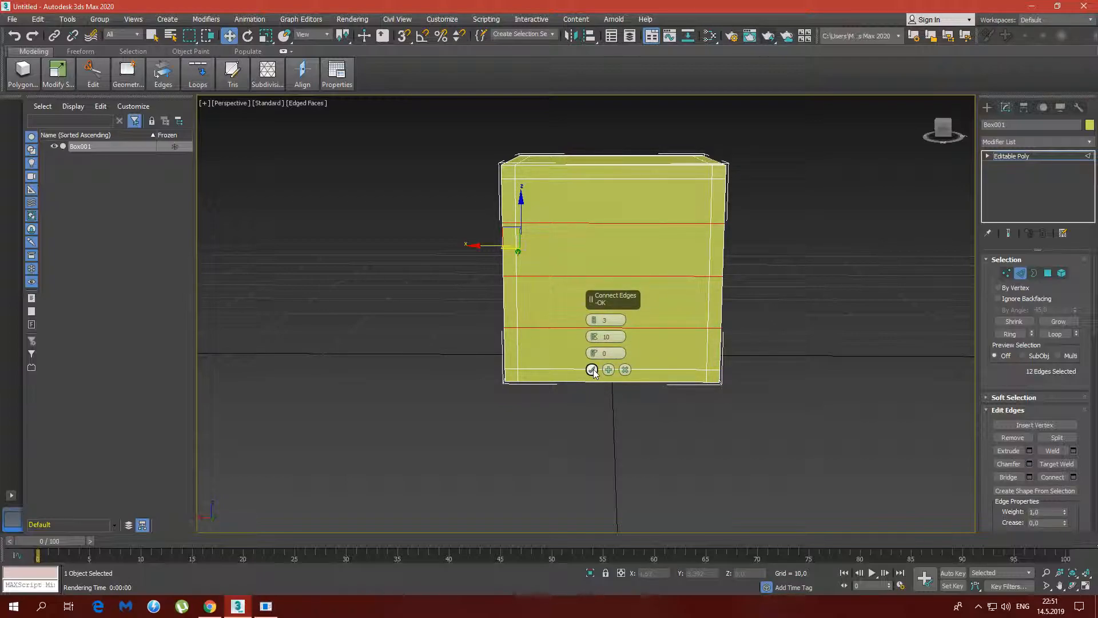
{"action": "left_click", "coordinate": [592, 370]}
Step: Connect the cube's edge ring running along X with 3 segments and a pinch of 10
{"action": "left_click", "coordinate": [626, 327]}
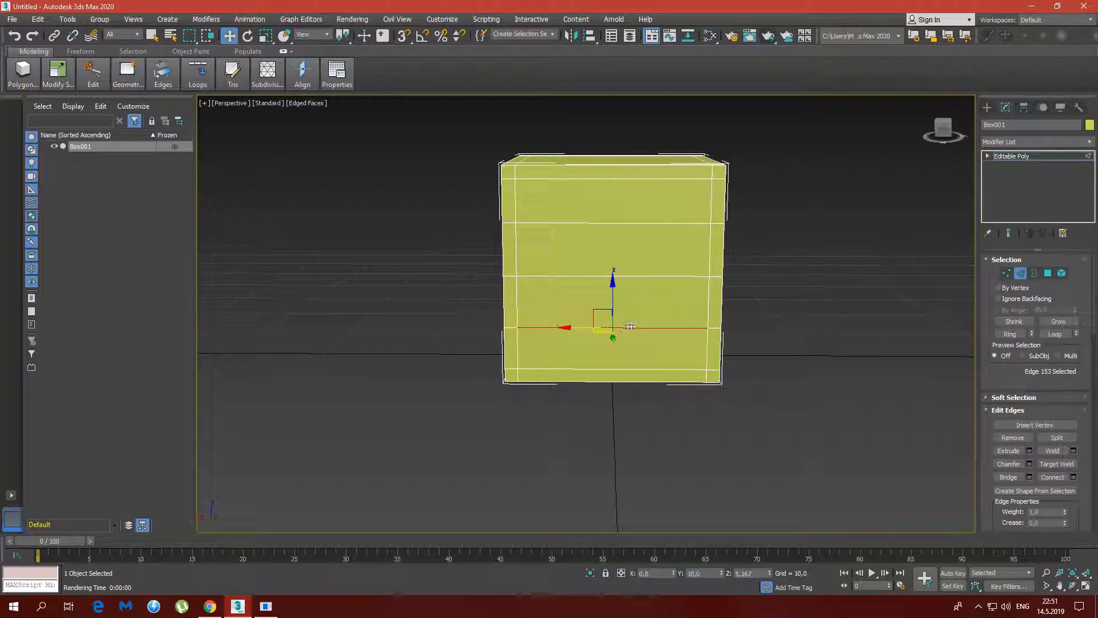
{"action": "left_click", "coordinate": [1011, 337]}
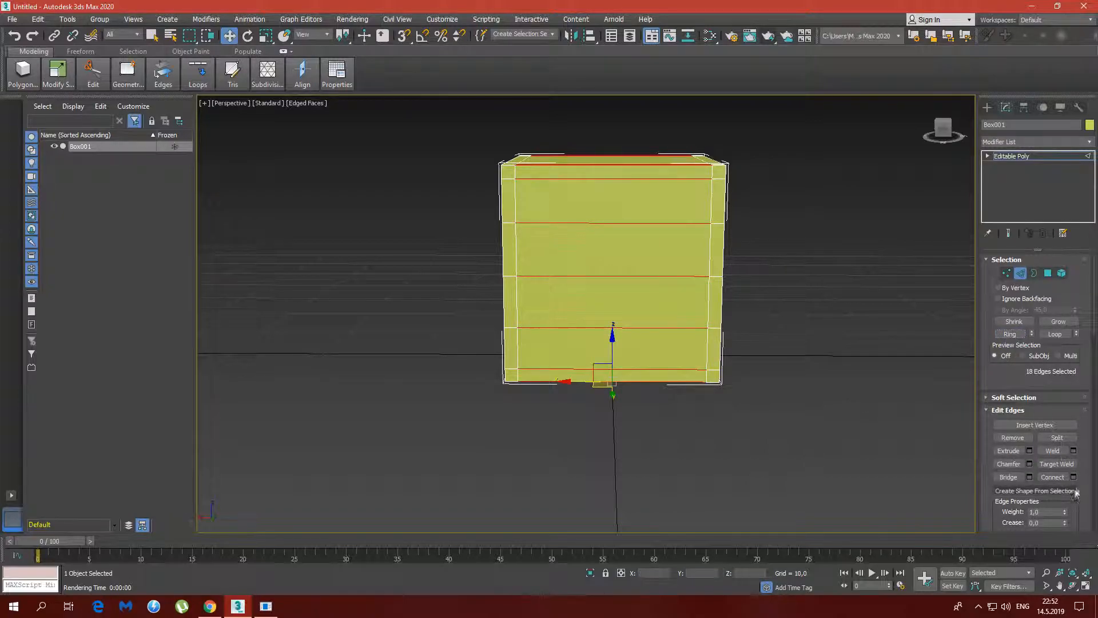
{"action": "left_click", "coordinate": [1073, 477]}
{"action": "middle_click_drag", "start_coordinate": [661, 274], "coordinate": [659, 266], "text": "alt"}
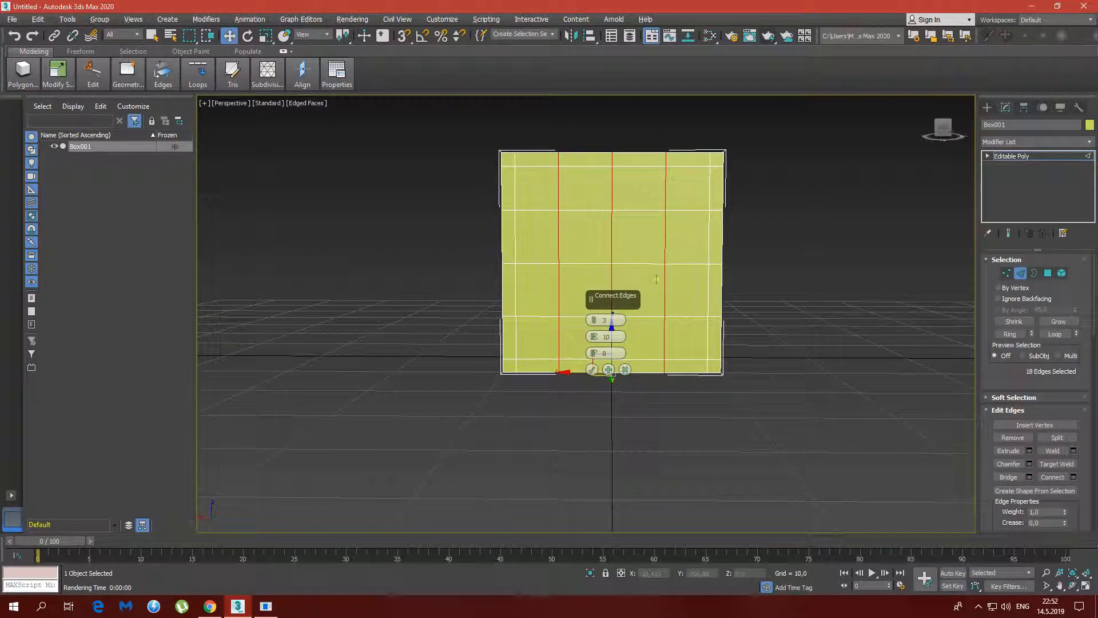
{"action": "left_click", "coordinate": [592, 370]}
Step: Connect the cube's edge ring running along Y with 3 segments and a pinch of 10, and leave edge editing
{"action": "middle_click_drag", "start_coordinate": [524, 277], "coordinate": [600, 264], "text": "alt"}
{"action": "left_click", "coordinate": [1010, 336]}
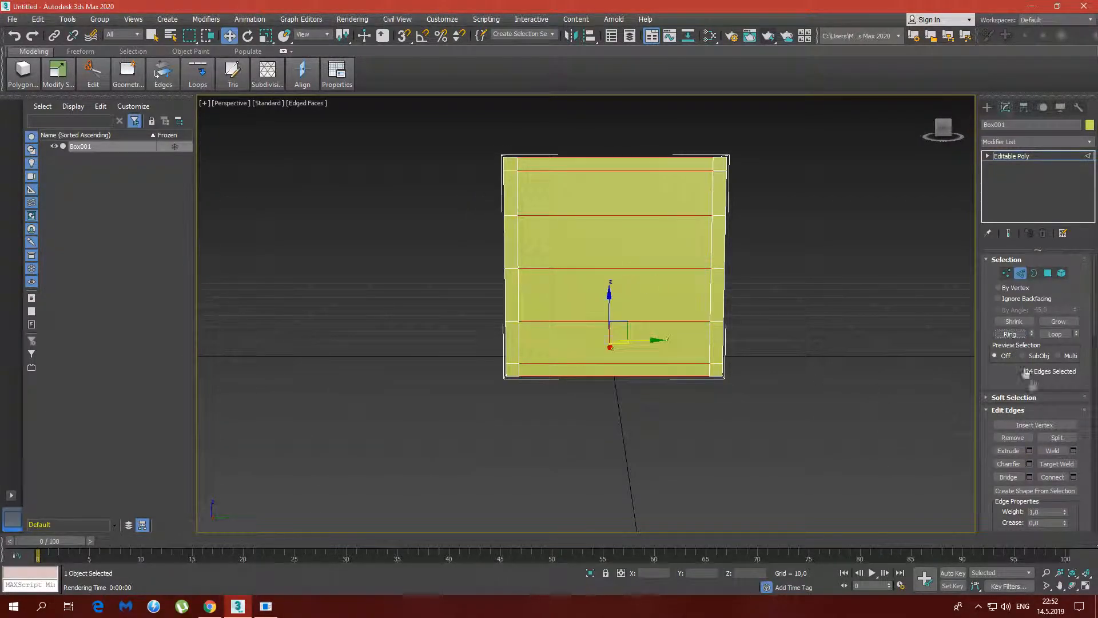
{"action": "left_click", "coordinate": [1074, 477]}
{"action": "left_click", "coordinate": [592, 370]}
{"action": "middle_click_drag", "start_coordinate": [641, 275], "coordinate": [963, 352], "text": "alt"}
{"action": "left_click", "coordinate": [654, 267]}
Step: Create a plane about 131 long and 51 wide beside the cube
{"action": "left_click", "coordinate": [987, 107]}
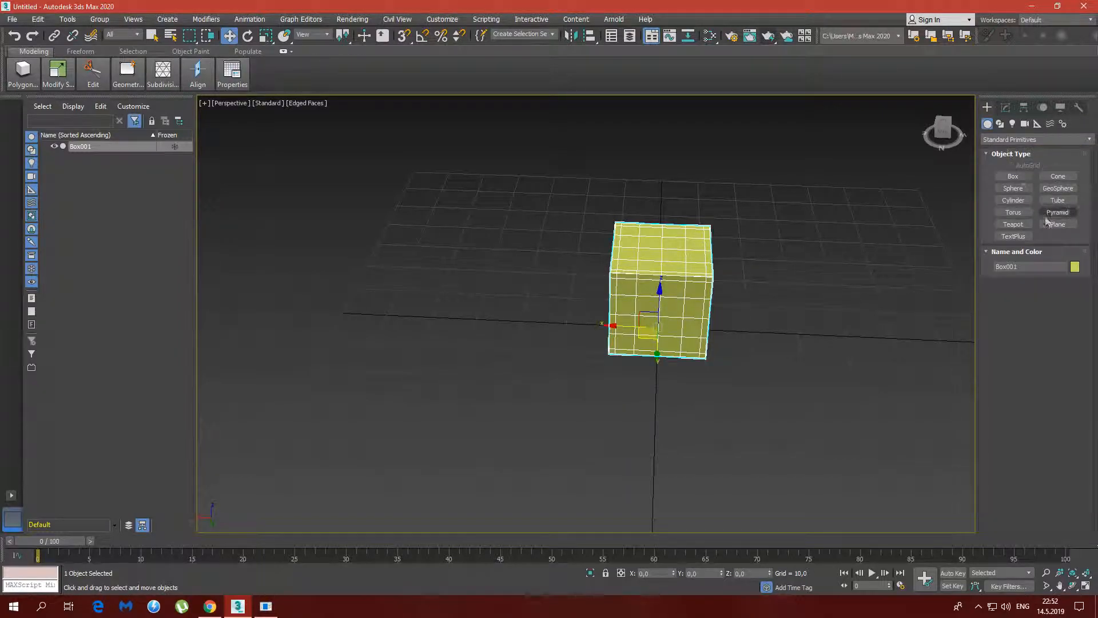
{"action": "left_click", "coordinate": [1058, 223]}
{"action": "left_click_drag", "start_coordinate": [435, 187], "coordinate": [589, 587]}
{"action": "middle_click_drag", "start_coordinate": [623, 406], "coordinate": [659, 400]}
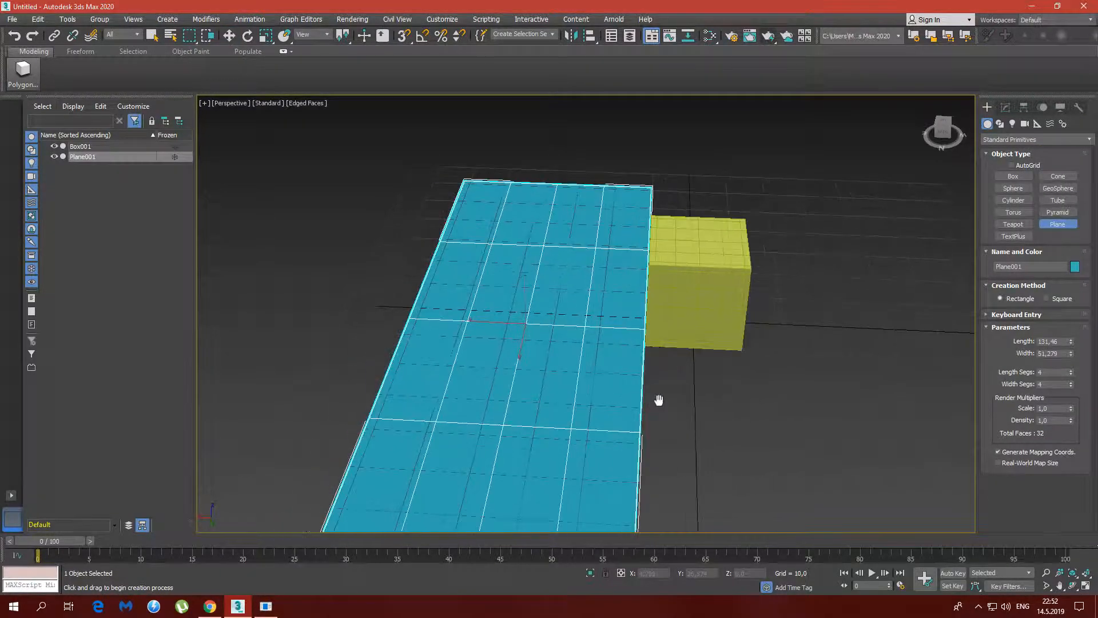
Step: Load the dice_tex image as a Bitmap in the Diffuse Color map of the first material slot
{"action": "left_click", "coordinate": [711, 38]}
{"action": "left_click", "coordinate": [715, 59]}
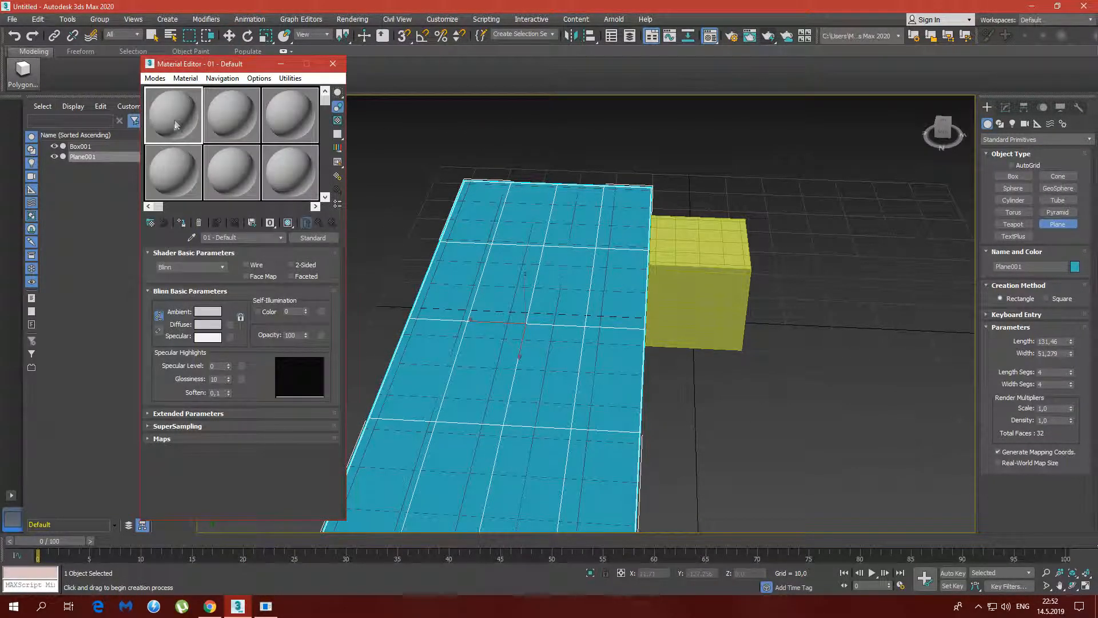
{"action": "left_click", "coordinate": [257, 436]}
{"action": "left_click", "coordinate": [298, 277]}
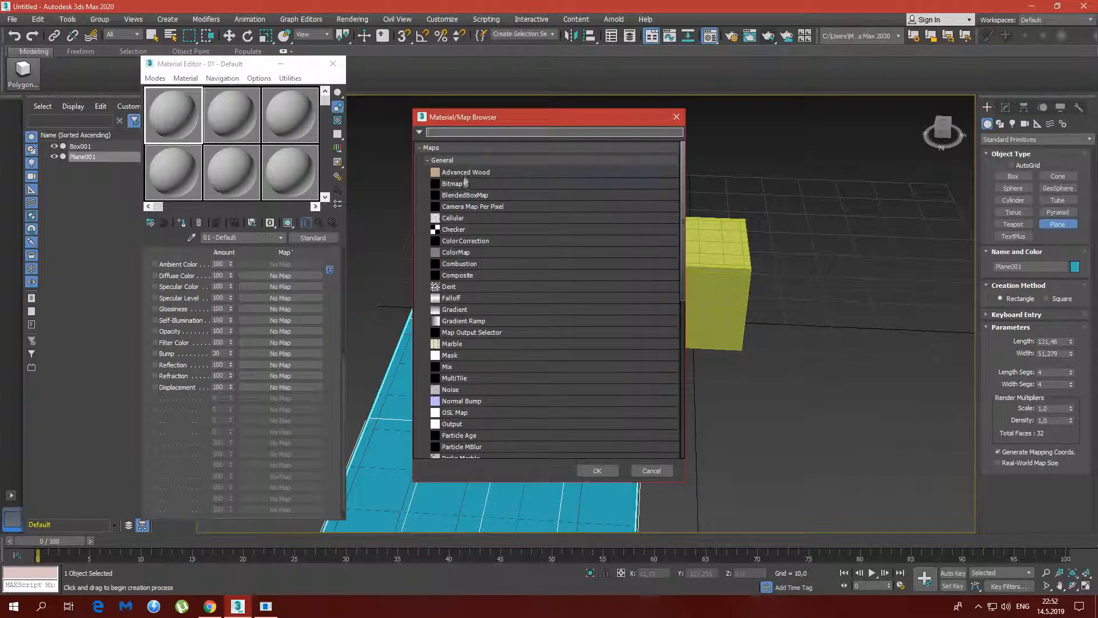
{"action": "left_click", "coordinate": [597, 470]}
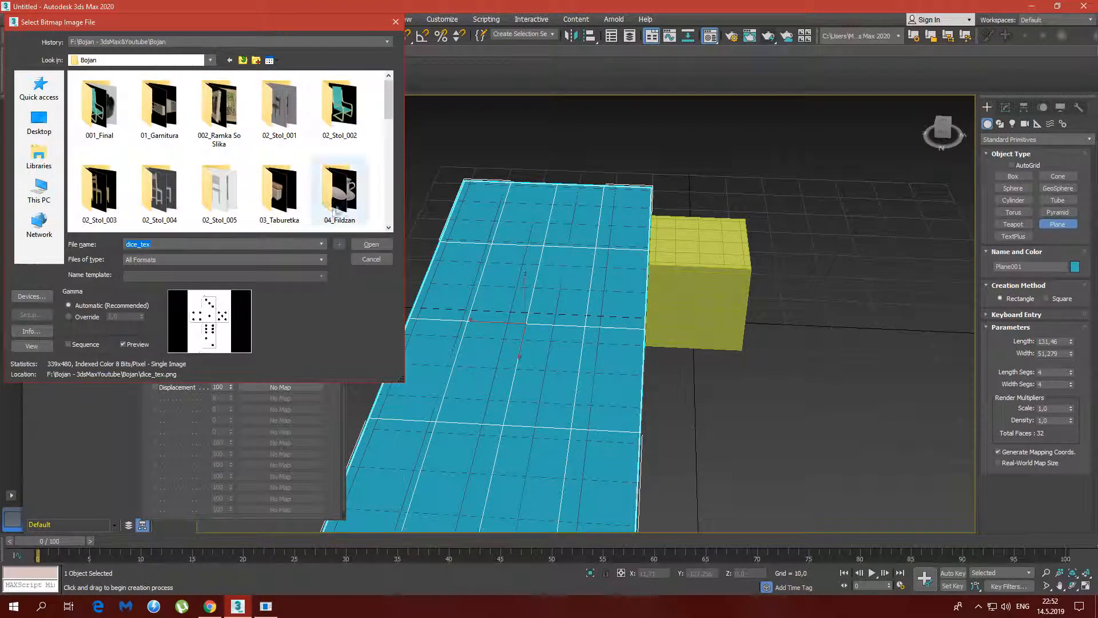
{"action": "scroll", "coordinate": [382, 228], "scroll_direction": "down", "scroll_amount": 3}
{"action": "double_click", "coordinate": [279, 98]}
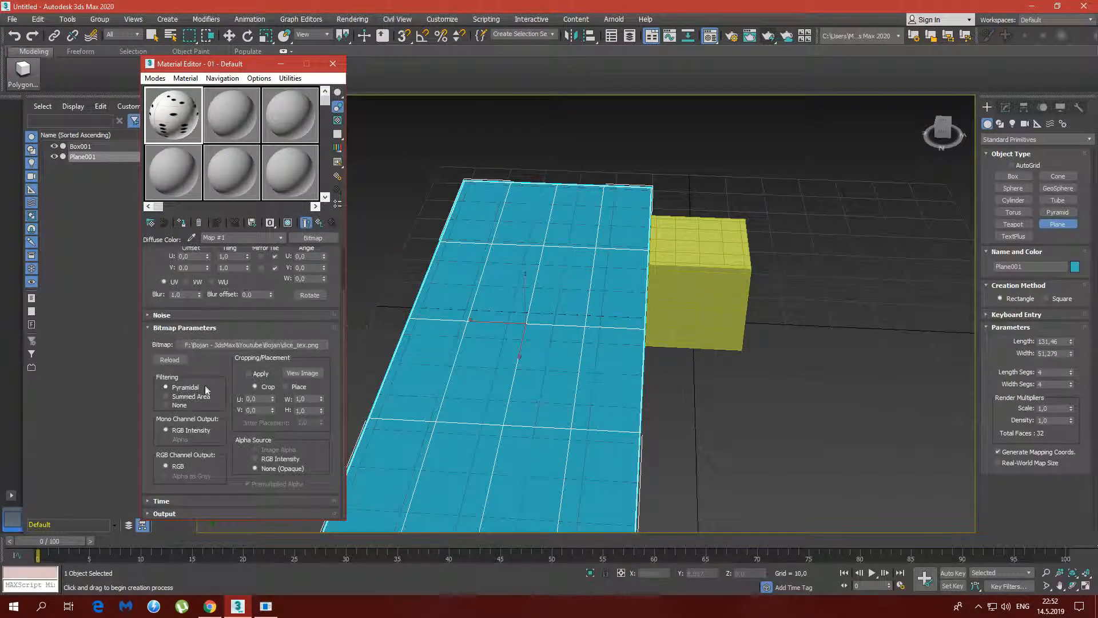
Step: Assign the dice material to the plane and show its texture in the viewport
{"action": "left_click_drag", "start_coordinate": [176, 119], "coordinate": [436, 283]}
{"action": "left_click", "coordinate": [288, 223]}
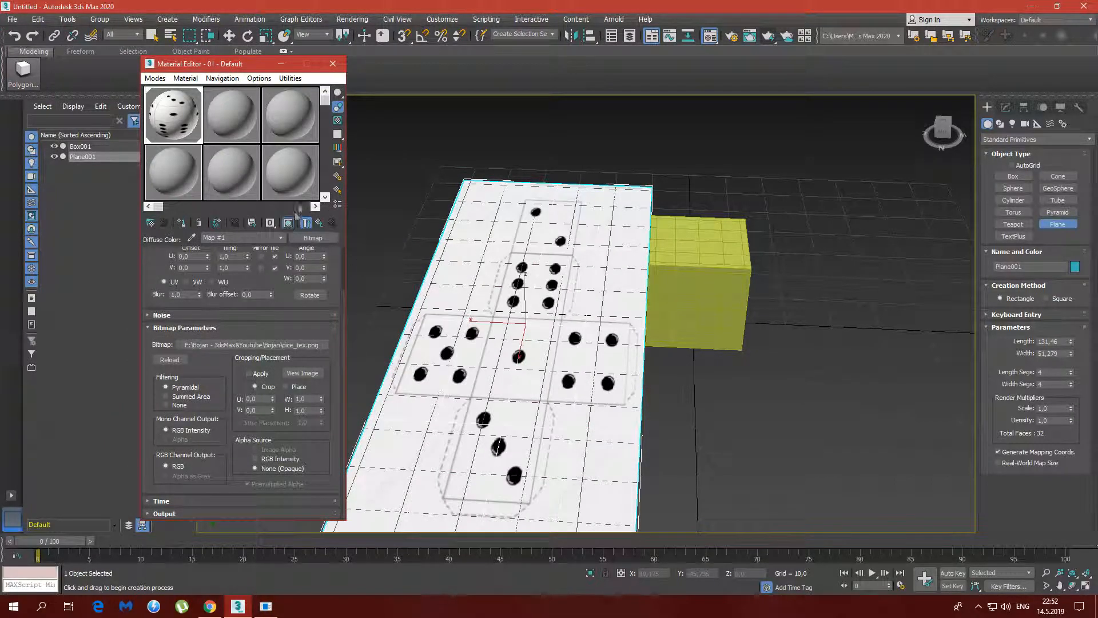
{"action": "left_click", "coordinate": [280, 64]}
Step: Chamfer the centre vertex of the cube's upper face by 2.0 for the one-pip side
{"action": "middle_click_drag", "start_coordinate": [759, 211], "coordinate": [575, 215], "text": "alt"}
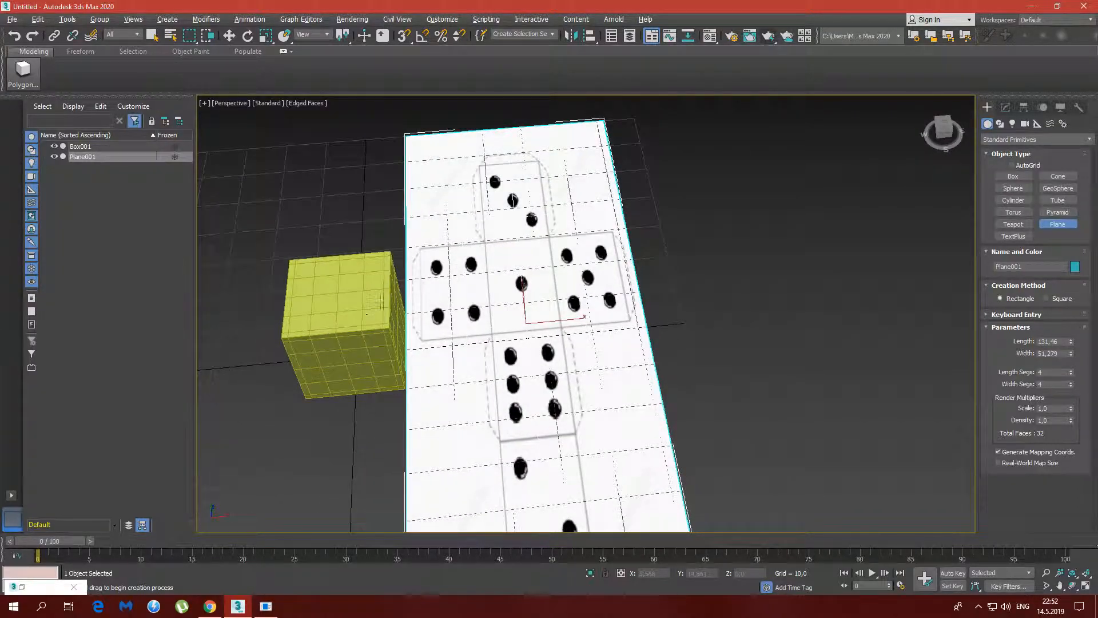
{"action": "middle_click_drag", "start_coordinate": [357, 313], "coordinate": [350, 322], "text": "alt"}
{"action": "middle_click_drag", "start_coordinate": [459, 331], "coordinate": [607, 304]}
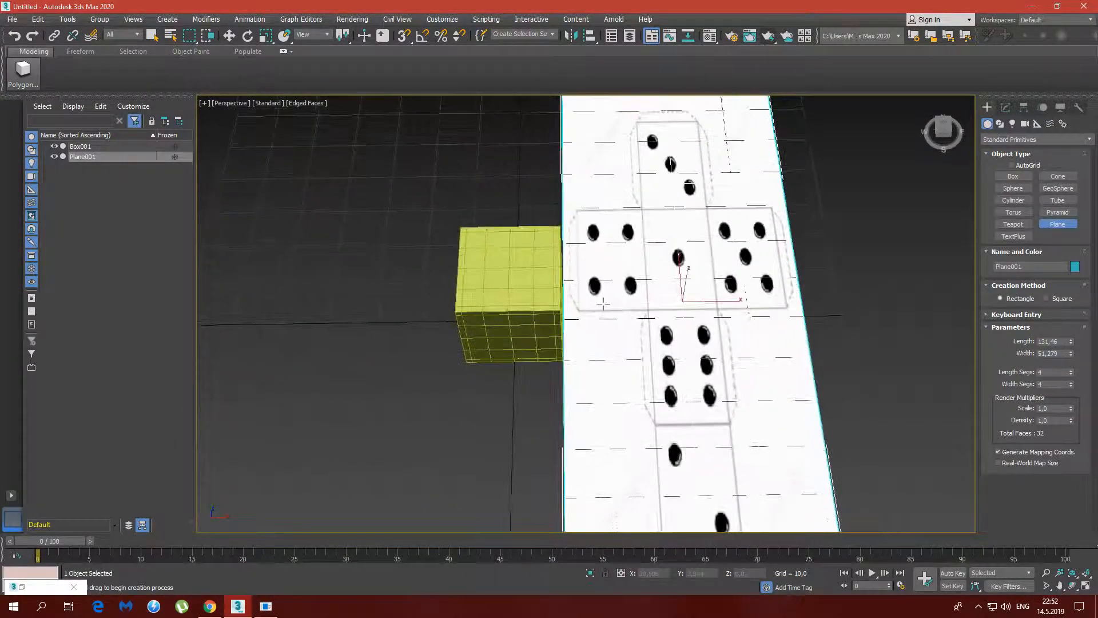
{"action": "key", "text": "w"}
{"action": "left_click", "coordinate": [505, 303]}
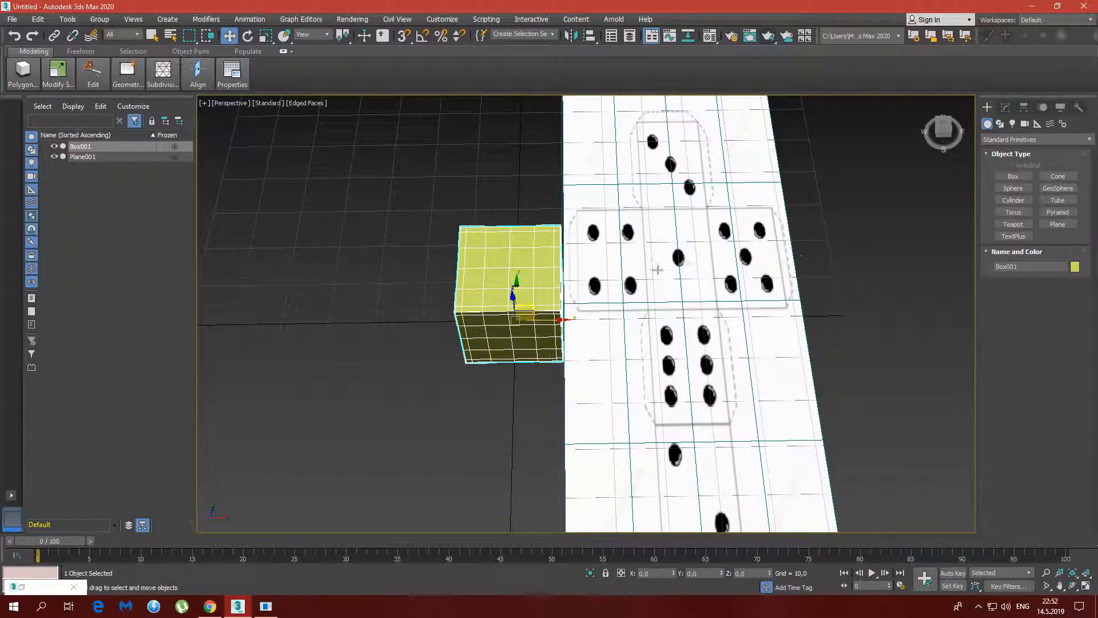
{"action": "left_click", "coordinate": [1005, 107]}
{"action": "left_click", "coordinate": [1008, 274]}
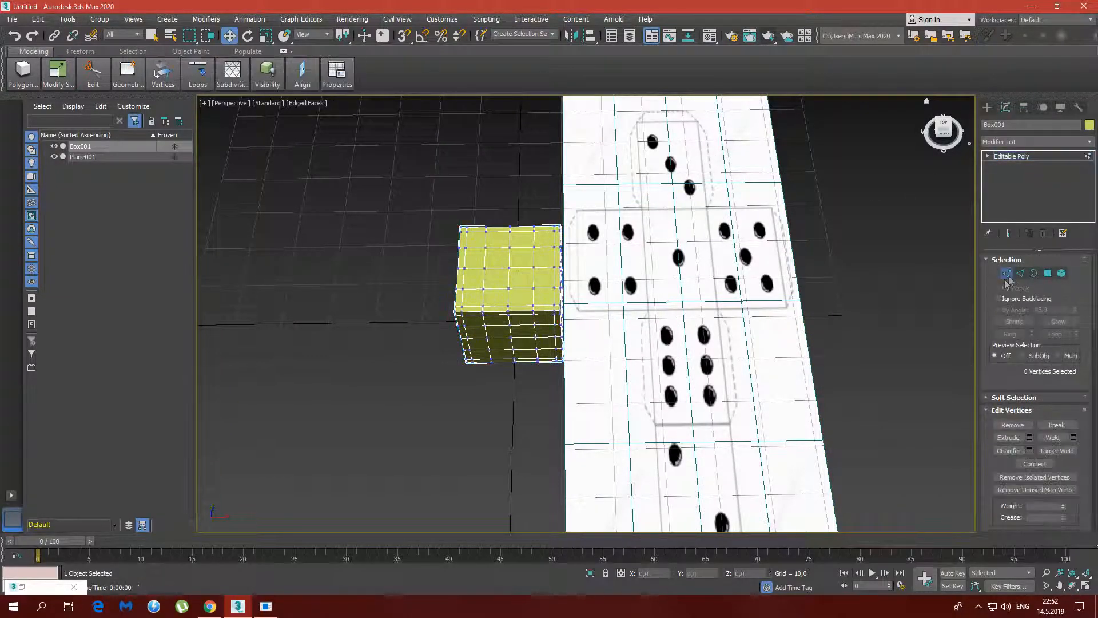
{"action": "left_click", "coordinate": [510, 266]}
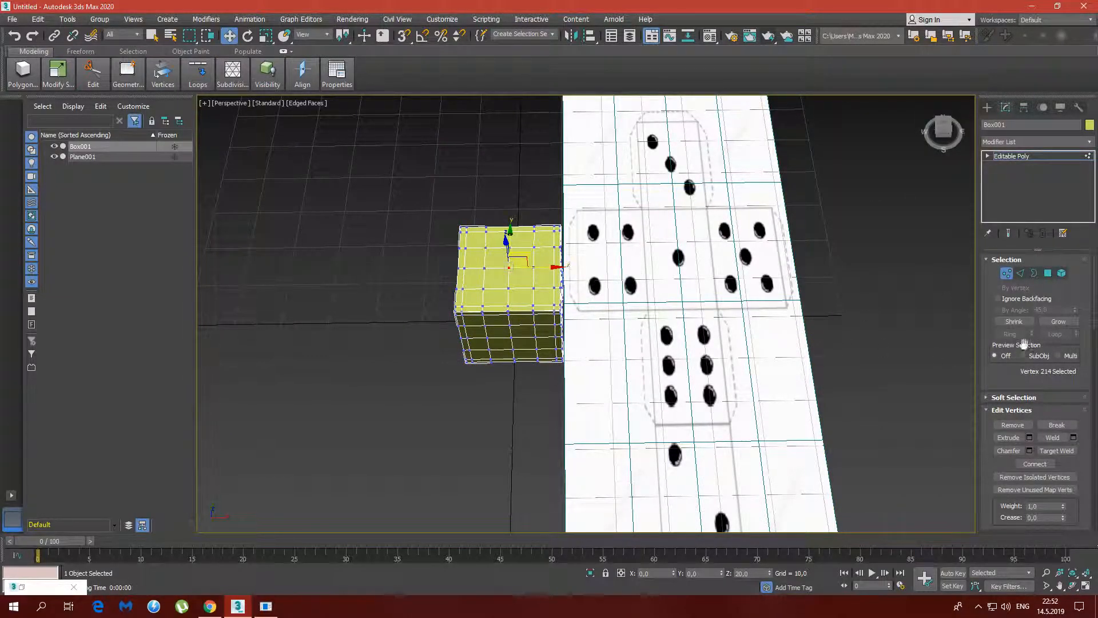
{"action": "left_click", "coordinate": [1030, 451]}
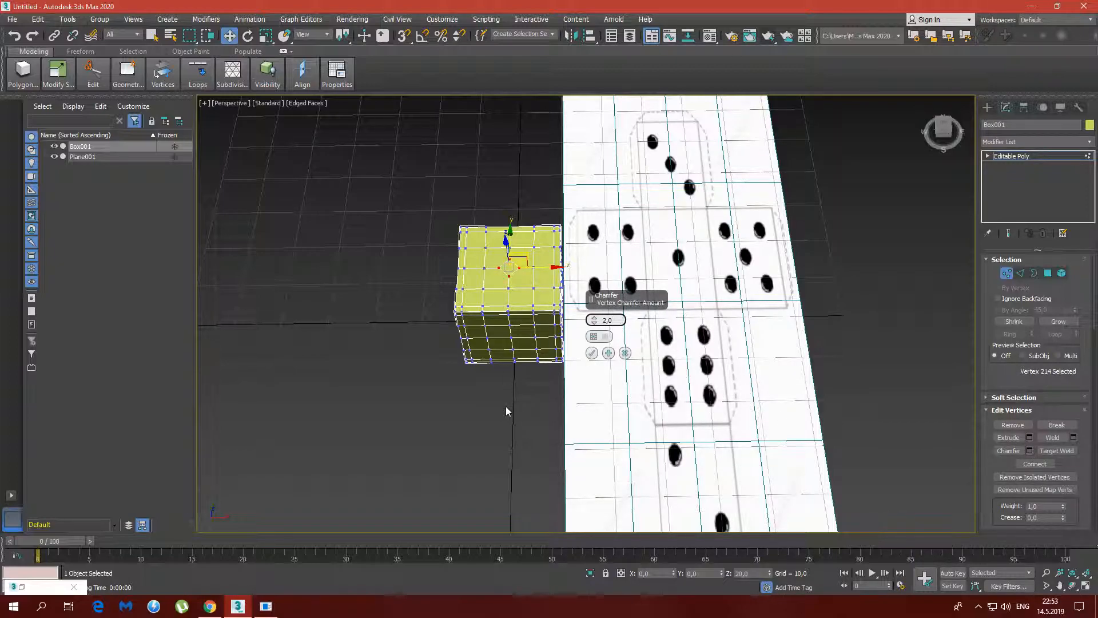
{"action": "left_click", "coordinate": [591, 353]}
{"action": "left_click", "coordinate": [509, 268]}
{"action": "left_click", "coordinate": [507, 373]}
{"action": "left_click", "coordinate": [509, 267]}
{"action": "left_click", "coordinate": [591, 353]}
Step: Chamfer six vertices in two columns of three by 2.0 on the cube's front face
{"action": "middle_click_drag", "start_coordinate": [513, 285], "coordinate": [492, 314], "text": "alt"}
{"action": "left_click", "coordinate": [484, 321]}
{"action": "left_click", "coordinate": [485, 340], "text": "ctrl"}
{"action": "left_click", "coordinate": [487, 359], "text": "ctrl"}
{"action": "left_click", "coordinate": [537, 357], "text": "ctrl"}
{"action": "left_click", "coordinate": [535, 319], "text": "ctrl"}
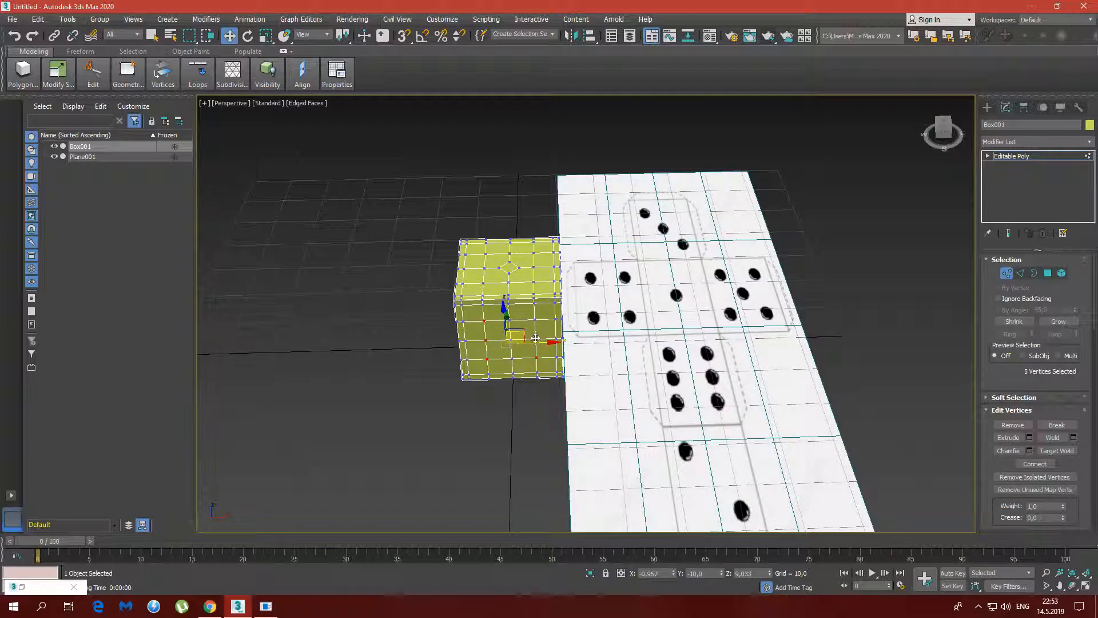
{"action": "left_click", "coordinate": [1057, 425]}
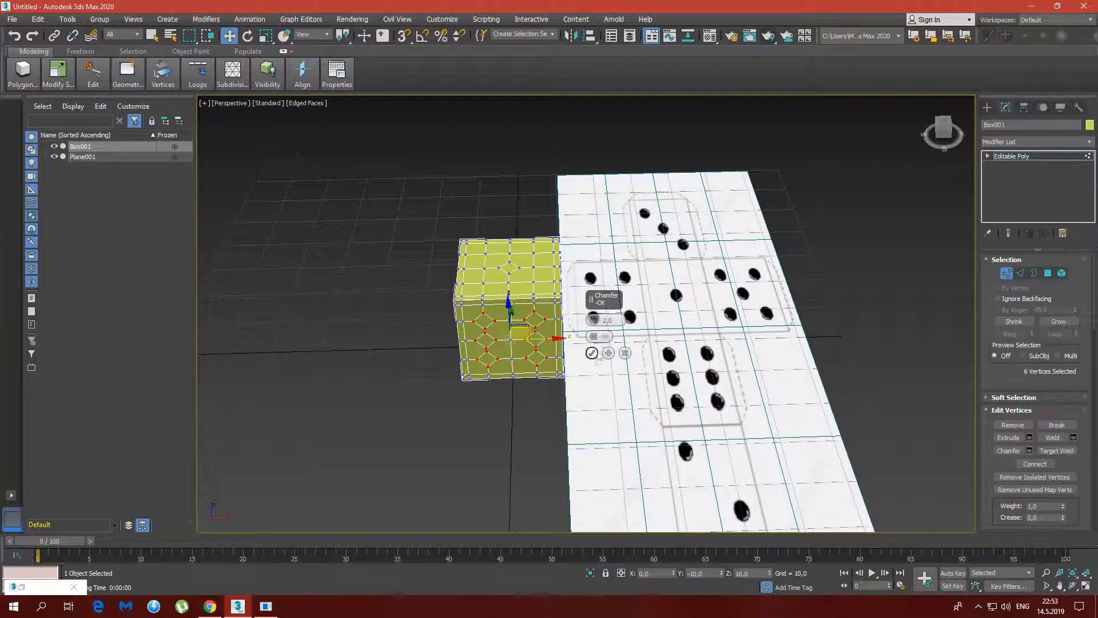
{"action": "left_click", "coordinate": [507, 417]}
Step: Chamfer three diagonal vertices by 2.0 on the face opposite the six-pip side
{"action": "middle_click_drag", "start_coordinate": [510, 258], "coordinate": [506, 400], "text": "alt"}
{"action": "middle_click_drag", "start_coordinate": [537, 280], "coordinate": [532, 369]}
{"action": "left_click", "coordinate": [538, 363]}
{"action": "left_click", "coordinate": [514, 344], "text": "ctrl"}
{"action": "left_click", "coordinate": [490, 326], "text": "ctrl"}
{"action": "left_click", "coordinate": [152, 36]}
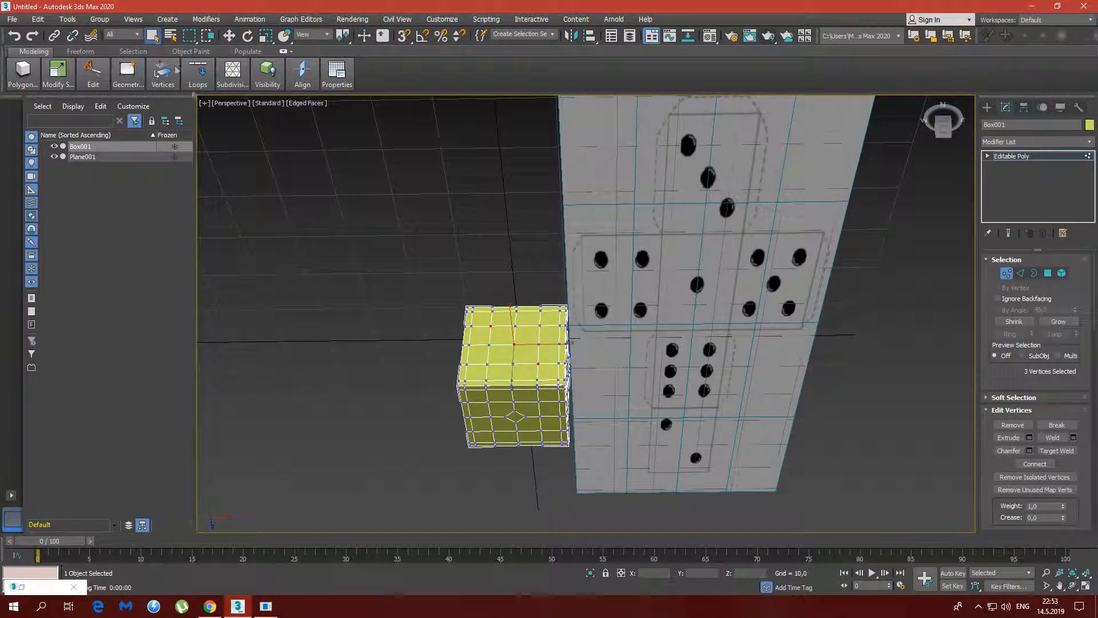
{"action": "left_click", "coordinate": [1030, 451]}
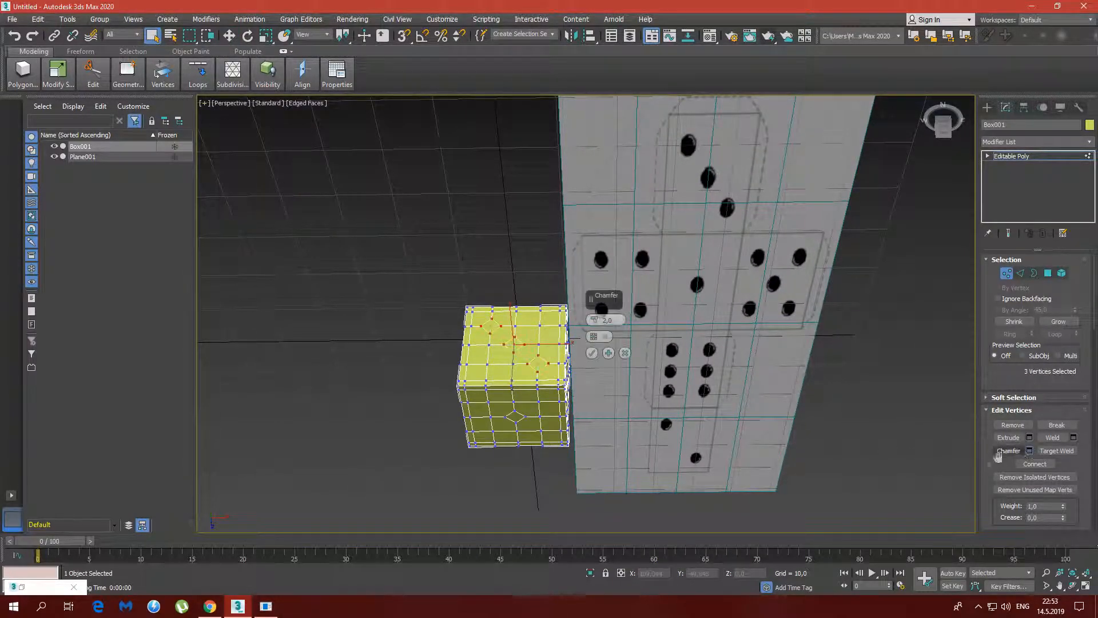
{"action": "left_click", "coordinate": [592, 354]}
Step: Chamfer two diagonally opposite vertices on the cube's underside by the same amount for the two-pip side
{"action": "middle_click_drag", "start_coordinate": [592, 354], "coordinate": [513, 323], "text": "alt"}
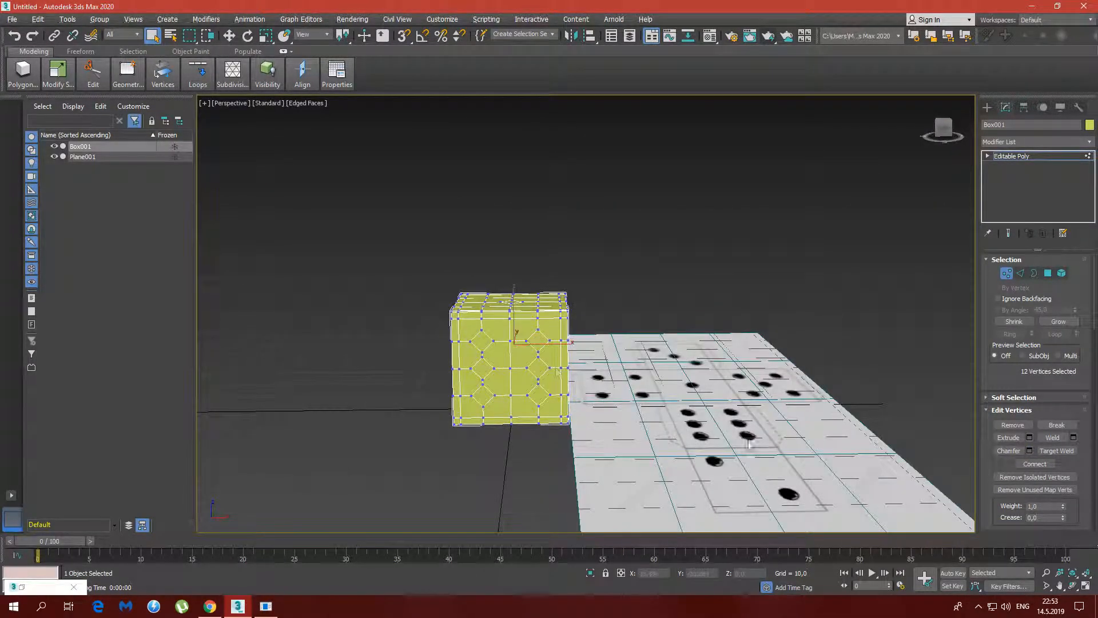
{"action": "middle_click_drag", "start_coordinate": [527, 378], "coordinate": [514, 300], "text": "alt"}
{"action": "left_click", "coordinate": [485, 291]}
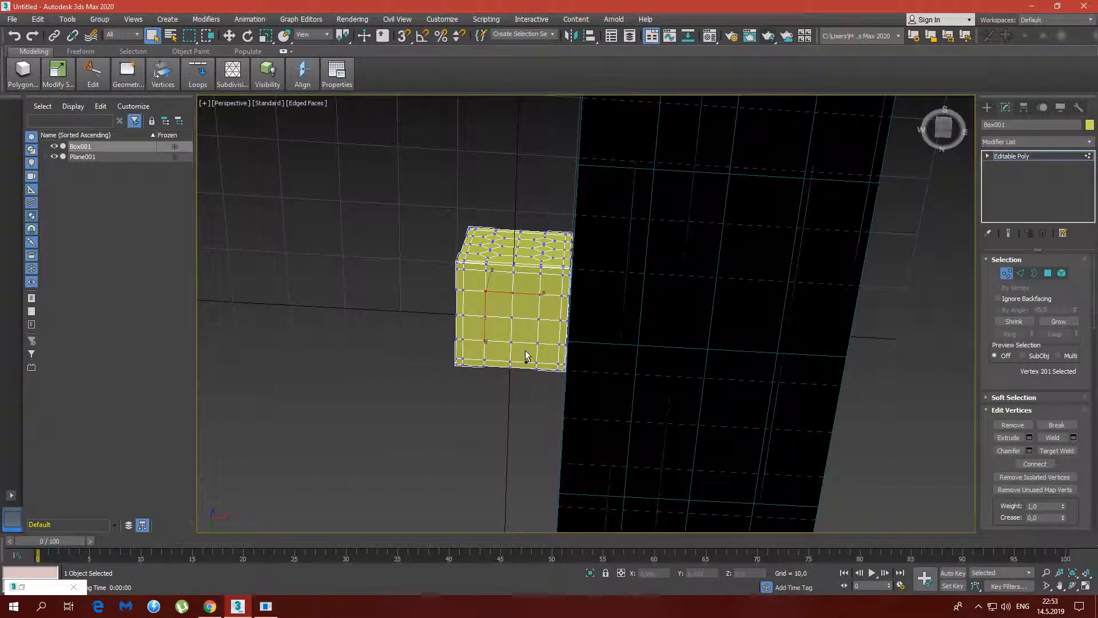
{"action": "left_click", "coordinate": [1029, 451]}
{"action": "left_click", "coordinate": [592, 353]}
Step: Chamfer the five-pip vertices on the cube side facing the plane by the same amount
{"action": "middle_click_drag", "start_coordinate": [578, 348], "coordinate": [489, 353], "text": "alt"}
{"action": "left_click", "coordinate": [515, 262]}
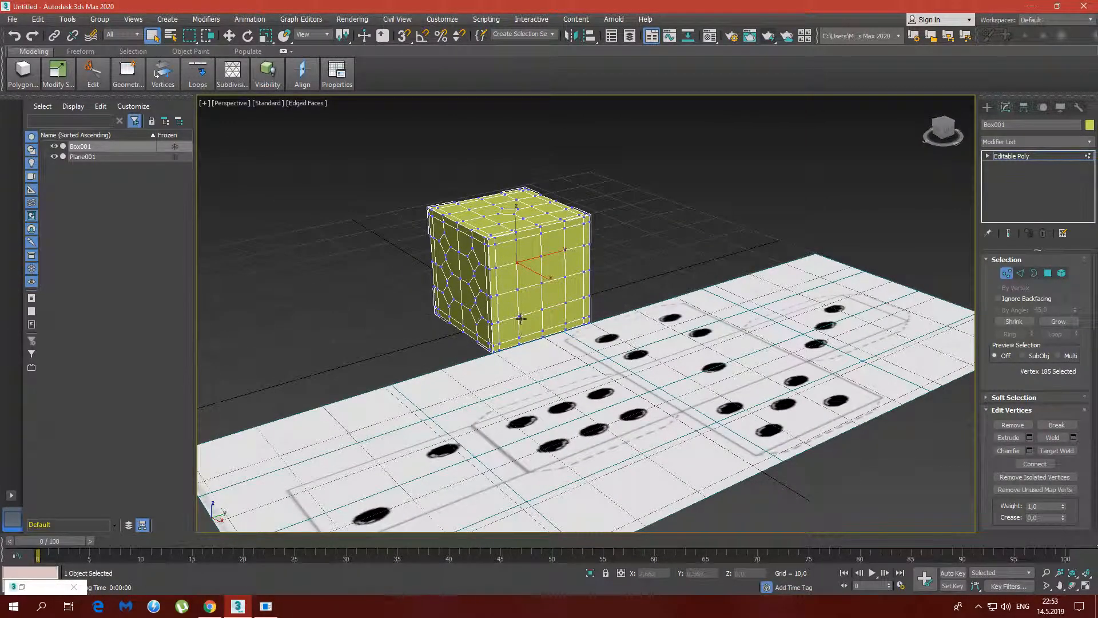
{"action": "left_click", "coordinate": [565, 250], "text": "ctrl"}
{"action": "left_click", "coordinate": [1029, 450]}
{"action": "left_click", "coordinate": [595, 354]}
Step: Chamfer the four-pip vertices on the cube side facing away from the plane by the same amount
{"action": "middle_click_drag", "start_coordinate": [597, 354], "coordinate": [790, 320], "text": "alt"}
{"action": "left_click", "coordinate": [506, 292]}
{"action": "left_click", "coordinate": [506, 353], "text": "ctrl"}
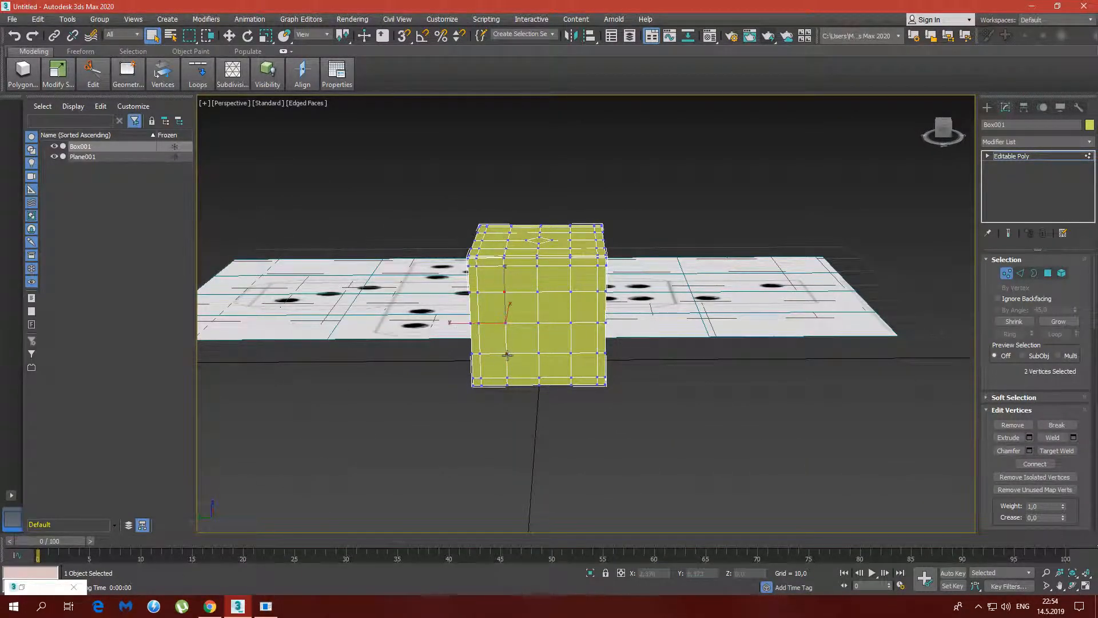
{"action": "left_click", "coordinate": [1029, 450]}
Step: Leave vertex editing and delete the dice reference plane
{"action": "middle_click_drag", "start_coordinate": [483, 303], "coordinate": [585, 303], "text": "alt"}
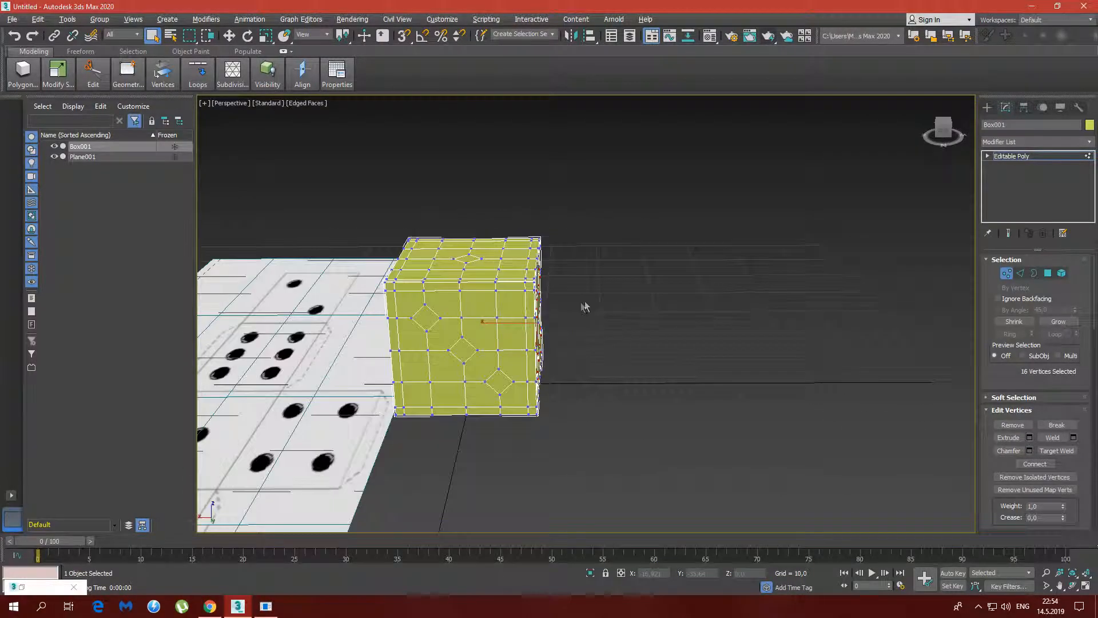
{"action": "middle_click_drag", "start_coordinate": [505, 322], "coordinate": [543, 325], "text": "alt"}
{"action": "left_click", "coordinate": [413, 388]}
{"action": "left_click", "coordinate": [1010, 276]}
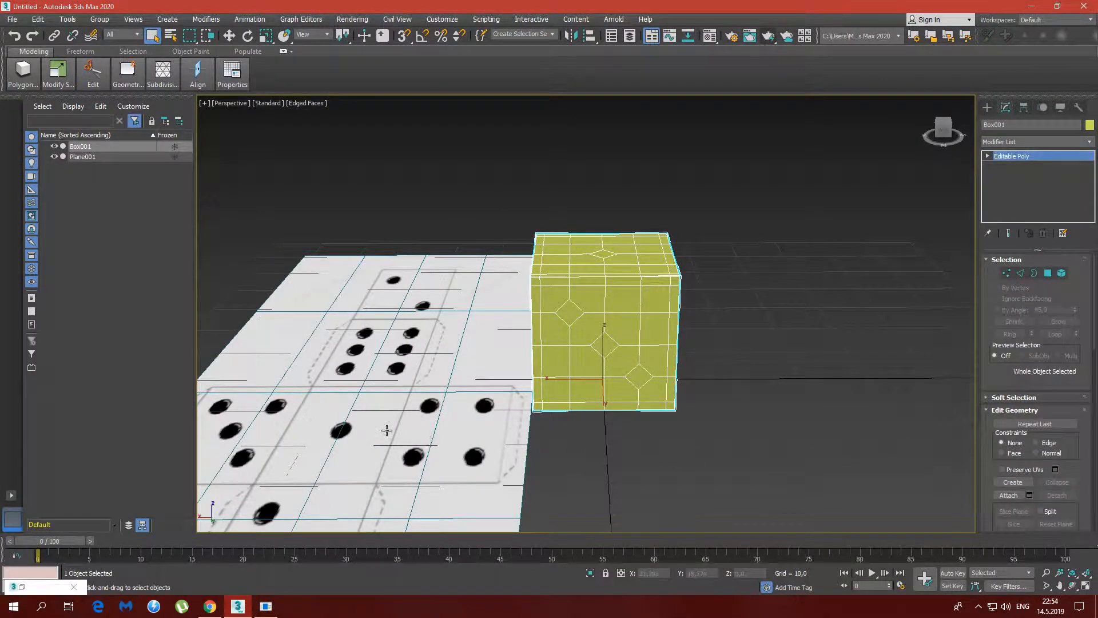
{"action": "left_click", "coordinate": [385, 429]}
{"action": "key", "text": "Delete"}
Step: Select the cube, frame it in the view and change its object color to blue
{"action": "middle_click_drag", "start_coordinate": [612, 317], "coordinate": [789, 296]}
{"action": "scroll", "coordinate": [544, 289], "scroll_direction": "up", "scroll_amount": 5}
{"action": "left_click", "coordinate": [790, 297]}
{"action": "key", "text": "z"}
{"action": "left_click", "coordinate": [1090, 124]}
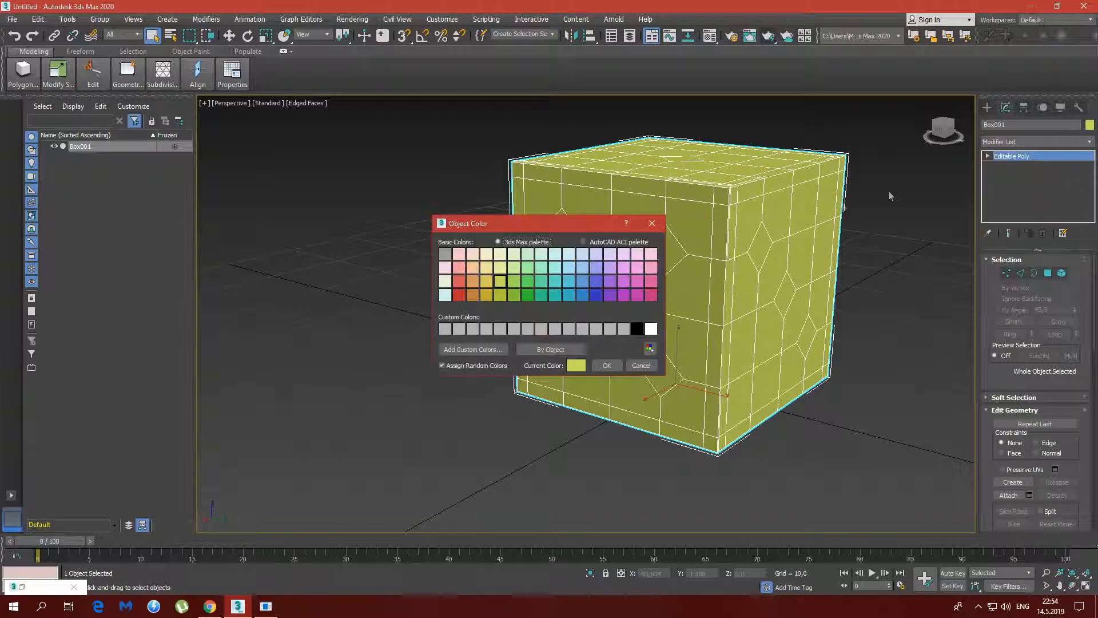
{"action": "left_click", "coordinate": [586, 297]}
{"action": "left_click", "coordinate": [607, 365]}
Step: In polygon editing, select the diamond polygons on the cube's one-pip and three-pip faces
{"action": "middle_click_drag", "start_coordinate": [629, 320], "coordinate": [741, 289], "text": "alt"}
{"action": "left_click", "coordinate": [1048, 274]}
{"action": "left_click", "coordinate": [686, 180]}
{"action": "middle_click_drag", "start_coordinate": [687, 180], "coordinate": [658, 251], "text": "alt"}
{"action": "left_click", "coordinate": [645, 272], "text": "ctrl"}
{"action": "left_click", "coordinate": [714, 333], "text": "ctrl"}
{"action": "left_click", "coordinate": [770, 397], "text": "ctrl"}
Step: Add the four diamond polygons of the four-pip face to the selection
{"action": "middle_click_drag", "start_coordinate": [771, 397], "coordinate": [775, 250], "text": "alt"}
{"action": "left_click", "coordinate": [774, 250], "text": "ctrl"}
{"action": "left_click", "coordinate": [769, 396], "text": "ctrl"}
{"action": "middle_click_drag", "start_coordinate": [770, 396], "coordinate": [801, 243], "text": "alt"}
{"action": "left_click", "coordinate": [800, 243], "text": "ctrl"}
{"action": "left_click", "coordinate": [814, 385], "text": "ctrl"}
Step: Add the six diamond polygons of the six-pip face to the selection
{"action": "middle_click_drag", "start_coordinate": [814, 385], "coordinate": [723, 321], "text": "alt"}
{"action": "left_click", "coordinate": [648, 217], "text": "ctrl"}
{"action": "left_click", "coordinate": [652, 309], "text": "ctrl"}
{"action": "left_click", "coordinate": [658, 391], "text": "ctrl"}
{"action": "left_click", "coordinate": [846, 390], "text": "ctrl"}
{"action": "left_click", "coordinate": [838, 325], "text": "ctrl"}
{"action": "left_click", "coordinate": [828, 239], "text": "ctrl"}
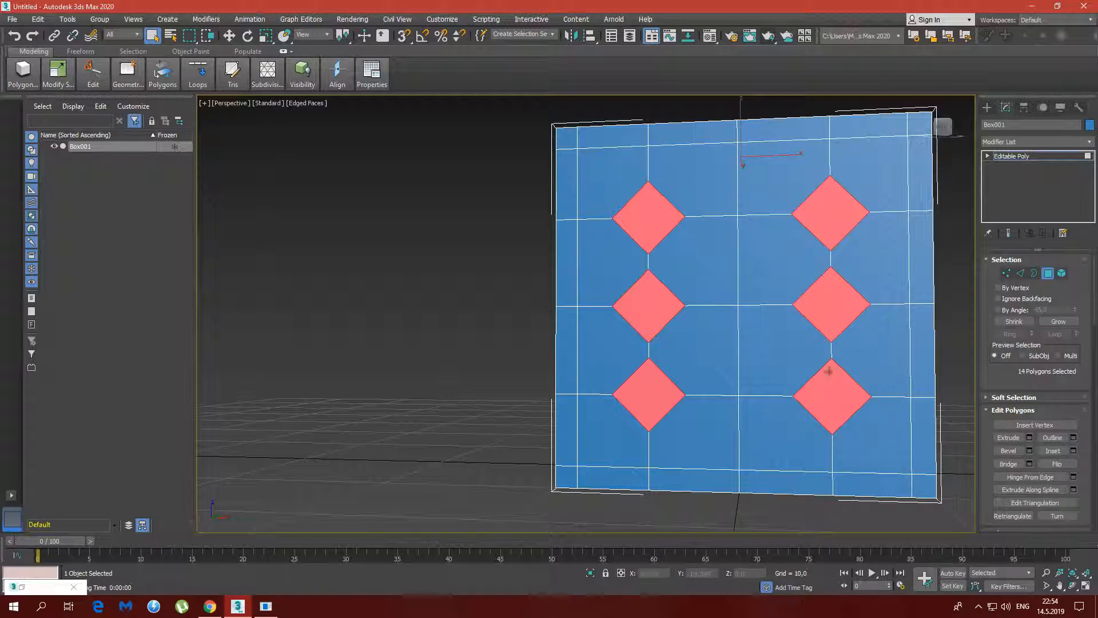
Step: Add the diamond polygons of the five-pip and two-pip faces to the selection
{"action": "middle_click_drag", "start_coordinate": [829, 374], "coordinate": [762, 342], "text": "alt"}
{"action": "left_click", "coordinate": [684, 371], "text": "ctrl"}
{"action": "left_click", "coordinate": [661, 196], "text": "ctrl"}
{"action": "left_click", "coordinate": [736, 276], "text": "ctrl"}
{"action": "left_click", "coordinate": [822, 203], "text": "ctrl"}
{"action": "left_click", "coordinate": [857, 386], "text": "ctrl"}
{"action": "middle_click_drag", "start_coordinate": [857, 386], "coordinate": [708, 442], "text": "alt"}
{"action": "left_click", "coordinate": [708, 443], "text": "ctrl"}
{"action": "left_click", "coordinate": [851, 236], "text": "ctrl"}
Step: Bevel all selected pip polygons inward with a height of -1.0 and a reduced outline, keeping them selected
{"action": "middle_click_drag", "start_coordinate": [850, 235], "coordinate": [704, 298], "text": "alt"}
{"action": "scroll", "coordinate": [686, 338], "scroll_direction": "down", "scroll_amount": 5}
{"action": "scroll", "coordinate": [676, 281], "scroll_direction": "down", "scroll_amount": 3}
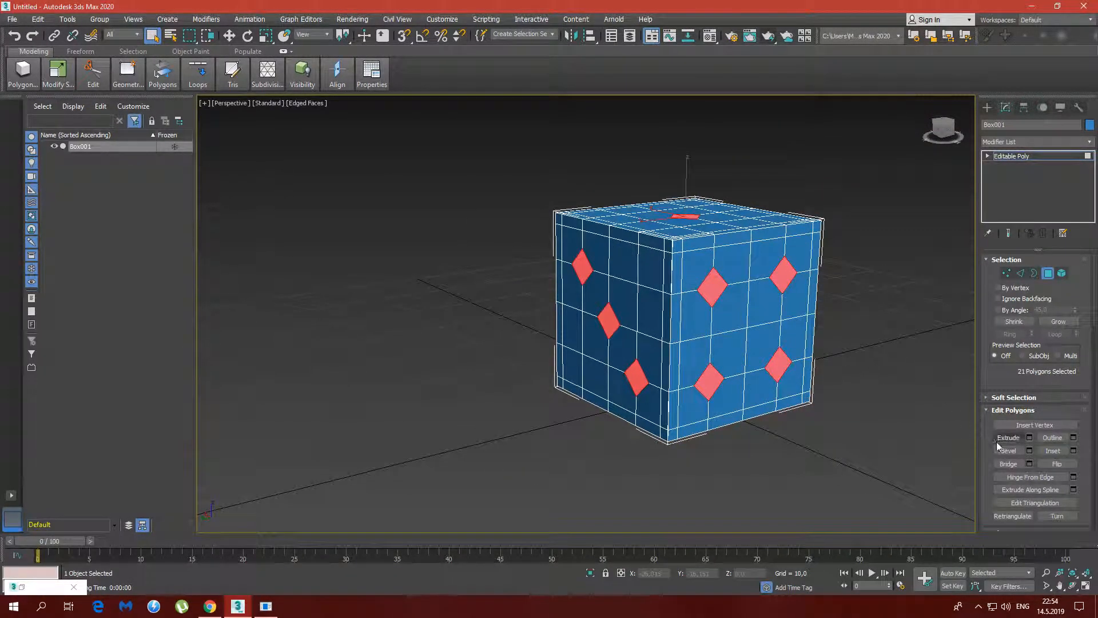
{"action": "left_click", "coordinate": [1030, 450]}
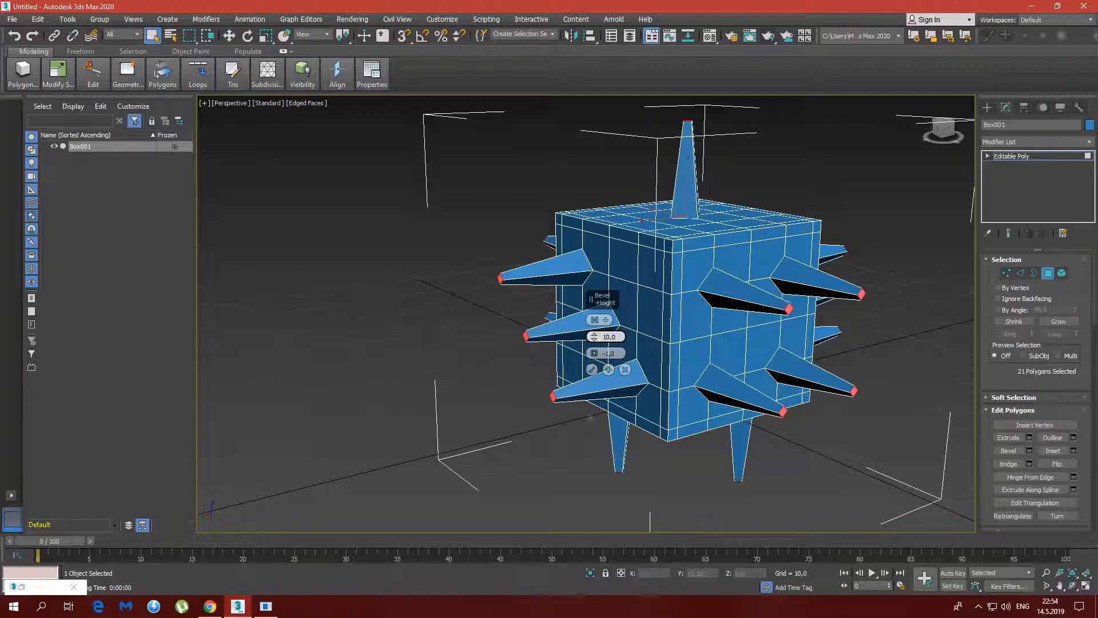
{"action": "left_click_drag", "start_coordinate": [634, 467], "coordinate": [634, 461]}
{"action": "middle_click_drag", "start_coordinate": [634, 462], "coordinate": [757, 279], "text": "alt"}
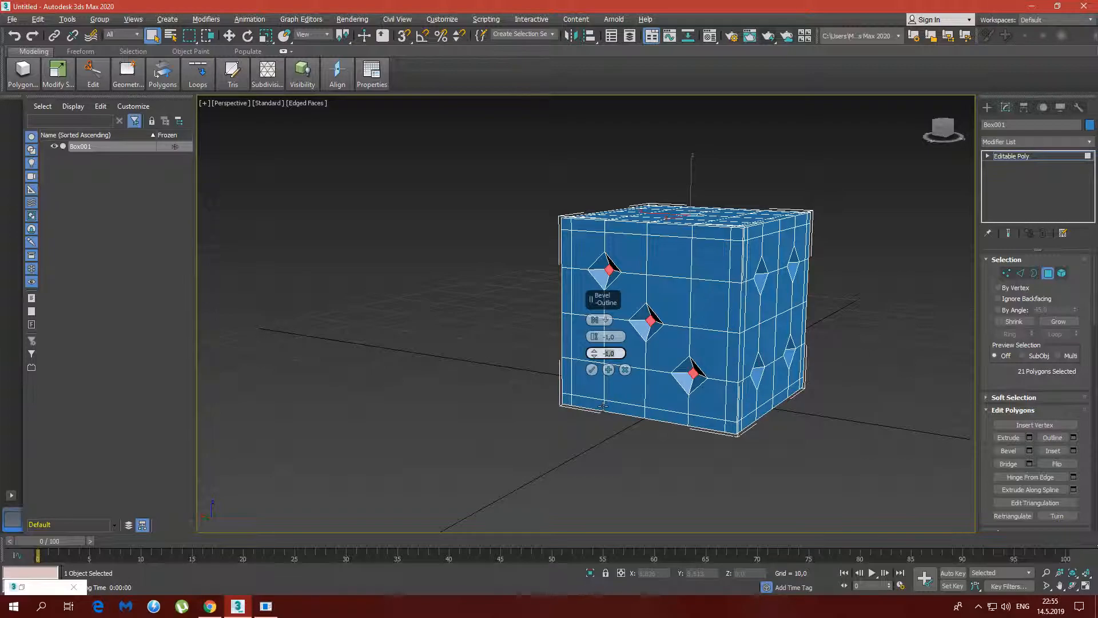
{"action": "left_click", "coordinate": [592, 370]}
{"action": "left_click", "coordinate": [674, 448]}
{"action": "middle_click_drag", "start_coordinate": [674, 448], "coordinate": [719, 288], "text": "alt"}
{"action": "key", "text": "ctrl+z"}
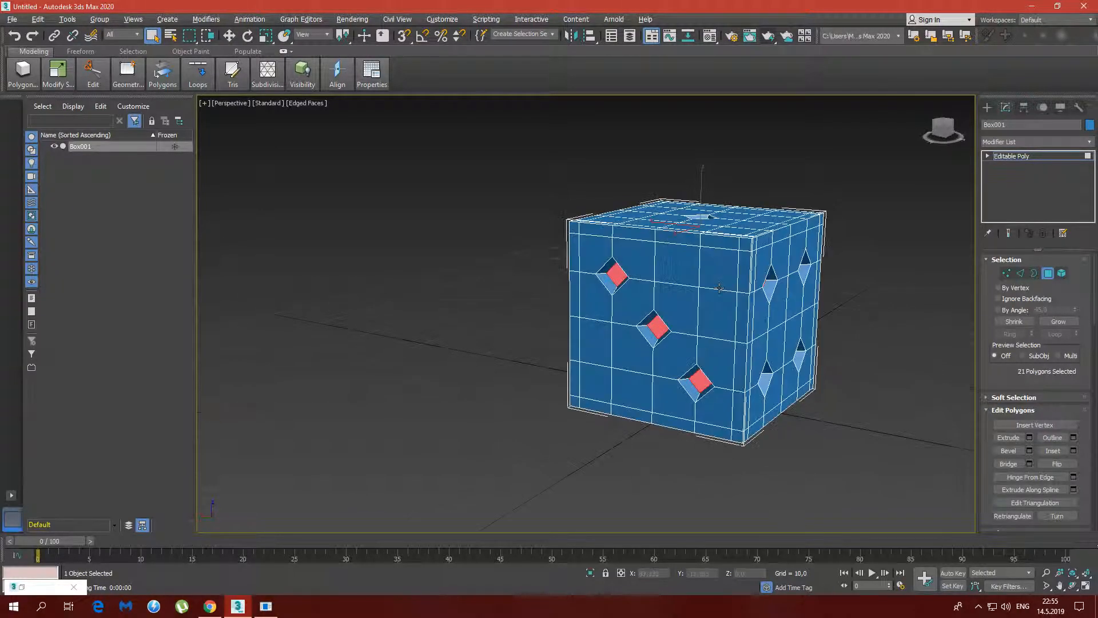
Step: Grow the selection to include the pip walls and set its material ID to 1
{"action": "left_click", "coordinate": [1046, 321]}
{"action": "middle_click_drag", "start_coordinate": [892, 323], "coordinate": [722, 312], "text": "alt"}
{"action": "left_click_drag", "start_coordinate": [1093, 288], "coordinate": [1087, 387]}
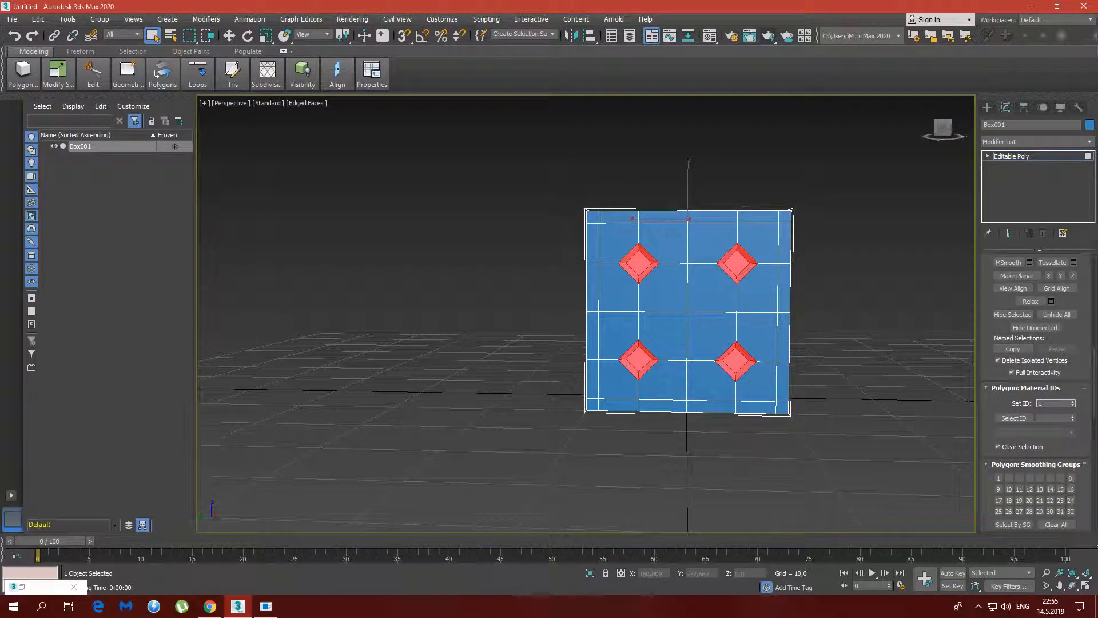
{"action": "middle_click_drag", "start_coordinate": [892, 378], "coordinate": [773, 343], "text": "alt"}
Step: Invert the selection to the rest of the cube and set its material ID to 2
{"action": "key", "text": "ctrl+i"}
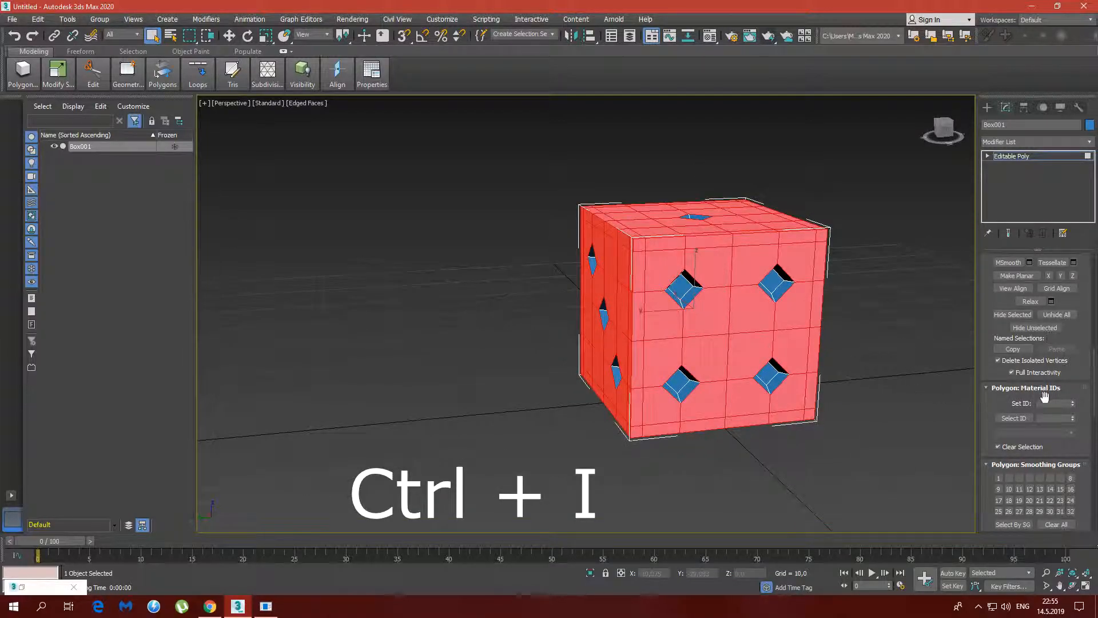
{"action": "mouse_move", "coordinate": [924, 260]}
{"action": "middle_mouse_down", "text": "alt"}
{"action": "mouse_move", "coordinate": [961, 264]}
{"action": "mouse_move", "coordinate": [910, 276]}
{"action": "middle_mouse_up", "text": "alt"}
{"action": "left_click", "coordinate": [945, 131]}
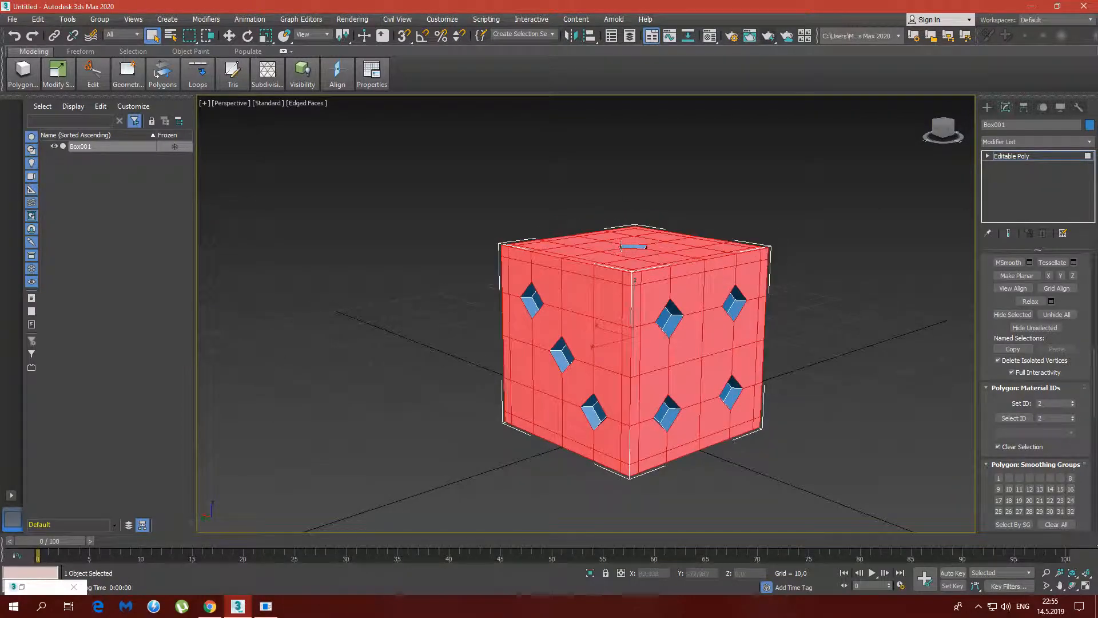
{"action": "left_click", "coordinate": [694, 301]}
{"action": "left_click_drag", "start_coordinate": [1092, 366], "coordinate": [1090, 266]}
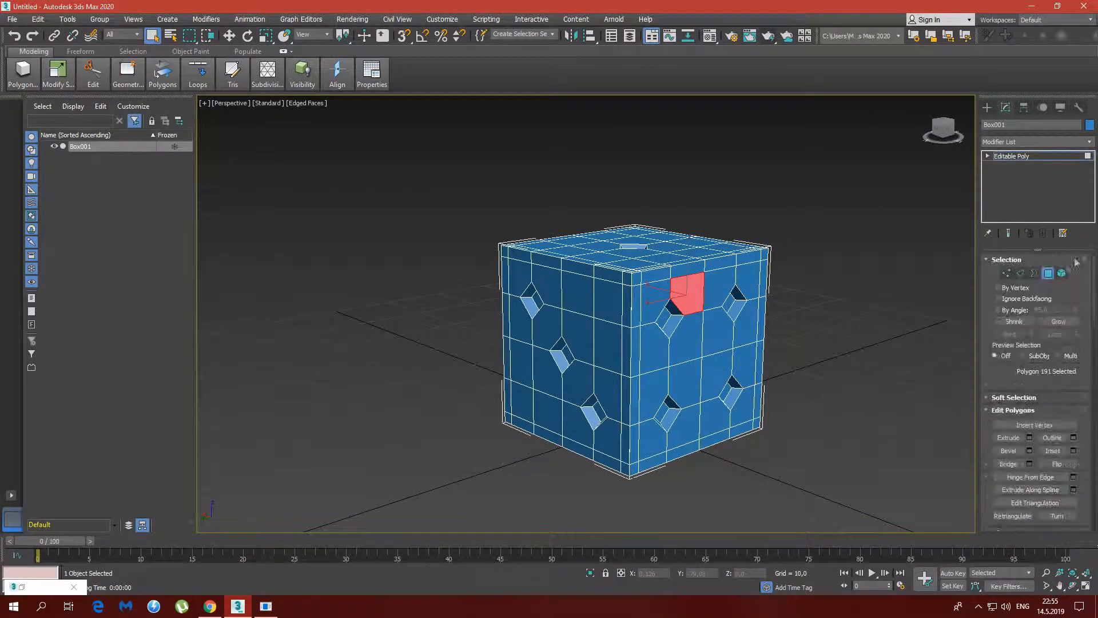
{"action": "left_click", "coordinate": [1050, 273]}
{"action": "left_click", "coordinate": [1062, 273]}
{"action": "key", "text": "ctrl+a"}
{"action": "scroll", "coordinate": [858, 338], "scroll_direction": "up", "scroll_amount": 4}
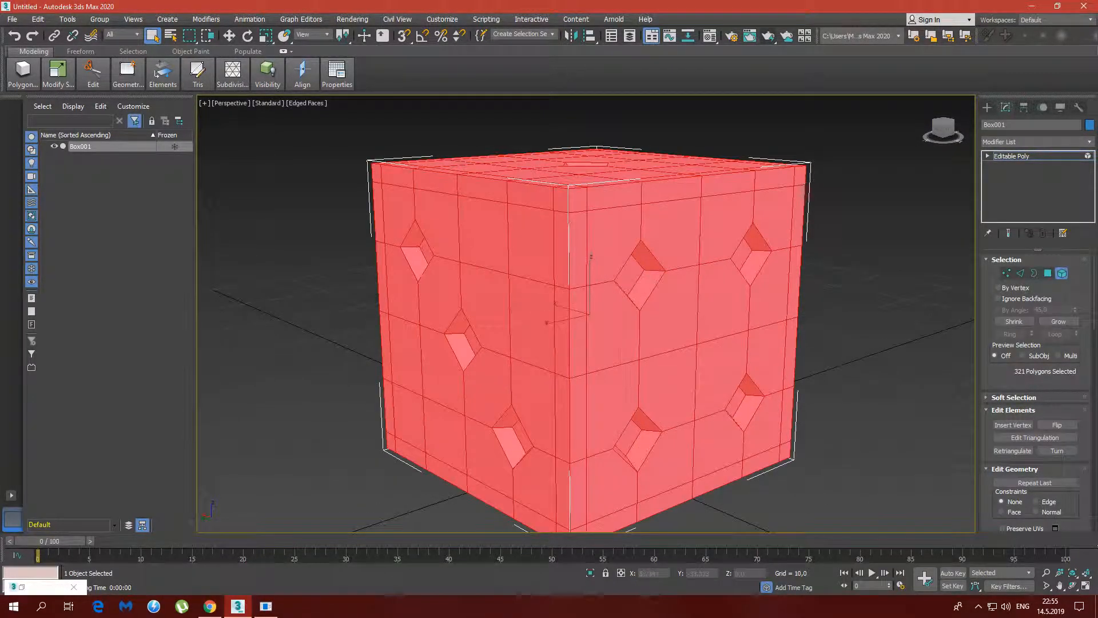
{"action": "left_click", "coordinate": [869, 280]}
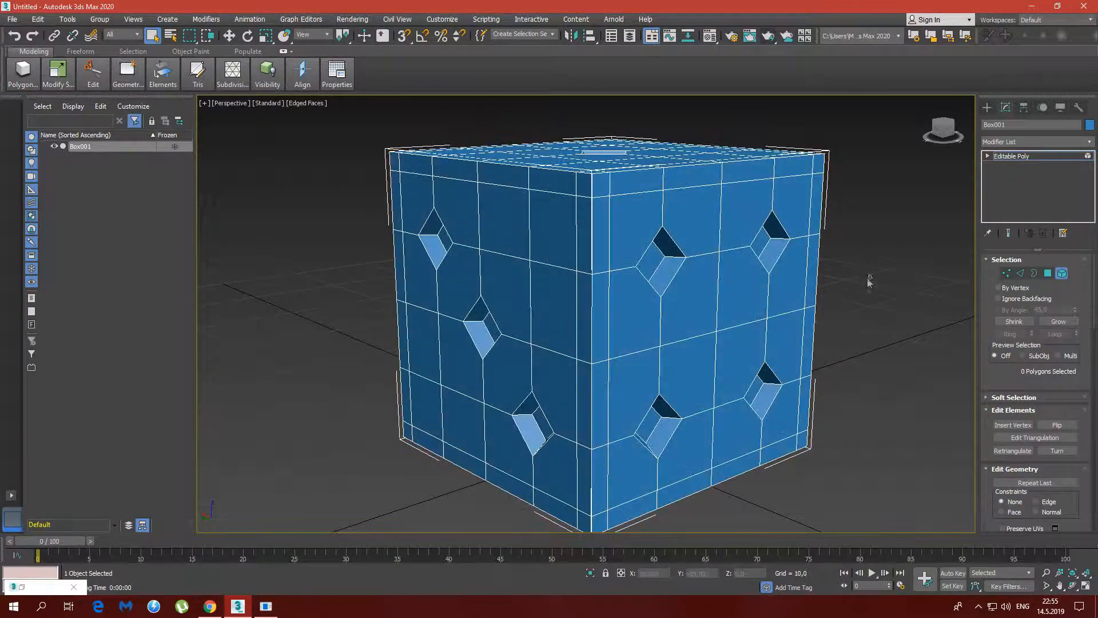
Step: Leave sub-object editing, then create a Multi/Sub-Object material in the Slate Material Editor with its number of materials set to 2
{"action": "left_click", "coordinate": [1062, 274]}
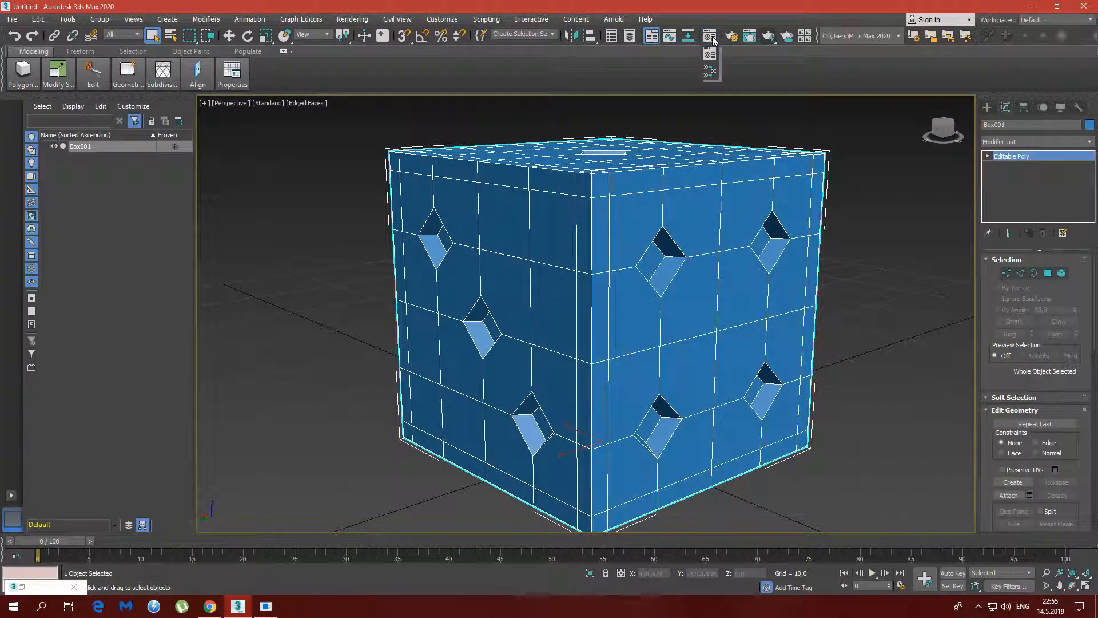
{"action": "left_click", "coordinate": [710, 35]}
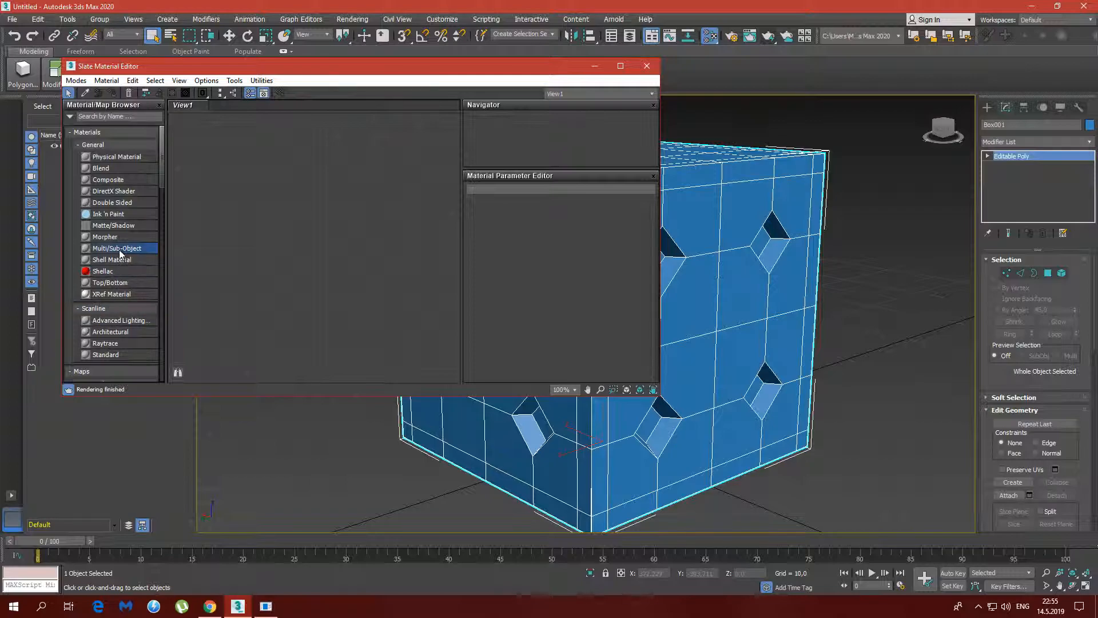
{"action": "left_click_drag", "start_coordinate": [200, 172], "coordinate": [342, 158]}
{"action": "double_click", "coordinate": [323, 159]}
{"action": "left_click", "coordinate": [515, 222]}
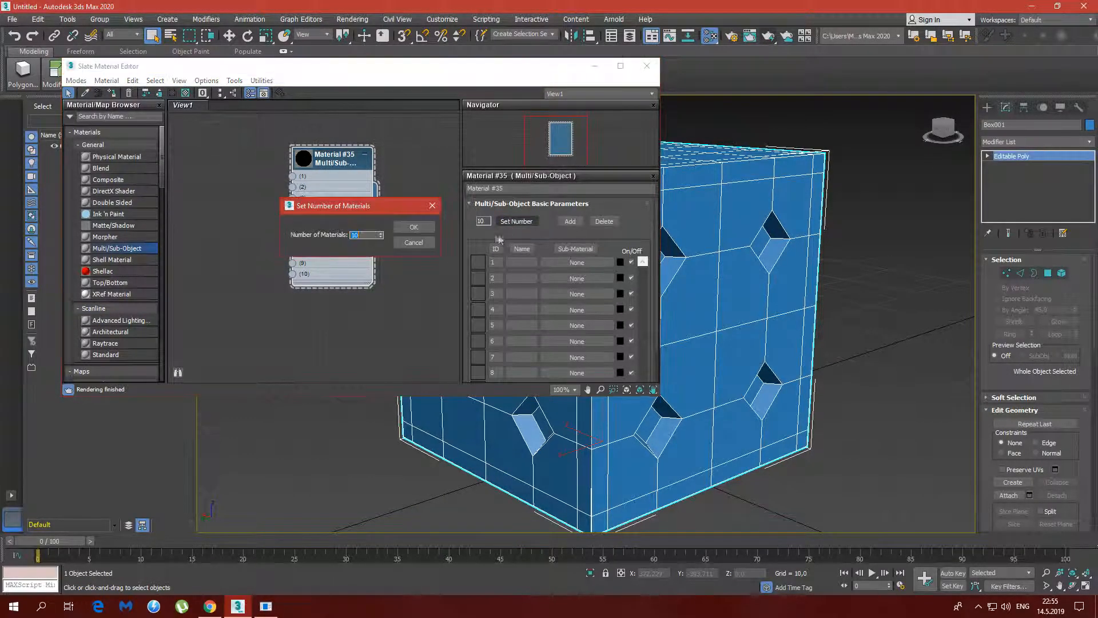
{"action": "type", "text": "2"}
{"action": "left_click", "coordinate": [413, 228]}
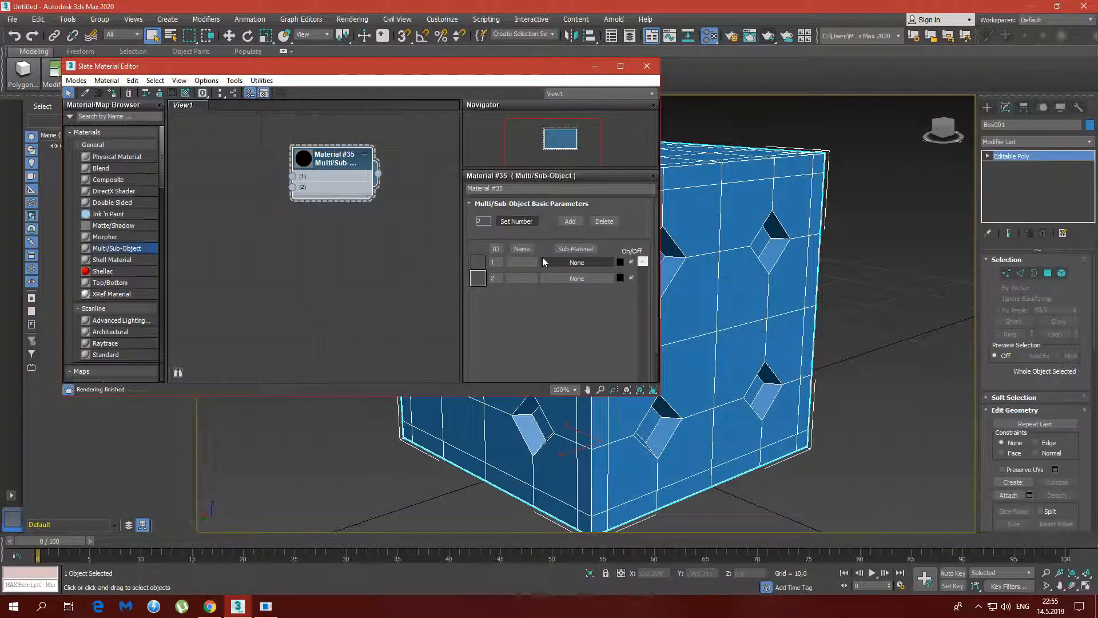
Step: Assign a Physical Material to sub-material slot 1 and a Standard material to slot 2
{"action": "left_click", "coordinate": [559, 261]}
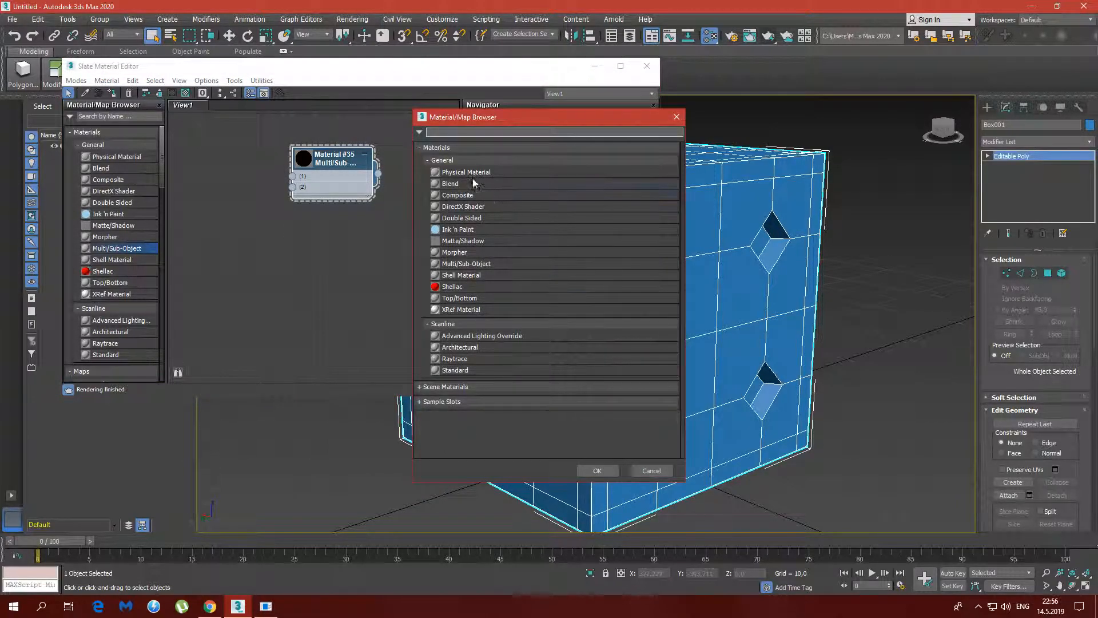
{"action": "left_click", "coordinate": [475, 173]}
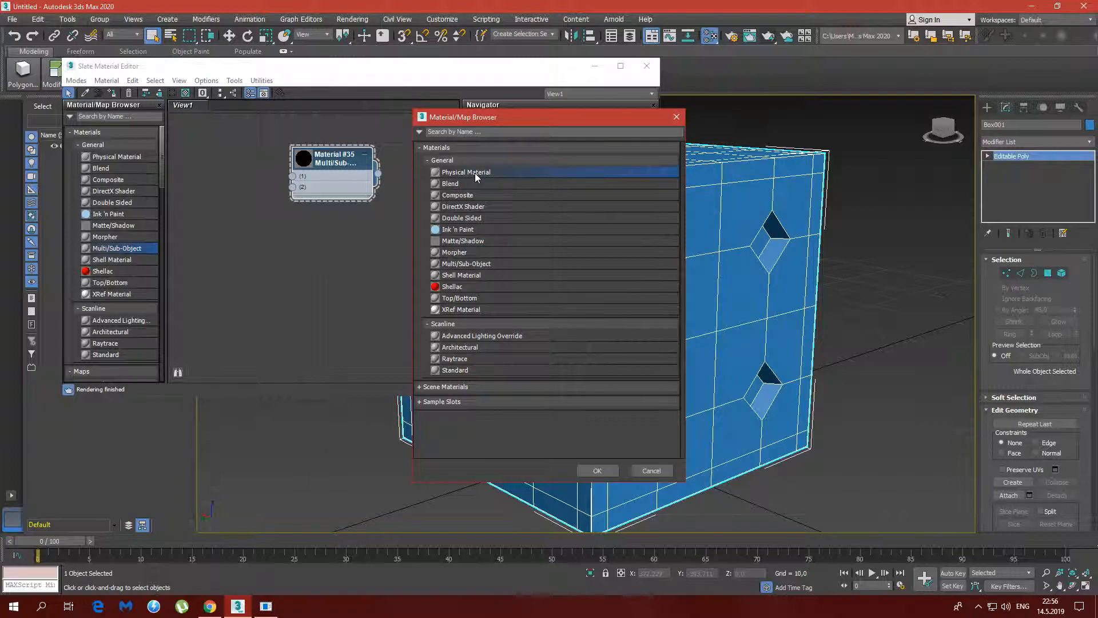
{"action": "left_click", "coordinate": [609, 472]}
{"action": "left_click", "coordinate": [571, 281]}
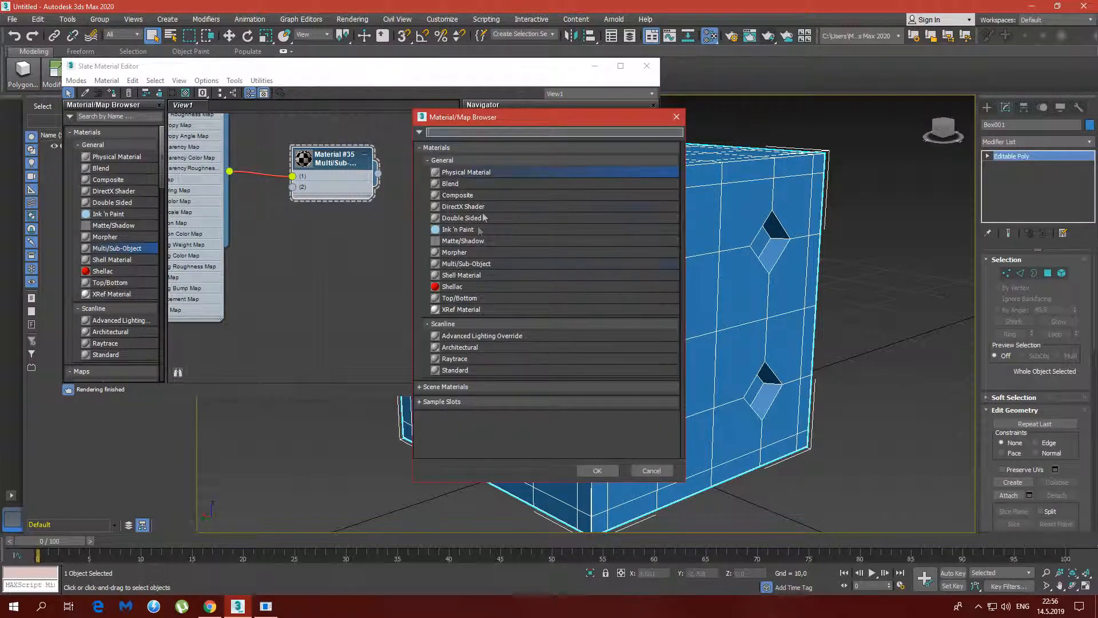
{"action": "left_click", "coordinate": [455, 370]}
{"action": "left_click", "coordinate": [597, 470]}
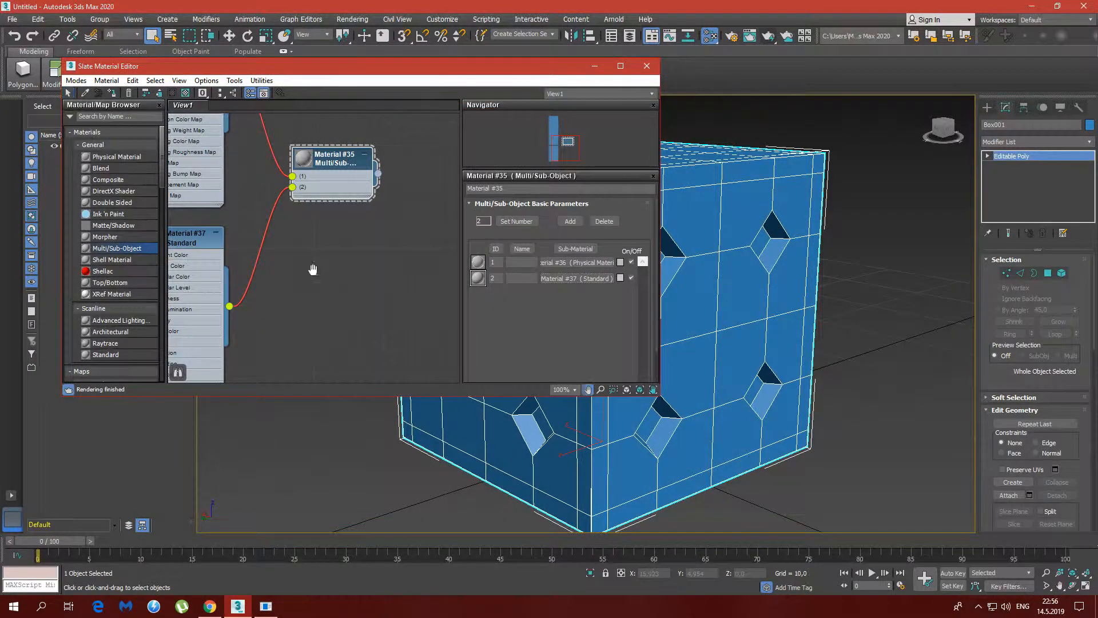
Step: Swap the node connections so the Standard material feeds slot 1 and the Physical Material feeds slot 2
{"action": "middle_click_drag", "start_coordinate": [313, 269], "coordinate": [395, 336]}
{"action": "middle_click_drag", "start_coordinate": [331, 225], "coordinate": [331, 264]}
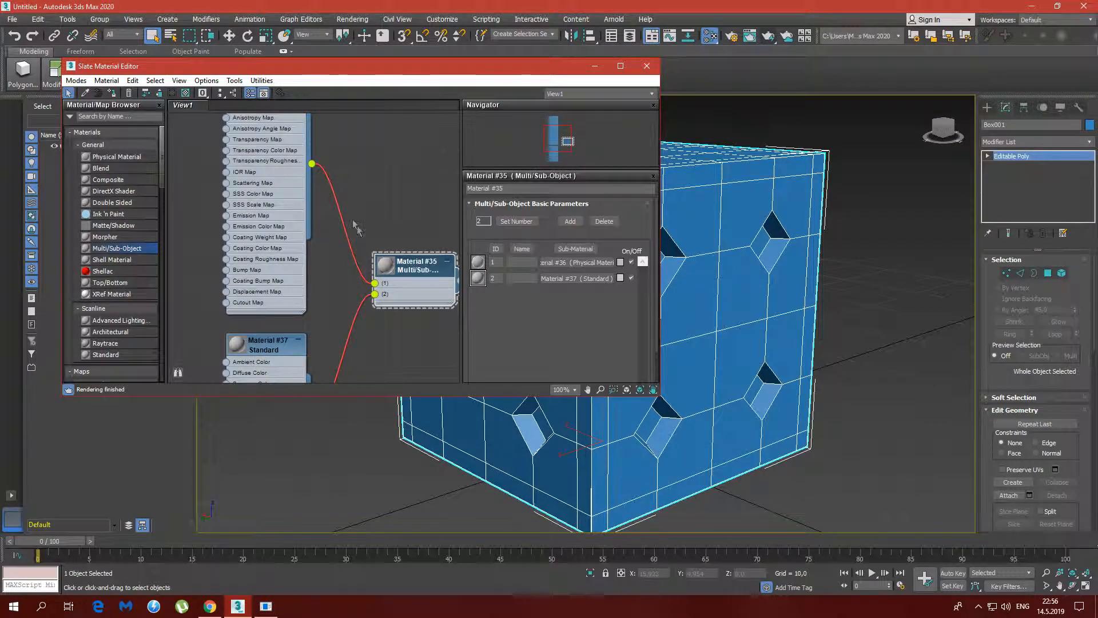
{"action": "mouse_move", "coordinate": [374, 294]}
{"action": "left_mouse_down"}
{"action": "mouse_move", "coordinate": [376, 305]}
{"action": "mouse_move", "coordinate": [375, 294]}
{"action": "left_mouse_up"}
{"action": "middle_click_drag", "start_coordinate": [366, 332], "coordinate": [352, 248]}
{"action": "left_click_drag", "start_coordinate": [299, 331], "coordinate": [361, 200]}
Step: Set the Standard material's linked ambient and diffuse colour to near-white, RGB 232
{"action": "middle_click_drag", "start_coordinate": [368, 275], "coordinate": [368, 245]}
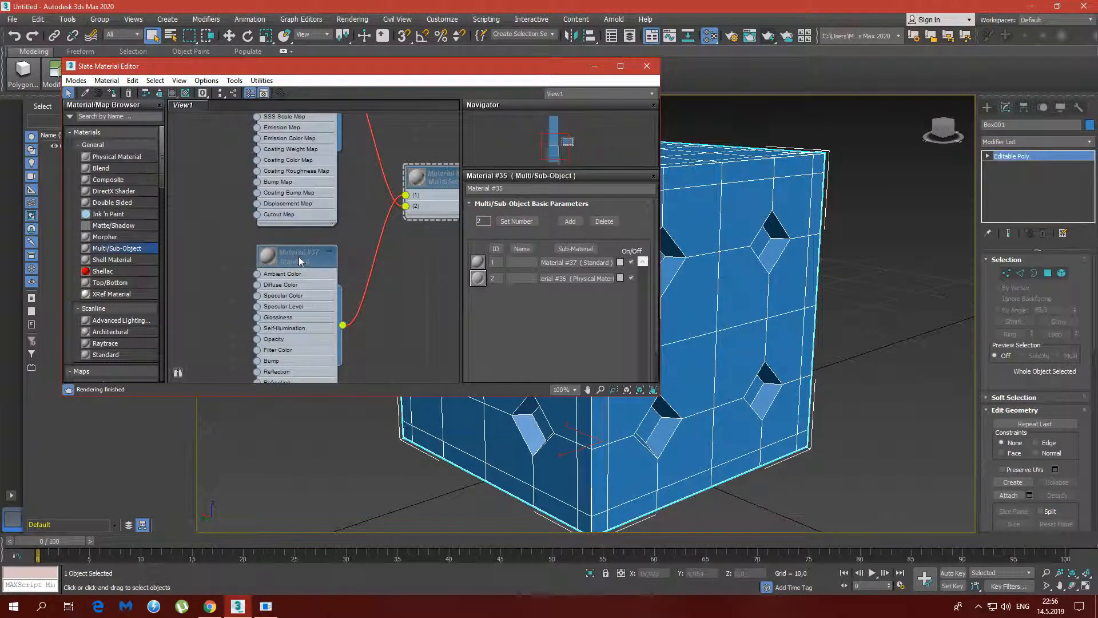
{"action": "double_click", "coordinate": [298, 257]}
{"action": "left_click", "coordinate": [532, 264]}
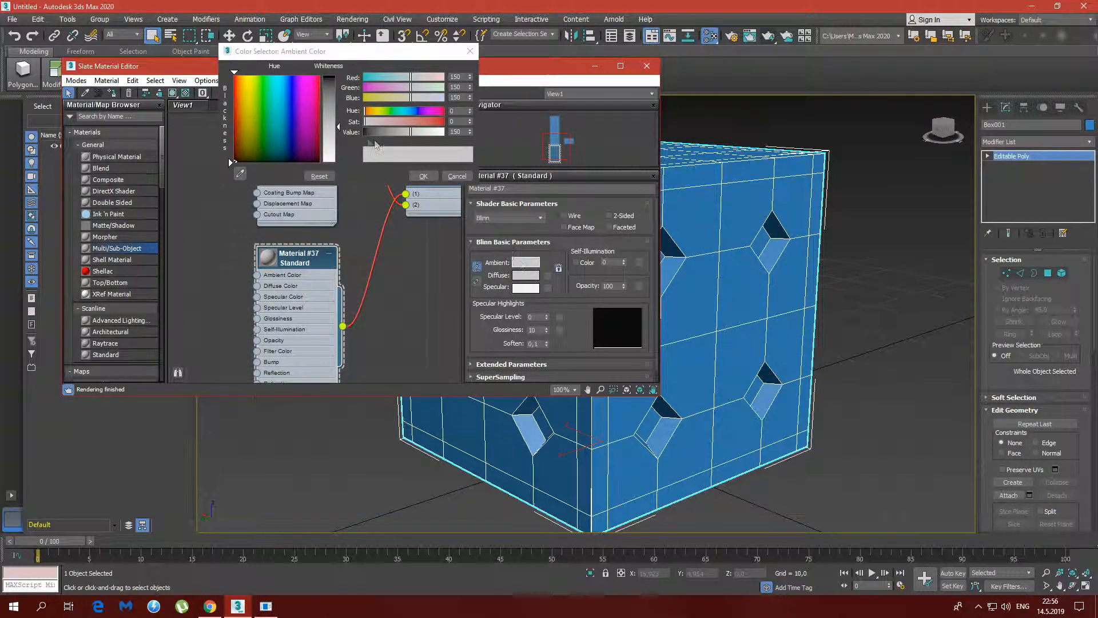
{"action": "left_click_drag", "start_coordinate": [340, 129], "coordinate": [340, 76]}
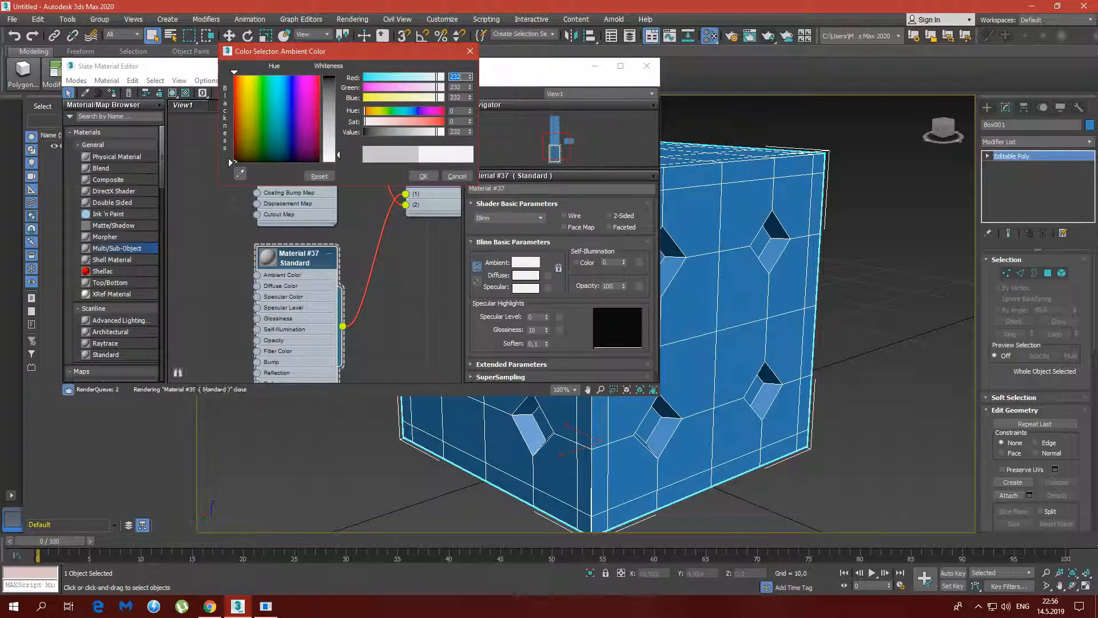
{"action": "left_click", "coordinate": [424, 175]}
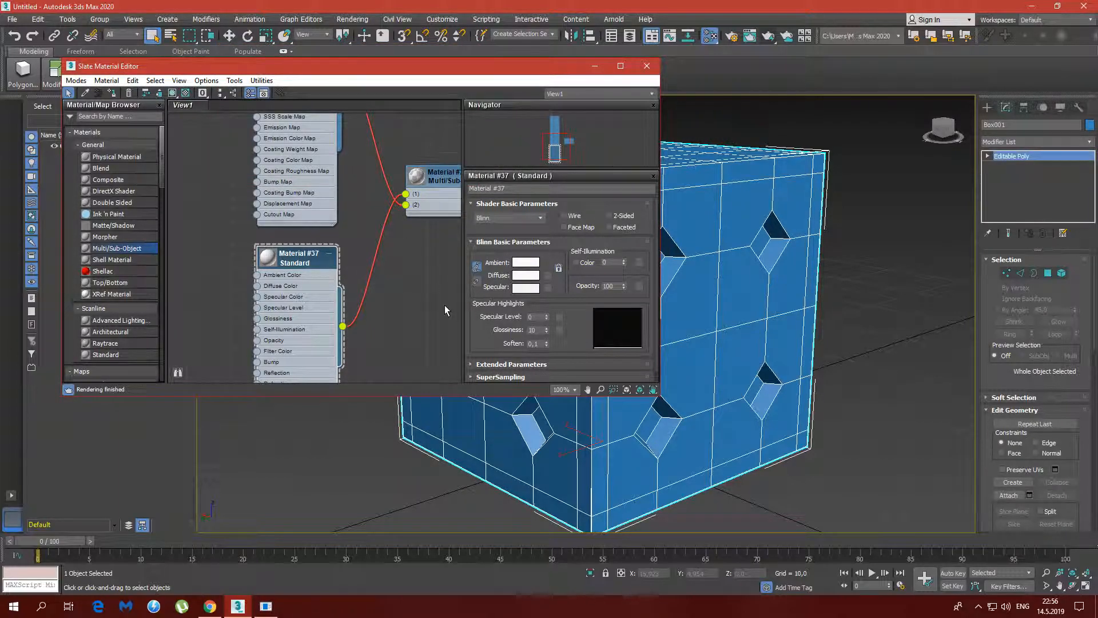
Step: Apply the Matte Plastic preset to the Physical Material
{"action": "middle_click_drag", "start_coordinate": [430, 260], "coordinate": [419, 343]}
{"action": "middle_click_drag", "start_coordinate": [346, 156], "coordinate": [370, 309]}
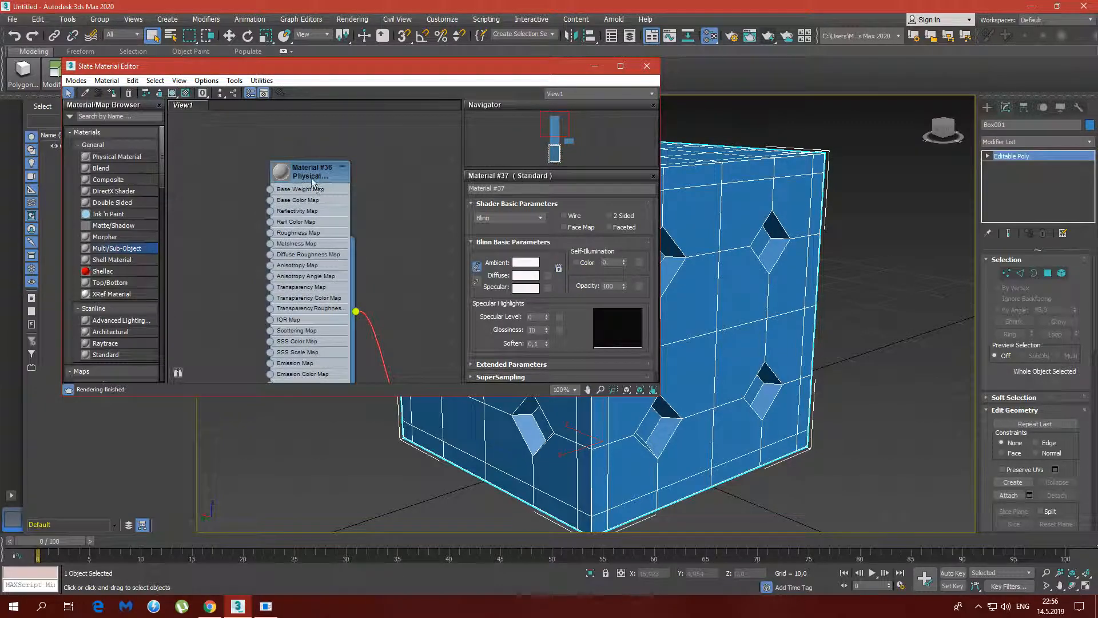
{"action": "double_click", "coordinate": [287, 174]}
{"action": "left_click", "coordinate": [545, 217]}
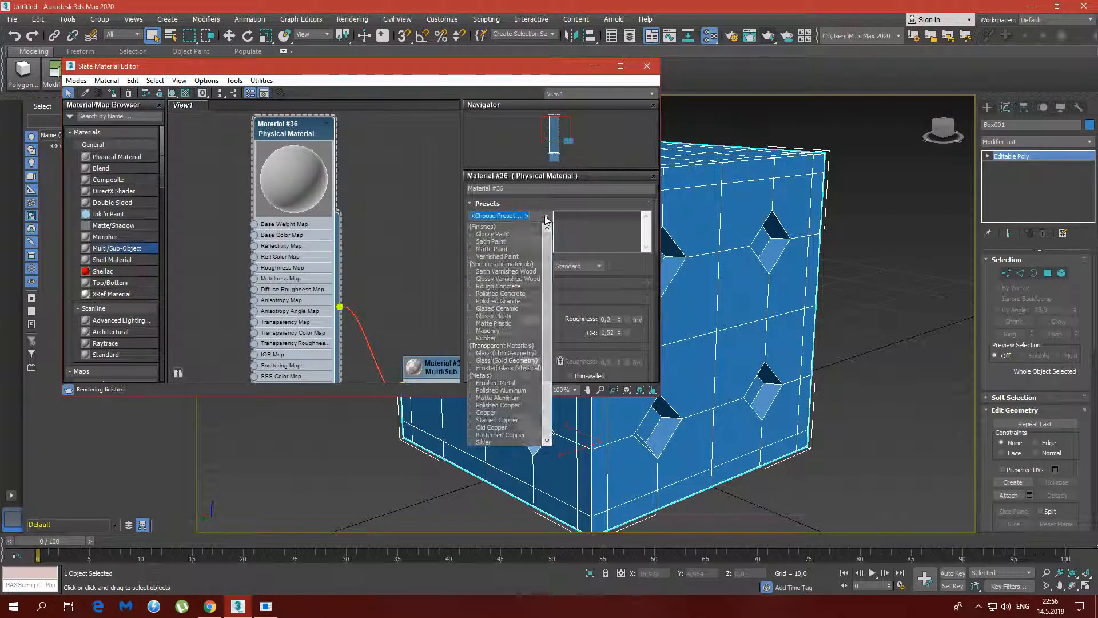
{"action": "scroll", "coordinate": [512, 245], "scroll_direction": "down", "scroll_amount": 4}
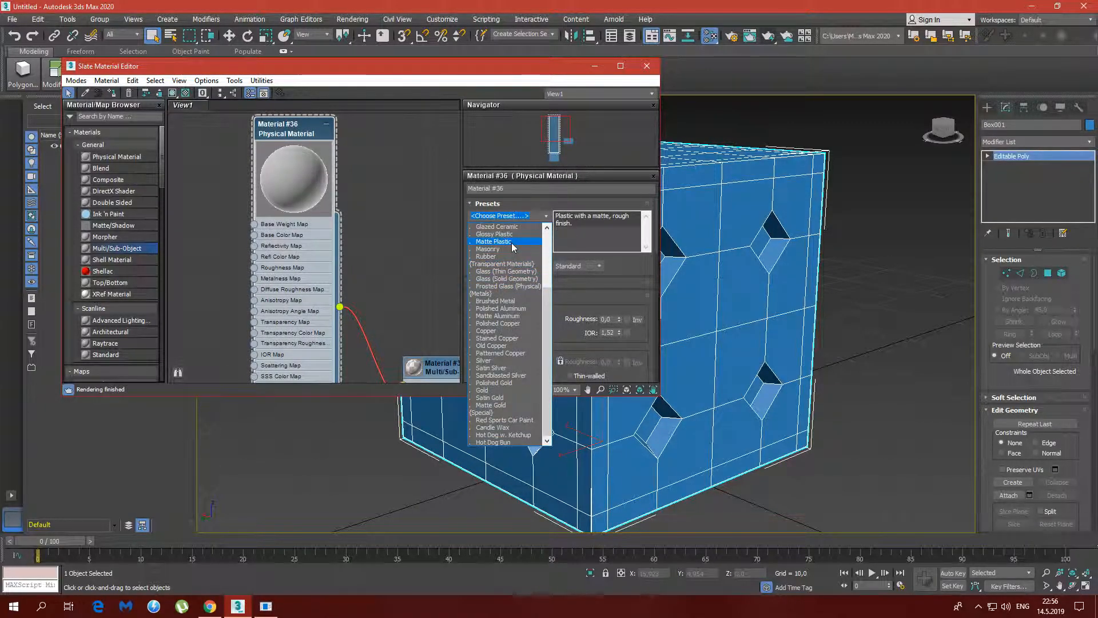
{"action": "left_click", "coordinate": [512, 245]}
Step: Set the Physical Material's base colour to deep blue with red 0.0, green 0.024 and blue 0.82
{"action": "middle_click_drag", "start_coordinate": [445, 268], "coordinate": [408, 260]}
{"action": "left_click", "coordinate": [529, 317]}
{"action": "left_click", "coordinate": [414, 119]}
{"action": "mouse_move", "coordinate": [420, 130]}
{"action": "left_mouse_down"}
{"action": "mouse_move", "coordinate": [443, 131]}
{"action": "mouse_move", "coordinate": [427, 142]}
{"action": "left_mouse_up"}
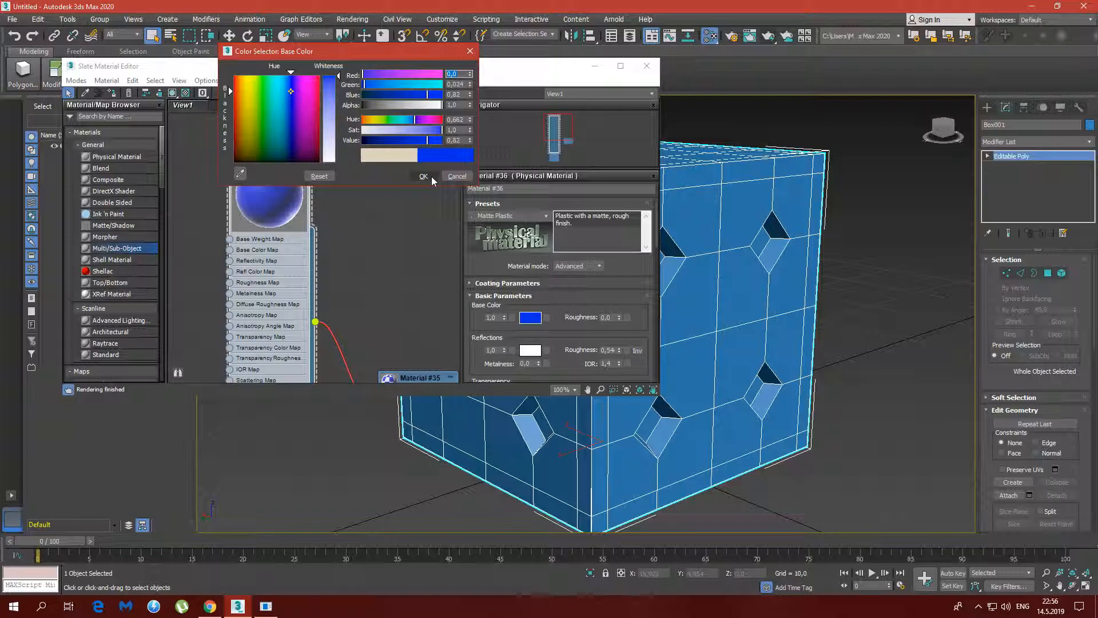
{"action": "left_click", "coordinate": [423, 177]}
Step: Set the Physical Material's reflection weight to 0.2 and make its reflection colour slightly darker than pure white
{"action": "mouse_move", "coordinate": [505, 352]}
{"action": "left_mouse_down"}
{"action": "mouse_move", "coordinate": [506, 372]}
{"action": "mouse_move", "coordinate": [507, 360]}
{"action": "left_mouse_up"}
{"action": "left_click", "coordinate": [527, 351]}
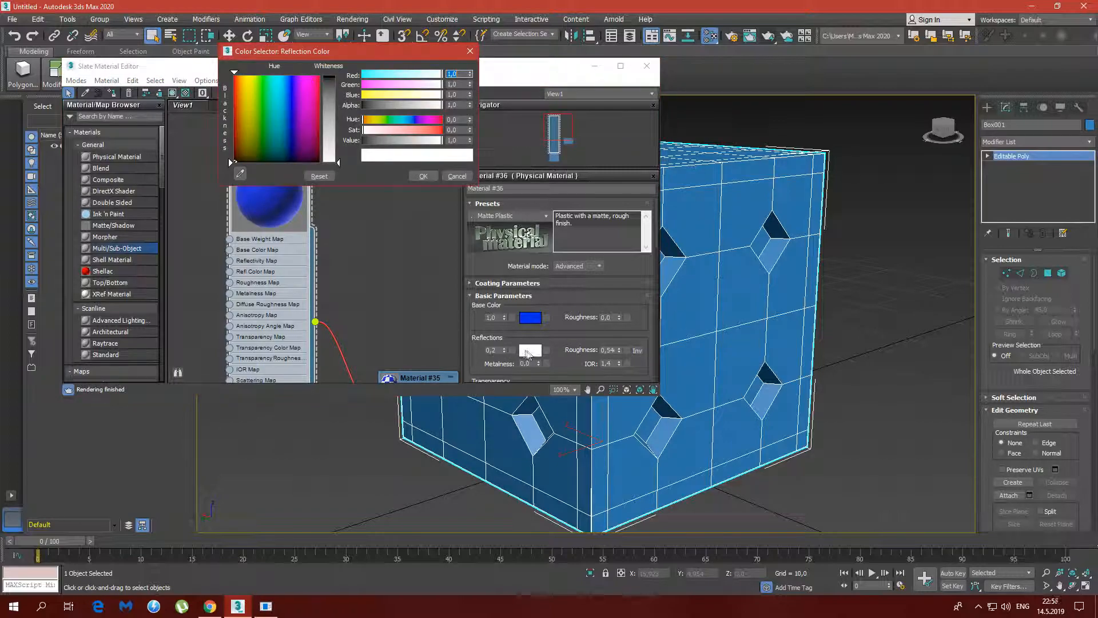
{"action": "left_click", "coordinate": [337, 155]}
{"action": "left_click", "coordinate": [423, 176]}
{"action": "middle_click_drag", "start_coordinate": [425, 314], "coordinate": [408, 274]}
{"action": "scroll", "coordinate": [408, 274], "scroll_direction": "up", "scroll_amount": 2}
{"action": "scroll", "coordinate": [518, 236], "scroll_direction": "down", "scroll_amount": 3}
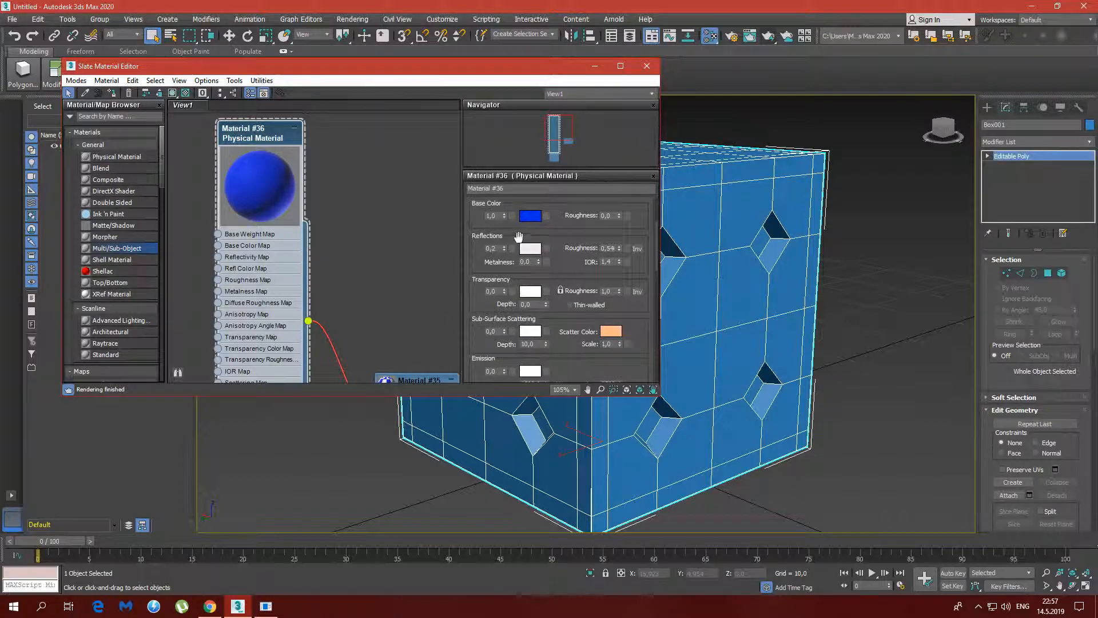
{"action": "scroll", "coordinate": [549, 280], "scroll_direction": "down", "scroll_amount": 6}
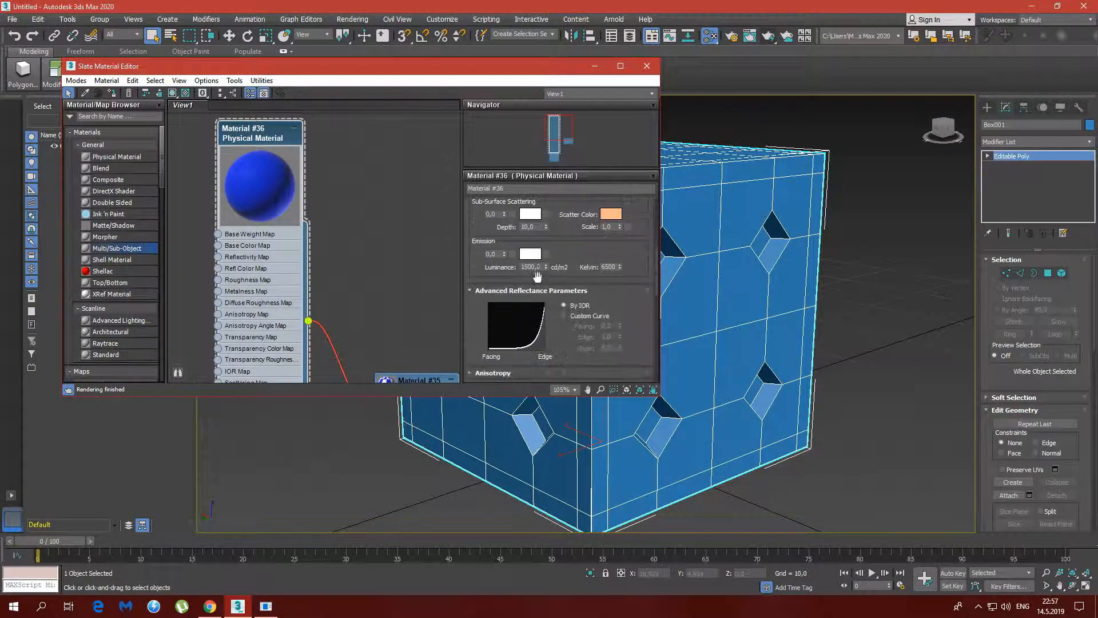
{"action": "scroll", "coordinate": [552, 265], "scroll_direction": "up", "scroll_amount": 8}
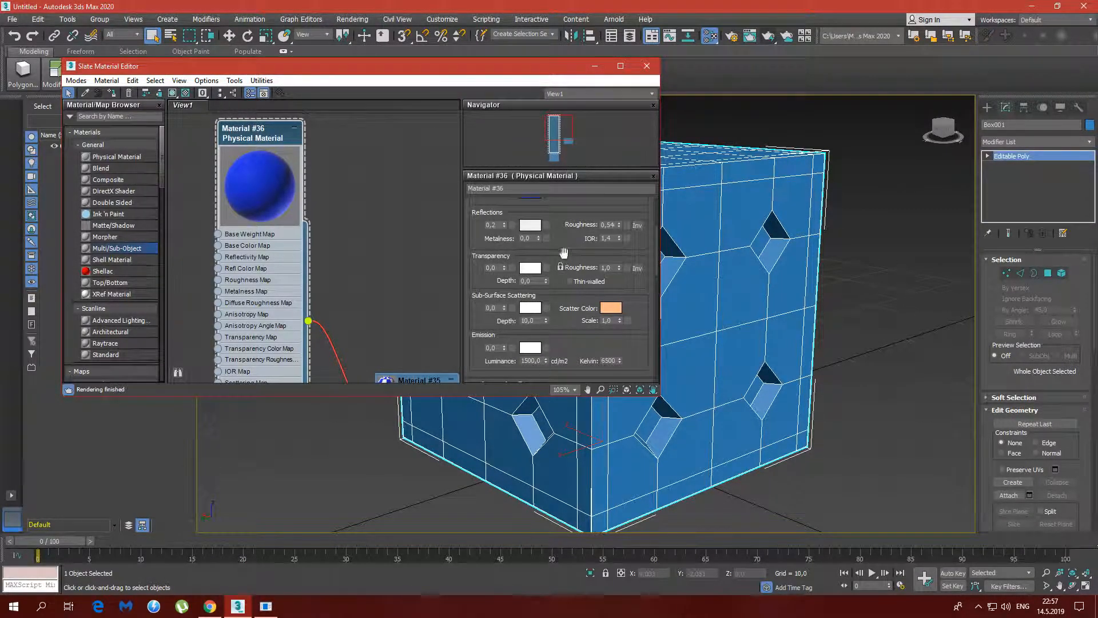
Step: Try assigning the blue Physical Material and the white Standard material individually to the whole cube
{"action": "left_click_drag", "start_coordinate": [372, 280], "coordinate": [387, 266]}
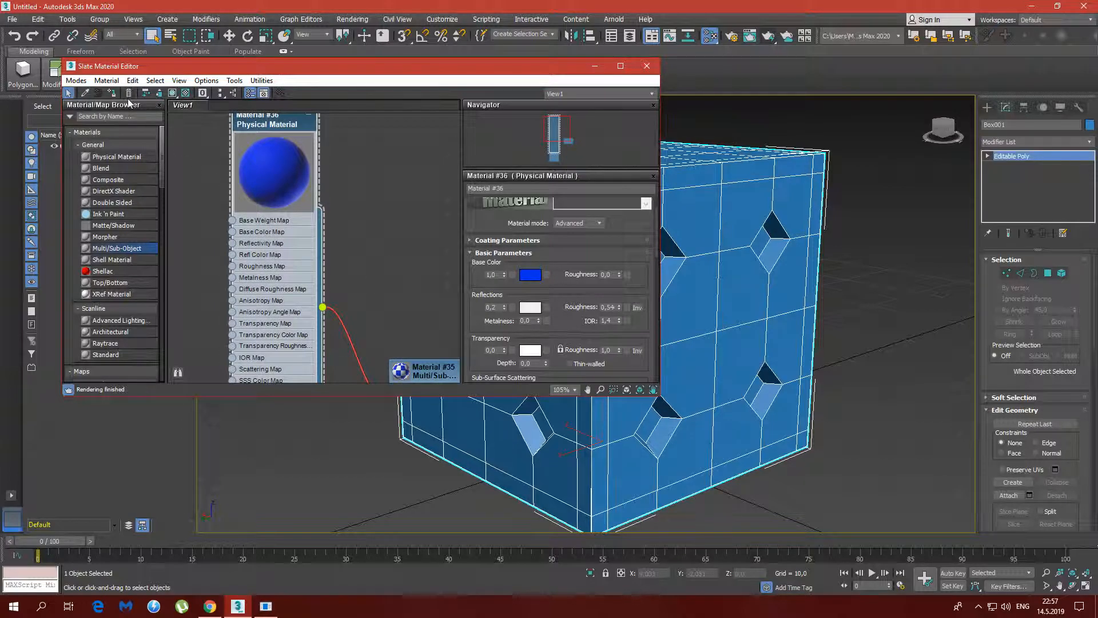
{"action": "left_click", "coordinate": [113, 93]}
{"action": "middle_click_drag", "start_coordinate": [403, 363], "coordinate": [424, 151]}
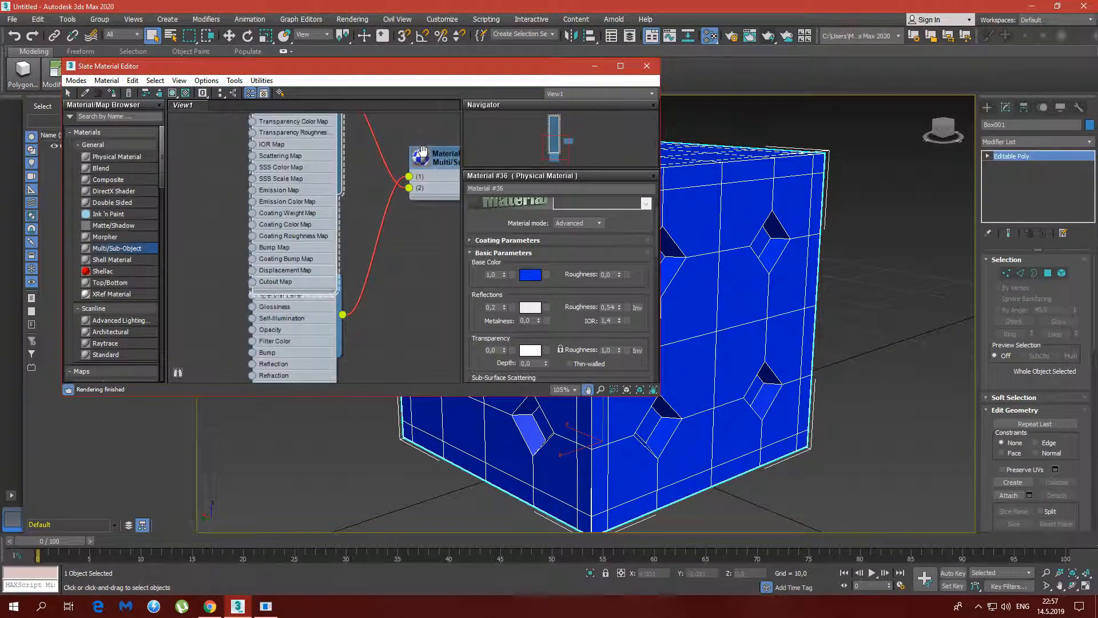
{"action": "left_click", "coordinate": [342, 315]}
{"action": "double_click", "coordinate": [267, 247]}
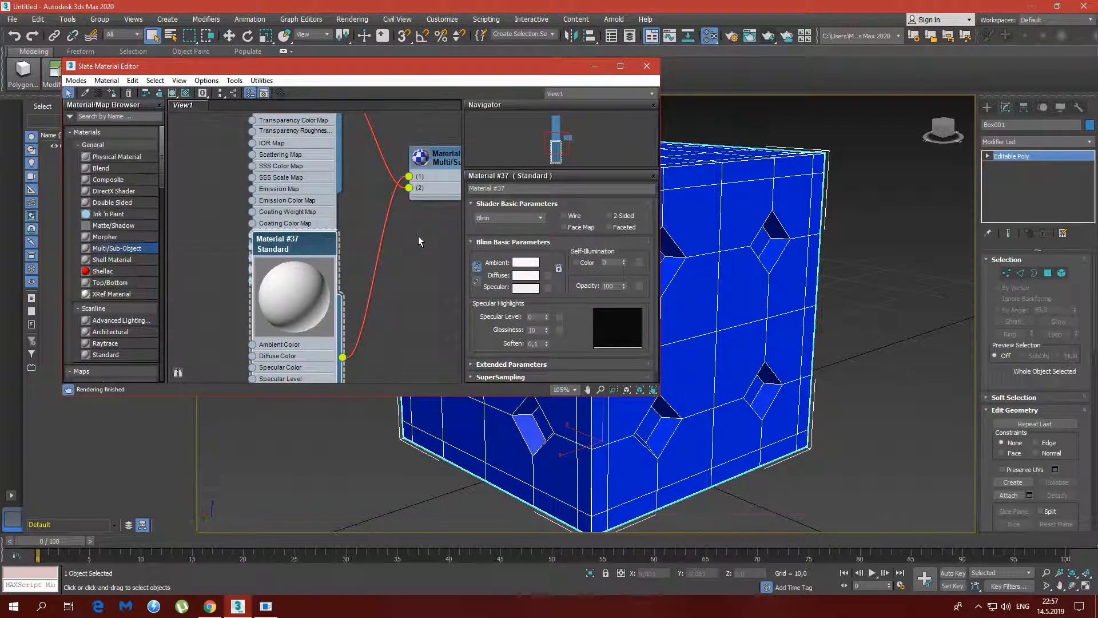
{"action": "left_click", "coordinate": [115, 93]}
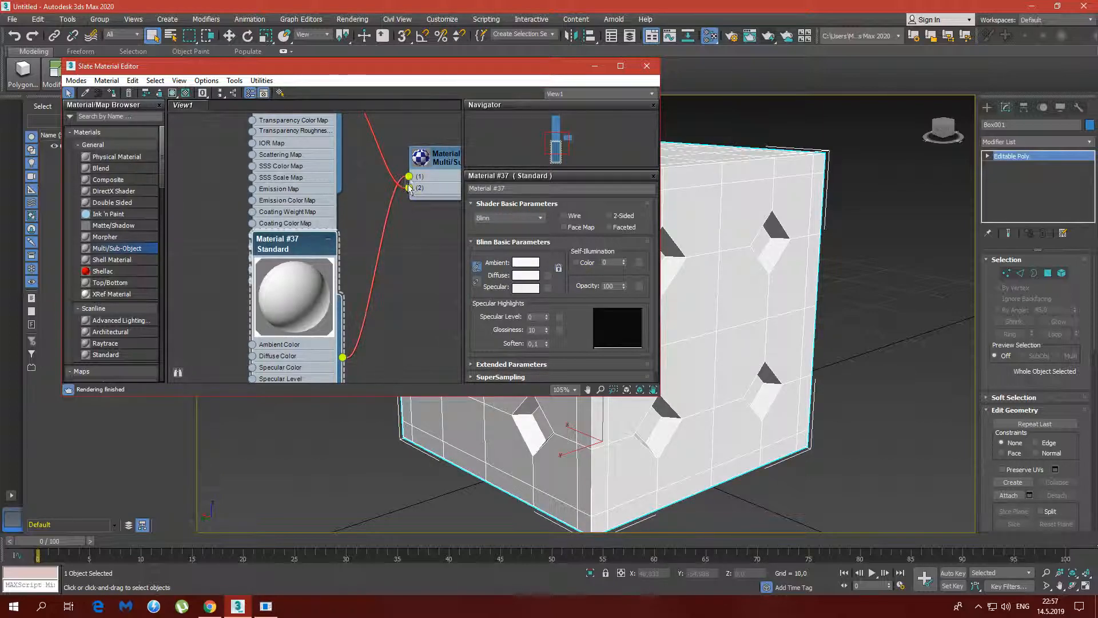
Step: Rewire the Standard material to slot 1 and the Physical Material to slot 2, and assign the Multi/Sub-Object material to the cube
{"action": "left_click_drag", "start_coordinate": [409, 177], "coordinate": [412, 202]}
{"action": "left_click_drag", "start_coordinate": [342, 359], "coordinate": [408, 176]}
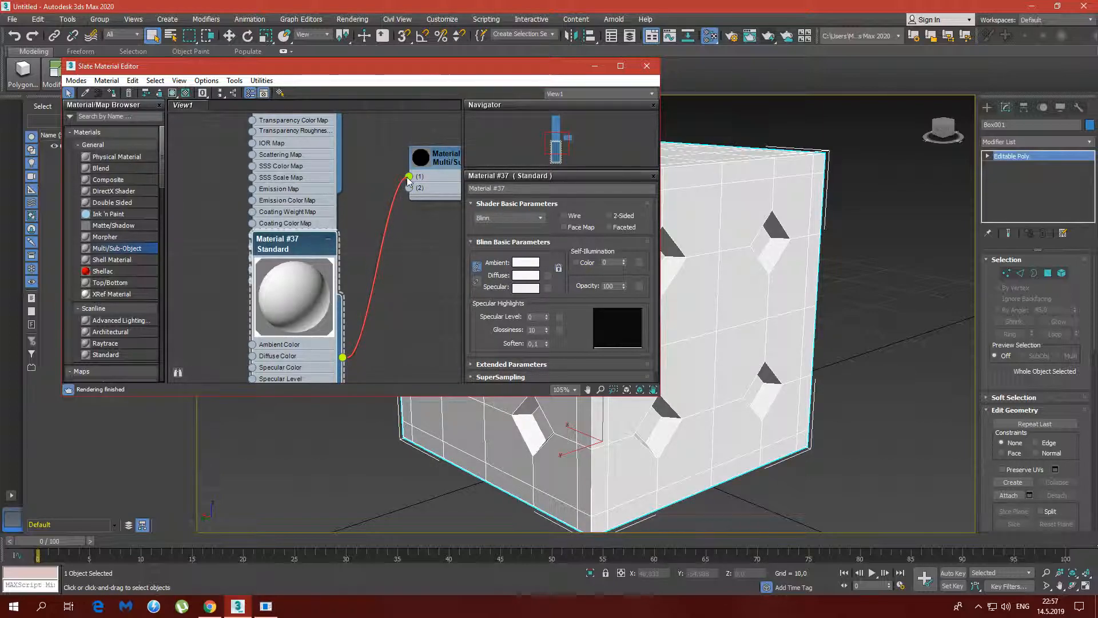
{"action": "middle_click_drag", "start_coordinate": [315, 171], "coordinate": [280, 218]}
{"action": "left_click_drag", "start_coordinate": [307, 139], "coordinate": [373, 236]}
{"action": "left_click", "coordinate": [113, 94]}
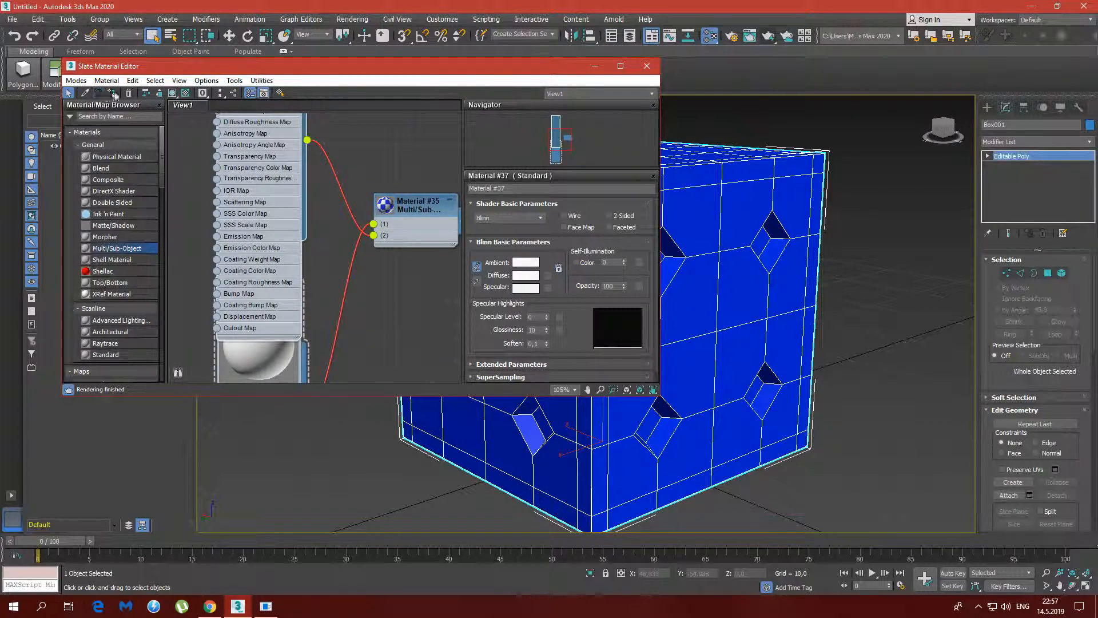
Step: Minimize the material editor and check the cube in the rendered frame window
{"action": "left_click", "coordinate": [595, 66]}
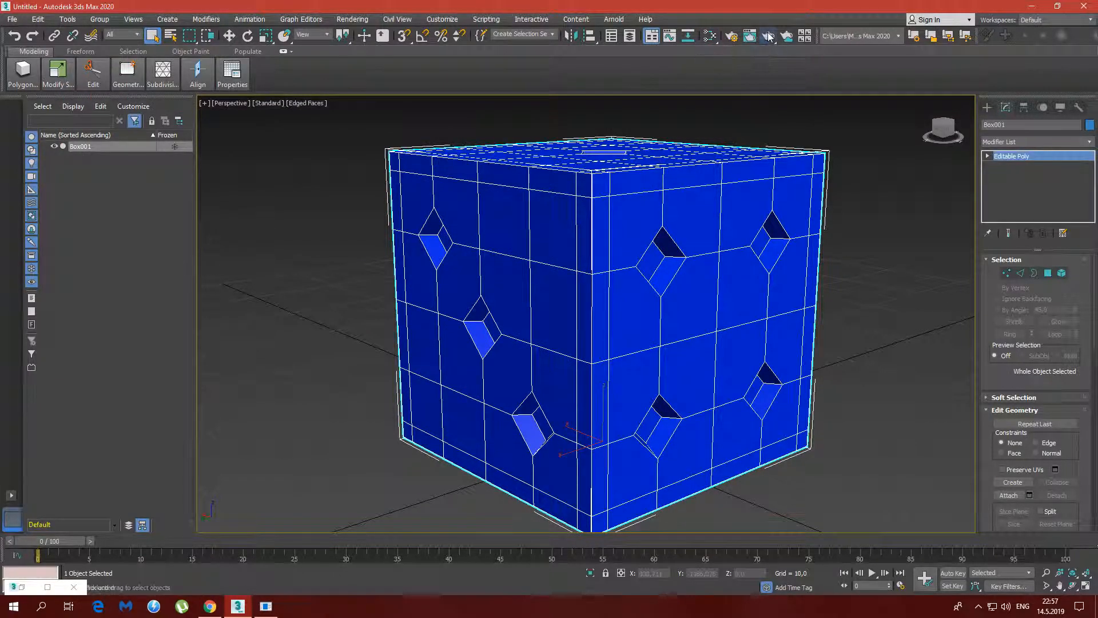
{"action": "left_click", "coordinate": [750, 35]}
{"action": "left_click", "coordinate": [368, 11]}
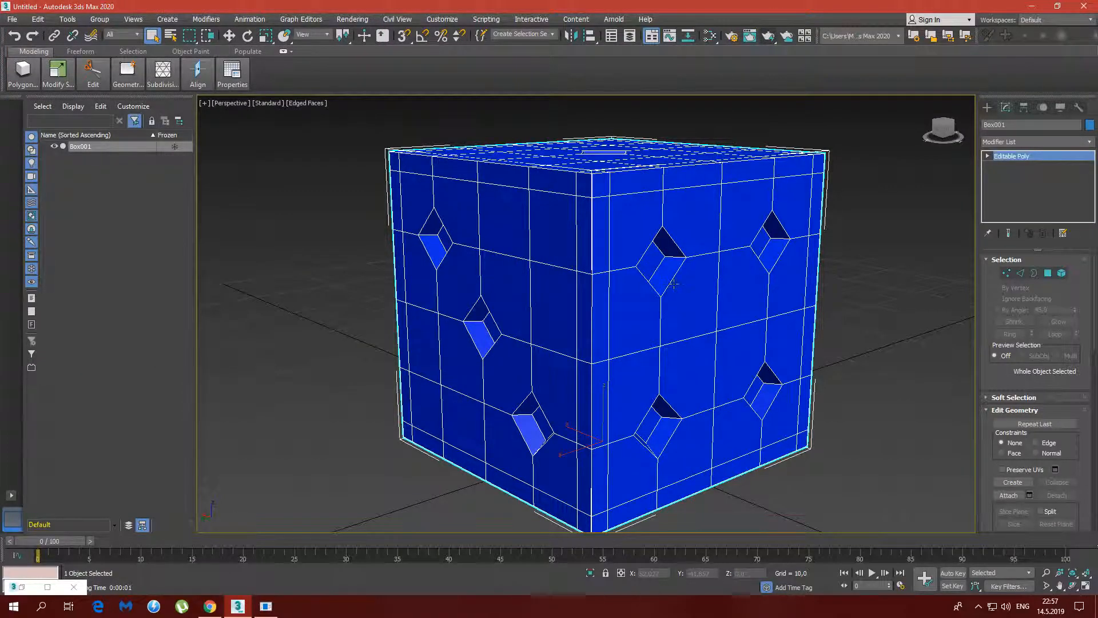
Step: Select the floor polygons of the recessed pips on the four-pip and three-pip faces in Polygon mode
{"action": "left_click", "coordinate": [1048, 274]}
{"action": "left_click_drag", "start_coordinate": [1094, 311], "coordinate": [1095, 413]}
{"action": "left_click", "coordinate": [1055, 375]}
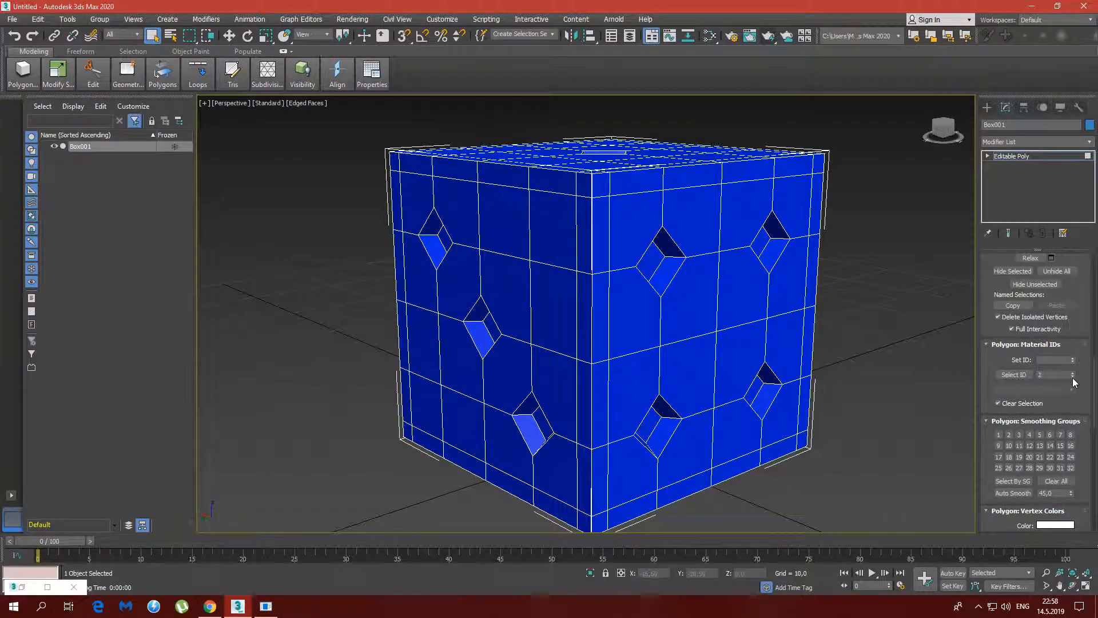
{"action": "left_click", "coordinate": [654, 262]}
{"action": "left_click", "coordinate": [760, 243], "text": "ctrl"}
{"action": "left_click", "coordinate": [756, 389], "text": "ctrl"}
{"action": "left_click", "coordinate": [648, 423], "text": "ctrl"}
{"action": "left_click", "coordinate": [536, 426], "text": "ctrl"}
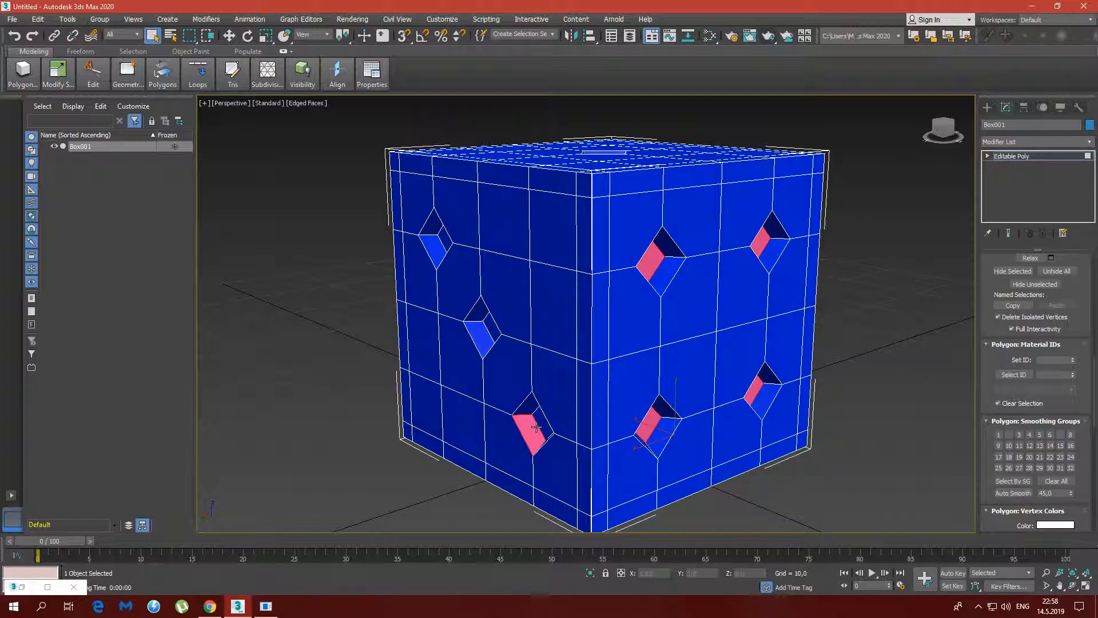
{"action": "left_click", "coordinate": [536, 426], "text": "alt"}
{"action": "left_click", "coordinate": [539, 423], "text": "ctrl"}
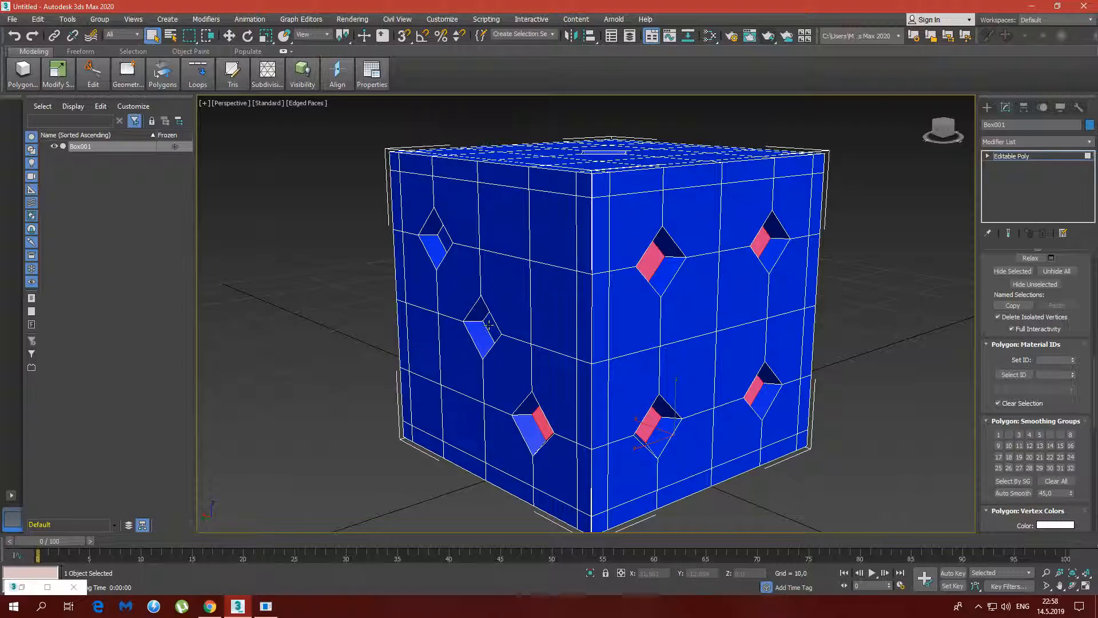
{"action": "left_click", "coordinate": [445, 244], "text": "ctrl"}
Step: Add the pip floor polygons of the one-pip and five-pip faces to the selection
{"action": "middle_click_drag", "start_coordinate": [445, 243], "coordinate": [475, 338], "text": "alt"}
{"action": "left_click", "coordinate": [622, 175], "text": "ctrl"}
{"action": "middle_click_drag", "start_coordinate": [623, 175], "coordinate": [645, 277], "text": "alt"}
{"action": "left_click", "coordinate": [601, 200], "text": "ctrl"}
{"action": "left_click", "coordinate": [506, 302], "text": "ctrl"}
{"action": "left_click", "coordinate": [415, 404], "text": "ctrl"}
{"action": "left_click", "coordinate": [418, 209], "text": "ctrl"}
{"action": "left_click", "coordinate": [602, 404], "text": "ctrl"}
Step: Deselect the stray surface polygons on the two-pip face and add its two pip floor polygons to the selection
{"action": "middle_click_drag", "start_coordinate": [602, 404], "coordinate": [512, 382], "text": "alt"}
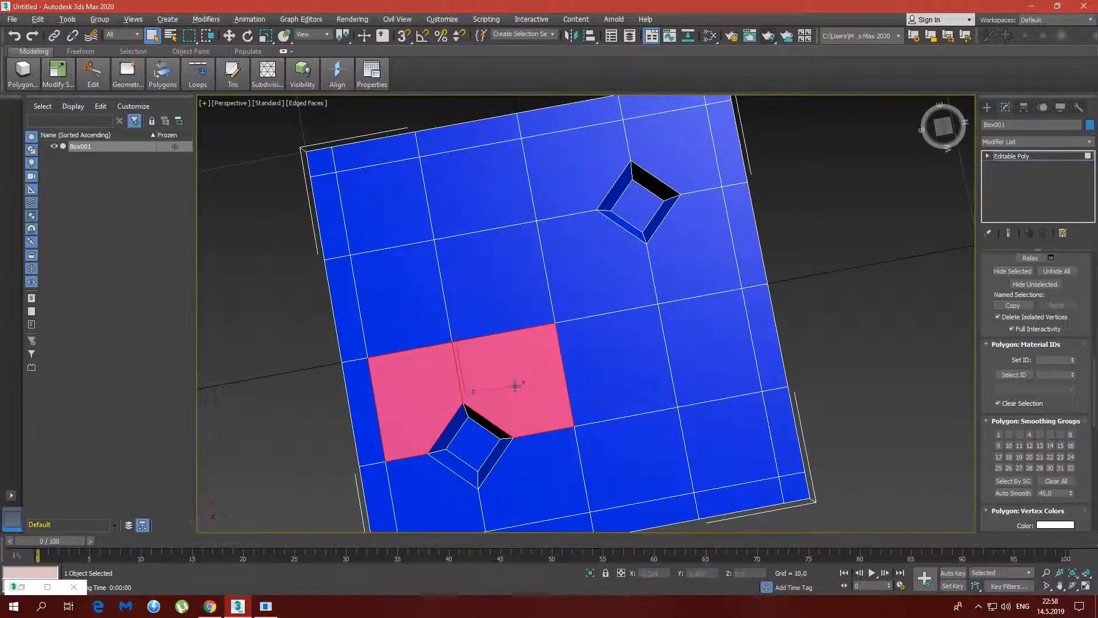
{"action": "left_click", "coordinate": [515, 387], "text": "alt"}
{"action": "left_click", "coordinate": [443, 389], "text": "alt"}
{"action": "left_click", "coordinate": [473, 441], "text": "ctrl"}
{"action": "left_click", "coordinate": [645, 207], "text": "ctrl"}
Step: Add the six pip floor polygons of the six-pip face to the selection and deselect the remaining stray polygon
{"action": "middle_click_drag", "start_coordinate": [645, 207], "coordinate": [572, 131], "text": "alt"}
{"action": "left_click", "coordinate": [551, 285], "text": "ctrl"}
{"action": "left_click", "coordinate": [761, 277], "text": "ctrl"}
{"action": "left_click", "coordinate": [756, 378], "text": "ctrl"}
{"action": "left_click", "coordinate": [562, 397], "text": "ctrl"}
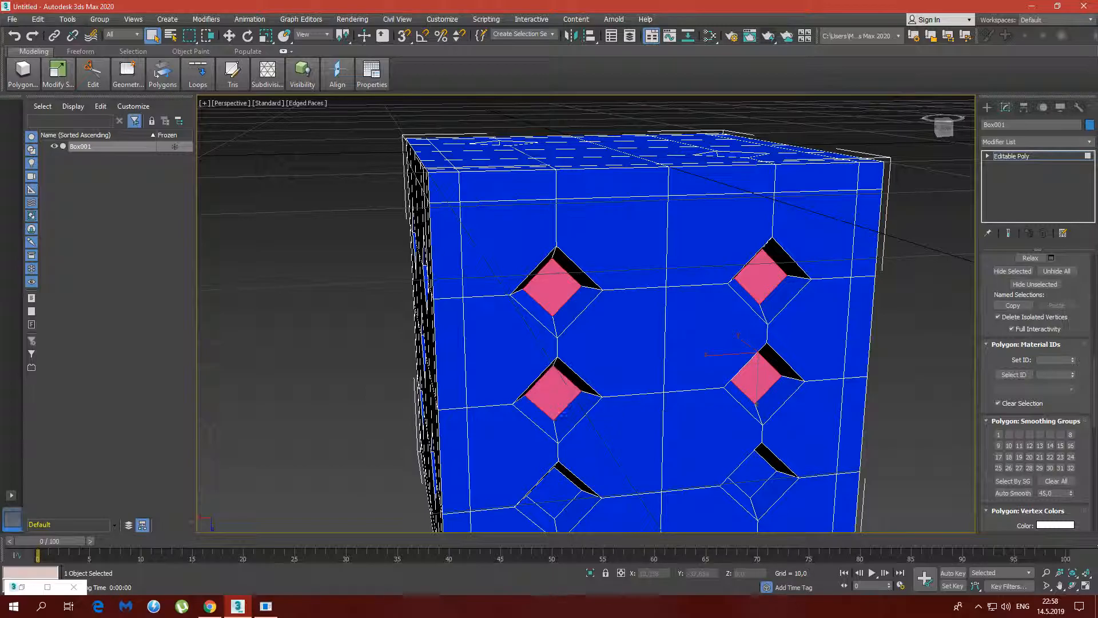
{"action": "left_click", "coordinate": [553, 493], "text": "ctrl"}
{"action": "left_click", "coordinate": [752, 475], "text": "ctrl"}
{"action": "middle_click_drag", "start_coordinate": [752, 475], "coordinate": [637, 226], "text": "alt"}
{"action": "left_click", "coordinate": [507, 327], "text": "alt"}
{"action": "middle_click_drag", "start_coordinate": [507, 326], "coordinate": [729, 314], "text": "alt"}
{"action": "left_click_drag", "start_coordinate": [1062, 309], "coordinate": [1052, 617]}
{"action": "left_click_drag", "start_coordinate": [1085, 341], "coordinate": [1079, 469]}
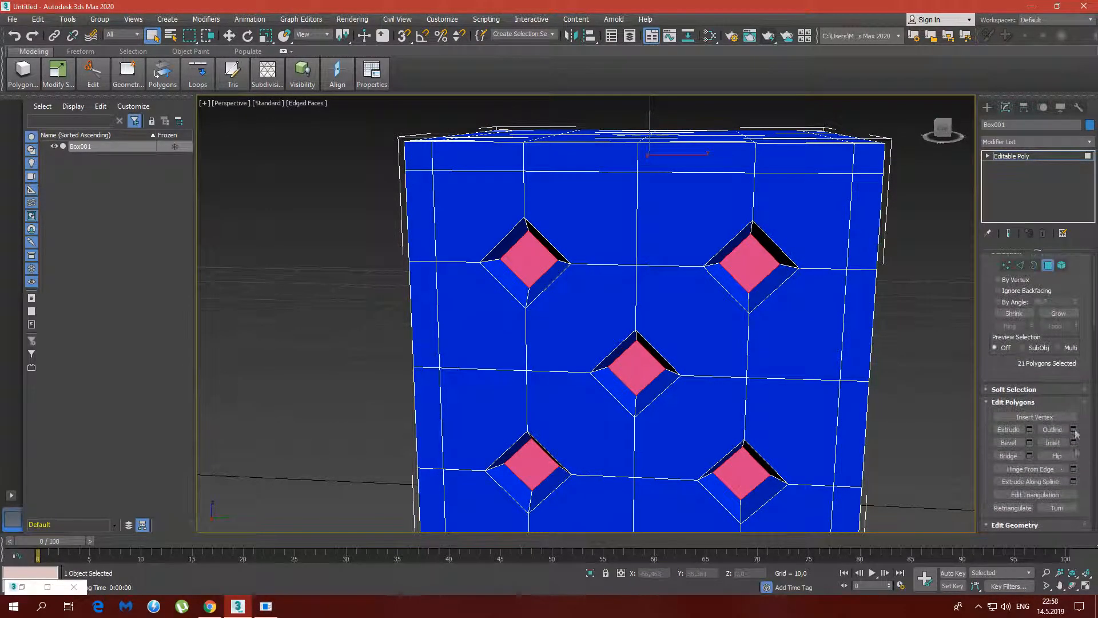
Step: Grow the pip floor selection to include the pip walls and assign material ID 2 to the selected polygons
{"action": "left_click", "coordinate": [1068, 315]}
{"action": "left_click_drag", "start_coordinate": [1076, 411], "coordinate": [1050, 251]}
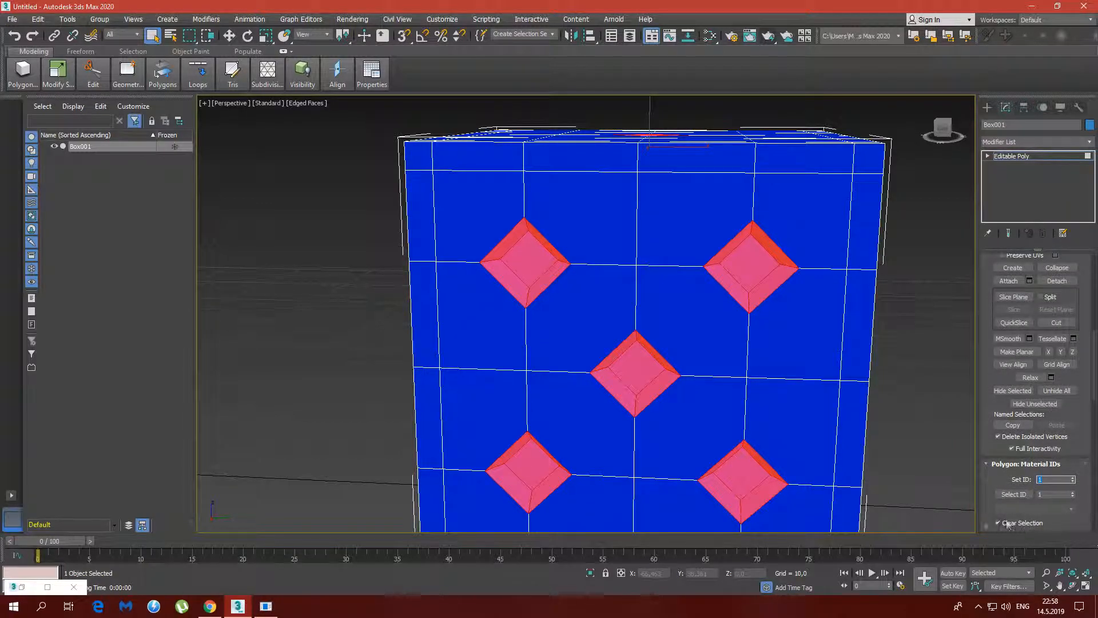
{"action": "left_click", "coordinate": [709, 36]}
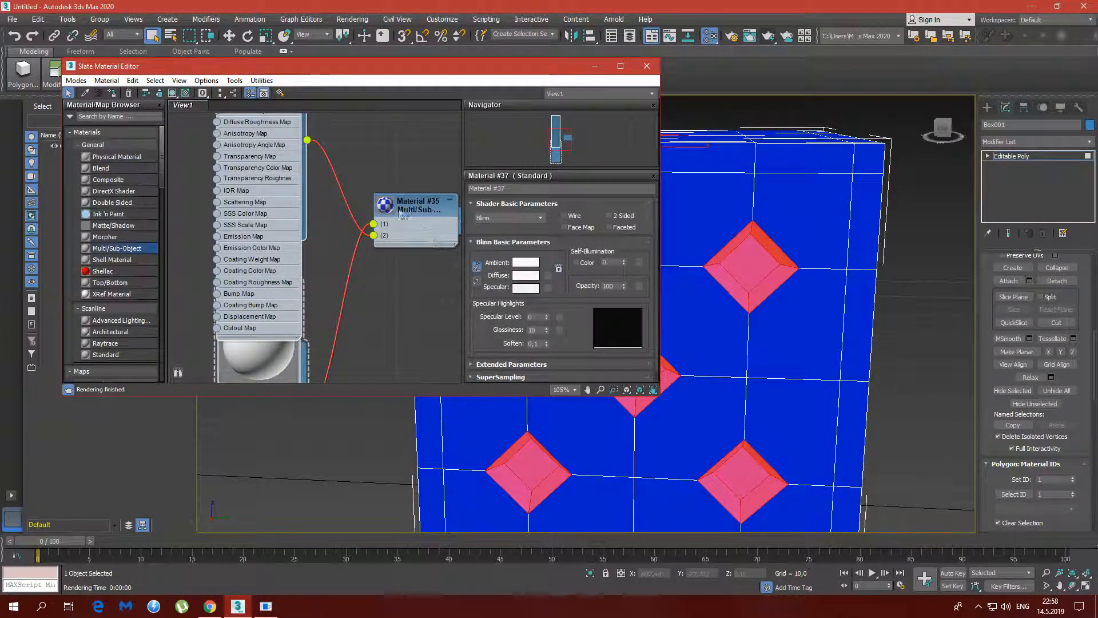
{"action": "middle_click_drag", "start_coordinate": [374, 190], "coordinate": [371, 167]}
{"action": "double_click", "coordinate": [372, 170]}
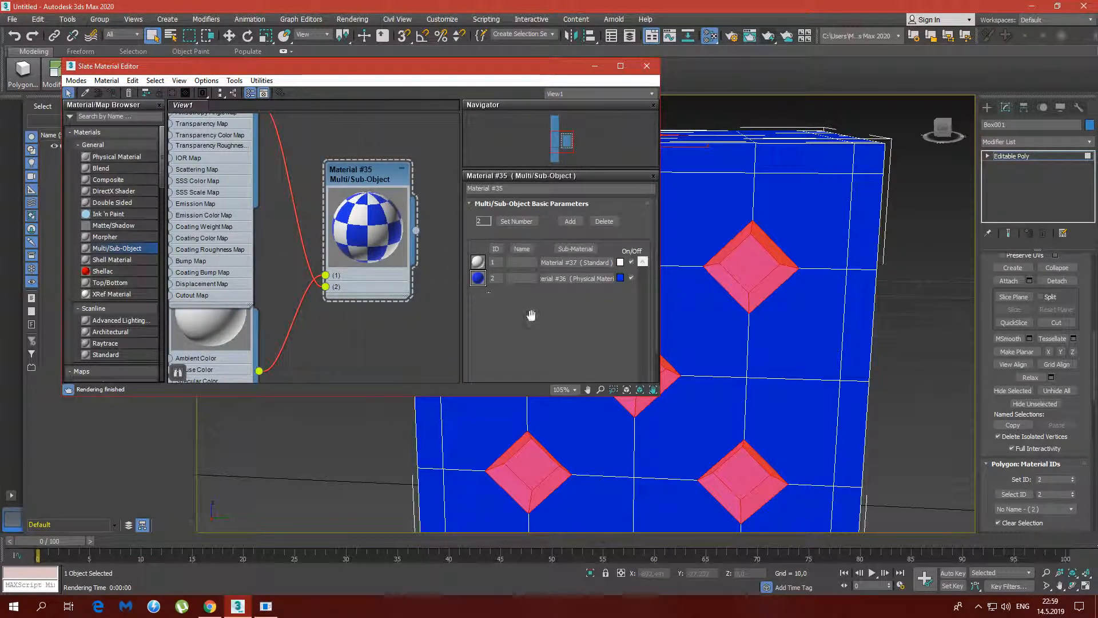
Step: Check the material ID of a pip floor polygon and the parameters of Material #37 and the Multi/Sub-Object material
{"action": "left_click", "coordinate": [717, 234]}
{"action": "left_click", "coordinate": [760, 261]}
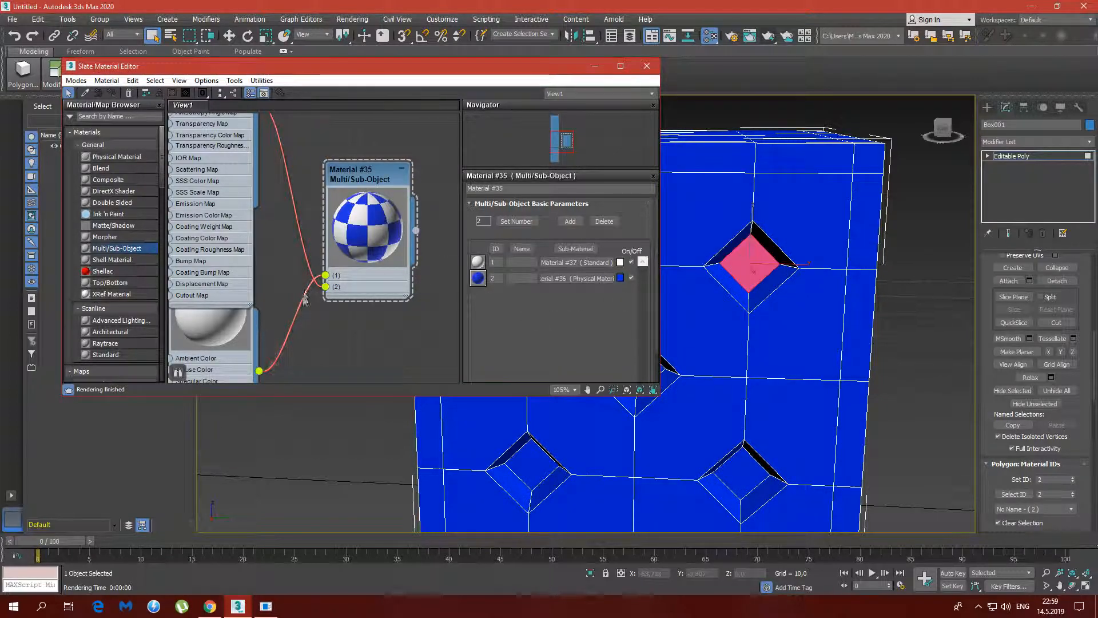
{"action": "left_click", "coordinate": [223, 260]}
{"action": "double_click", "coordinate": [212, 257]}
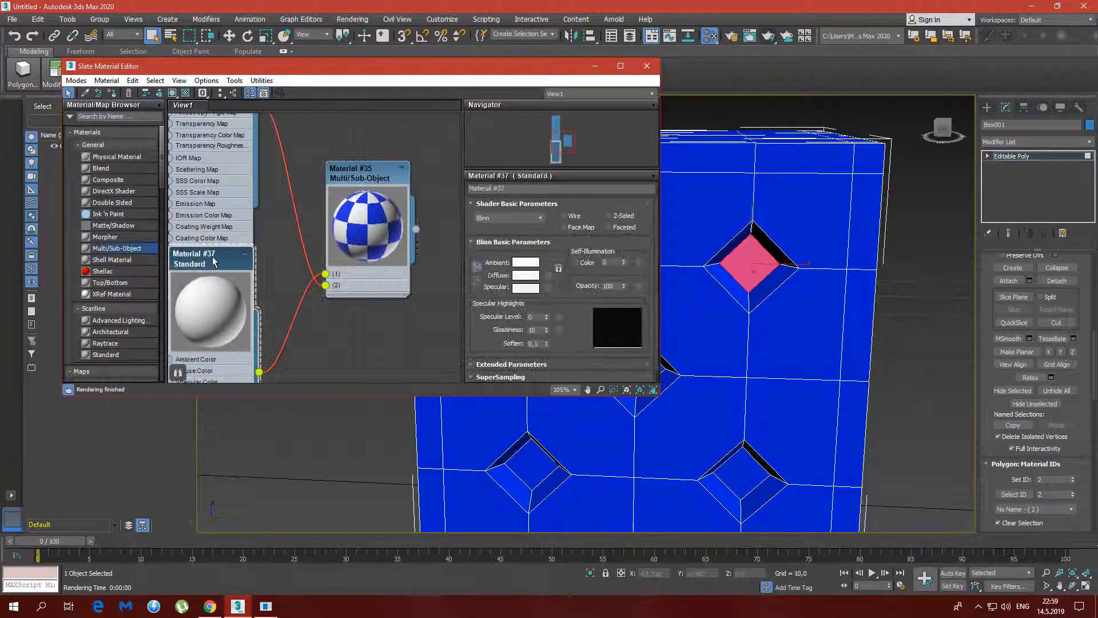
{"action": "double_click", "coordinate": [346, 175]}
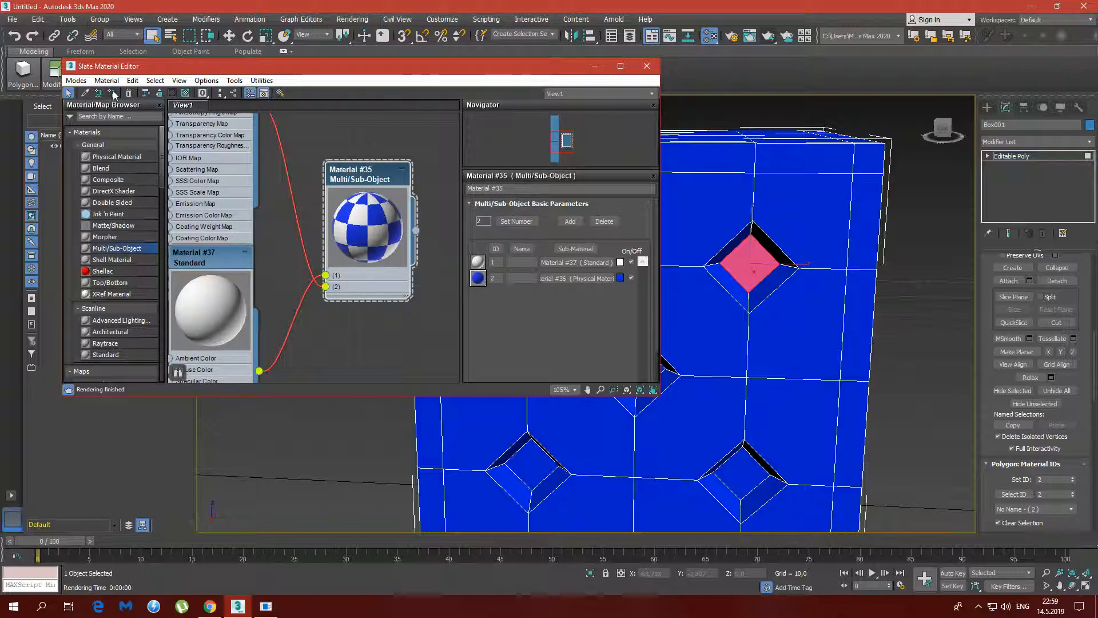
Step: Convert the die to Editable Poly
{"action": "left_click", "coordinate": [908, 357]}
{"action": "left_click", "coordinate": [594, 66]}
{"action": "middle_click_drag", "start_coordinate": [726, 262], "coordinate": [647, 248]}
{"action": "scroll", "coordinate": [647, 248], "scroll_direction": "down", "scroll_amount": 2}
{"action": "right_click", "coordinate": [621, 259]}
{"action": "mouse_move", "coordinate": [698, 361]}
{"action": "left_click", "coordinate": [809, 369]}
Step: Apply a TurboSmooth modifier to the die and set its iterations to 3
{"action": "left_click", "coordinate": [1035, 141]}
{"action": "scroll", "coordinate": [1030, 372], "scroll_direction": "down", "scroll_amount": 15}
{"action": "left_click", "coordinate": [1030, 394]}
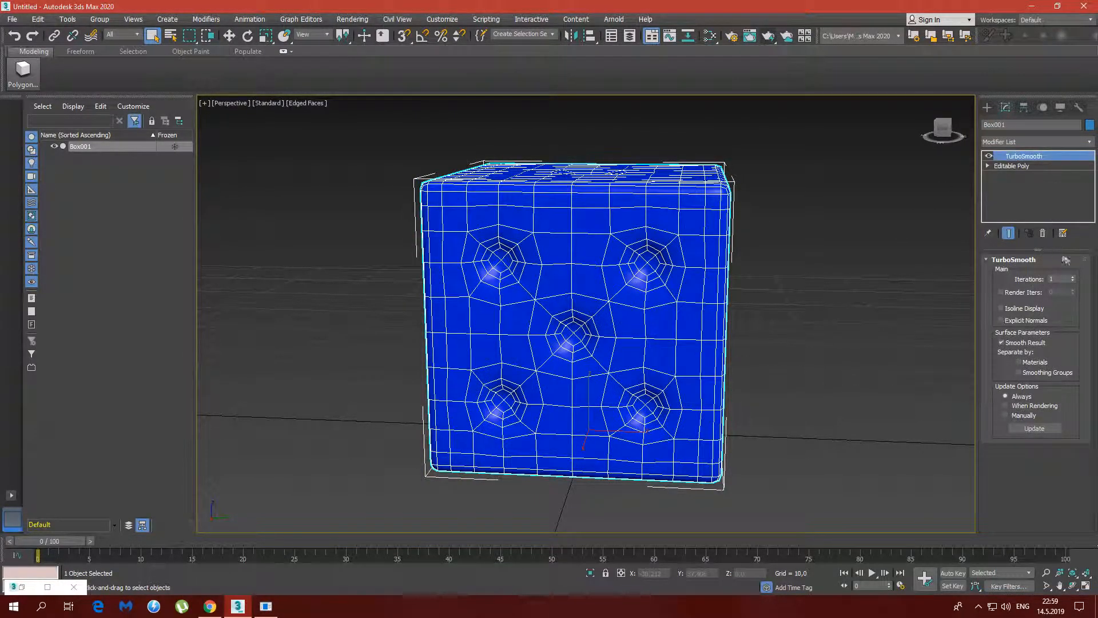
{"action": "left_click", "coordinate": [1074, 278]}
{"action": "left_click", "coordinate": [1074, 277]}
{"action": "middle_click_drag", "start_coordinate": [629, 263], "coordinate": [613, 258], "text": "alt"}
Step: Replace the blue sub-material with ID 2 in the Multi/Sub-Object material by a newly added Standard sub-material
{"action": "left_click", "coordinate": [709, 36]}
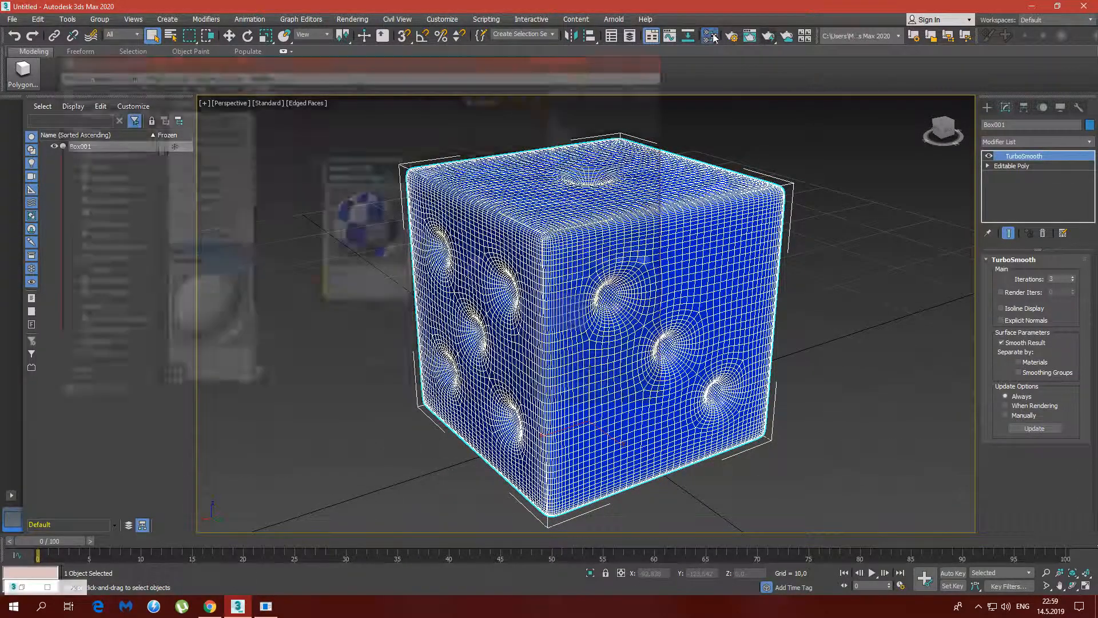
{"action": "double_click", "coordinate": [384, 227]}
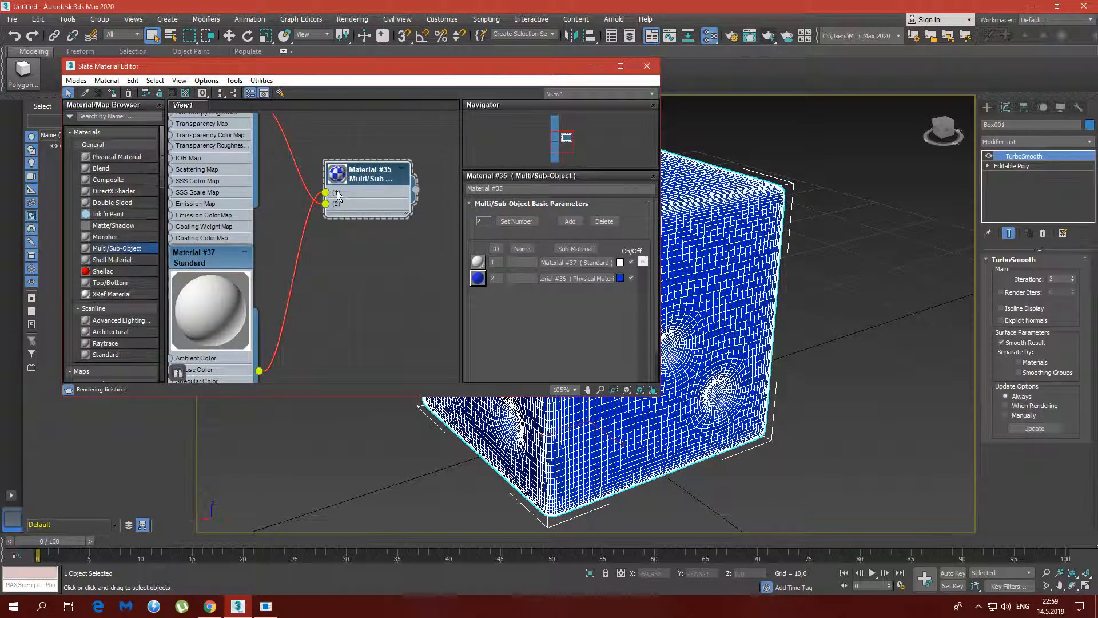
{"action": "middle_click_drag", "start_coordinate": [355, 183], "coordinate": [398, 211]}
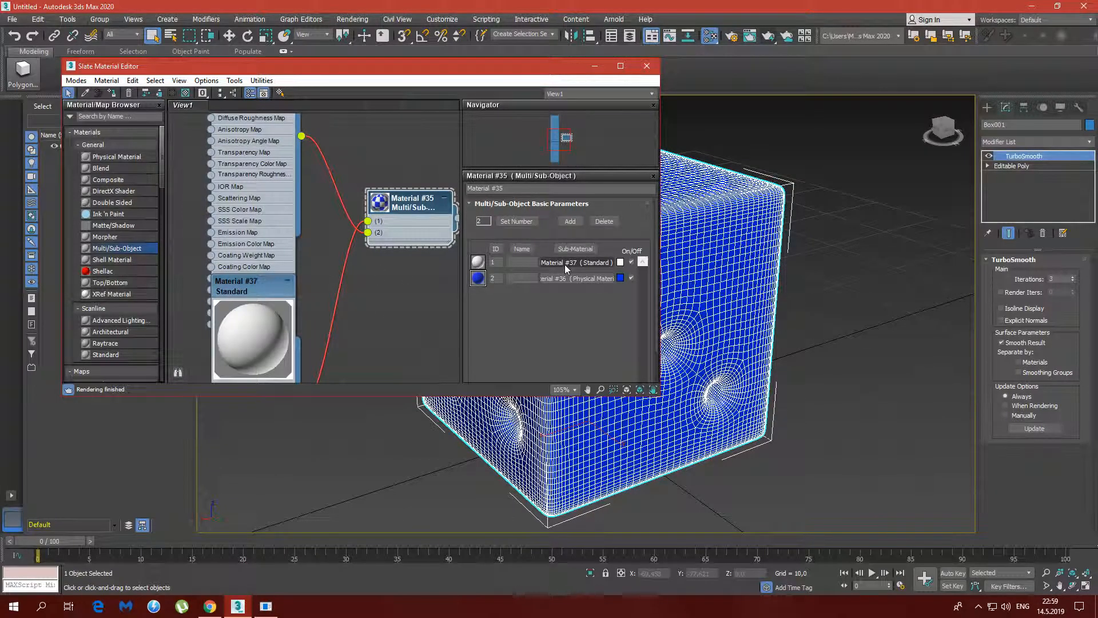
{"action": "left_click", "coordinate": [632, 262]}
{"action": "left_click", "coordinate": [495, 262]}
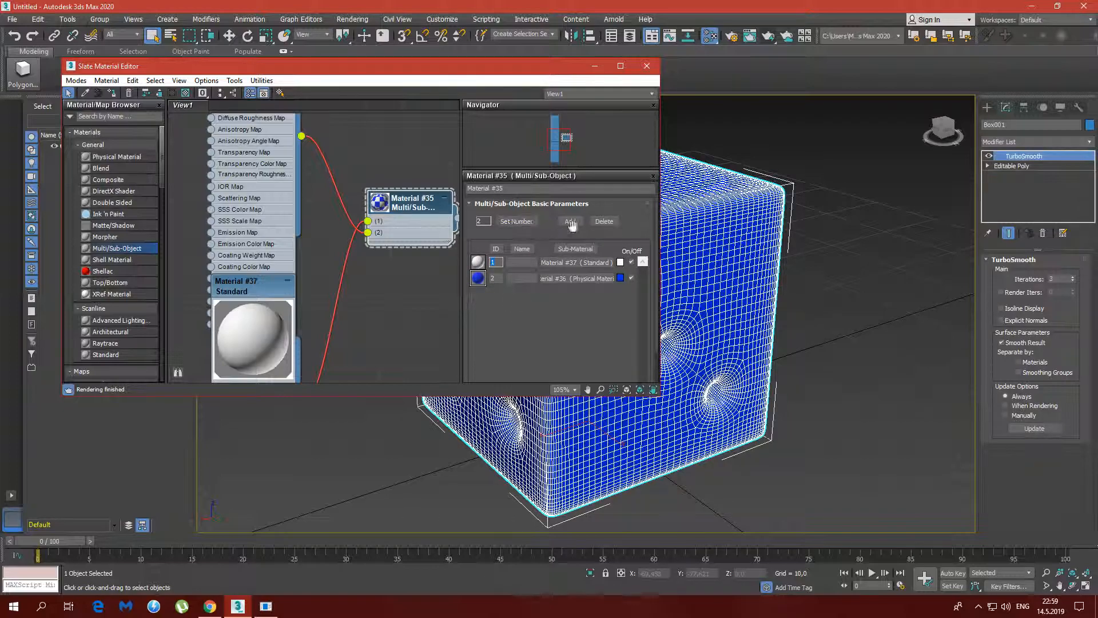
{"action": "left_click", "coordinate": [604, 221]}
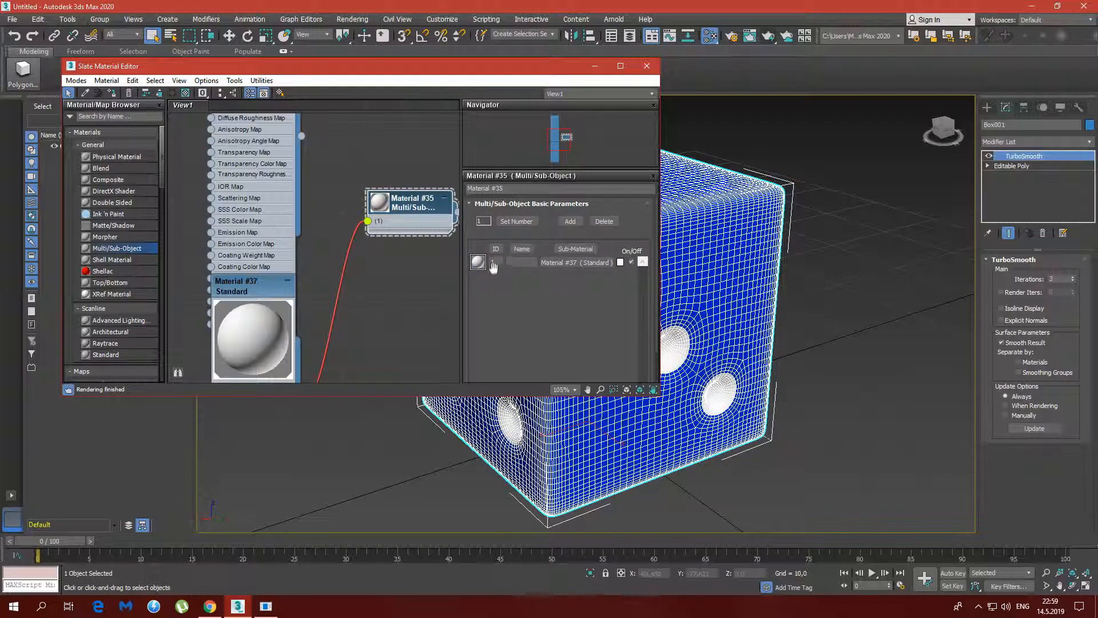
{"action": "left_click", "coordinate": [571, 221]}
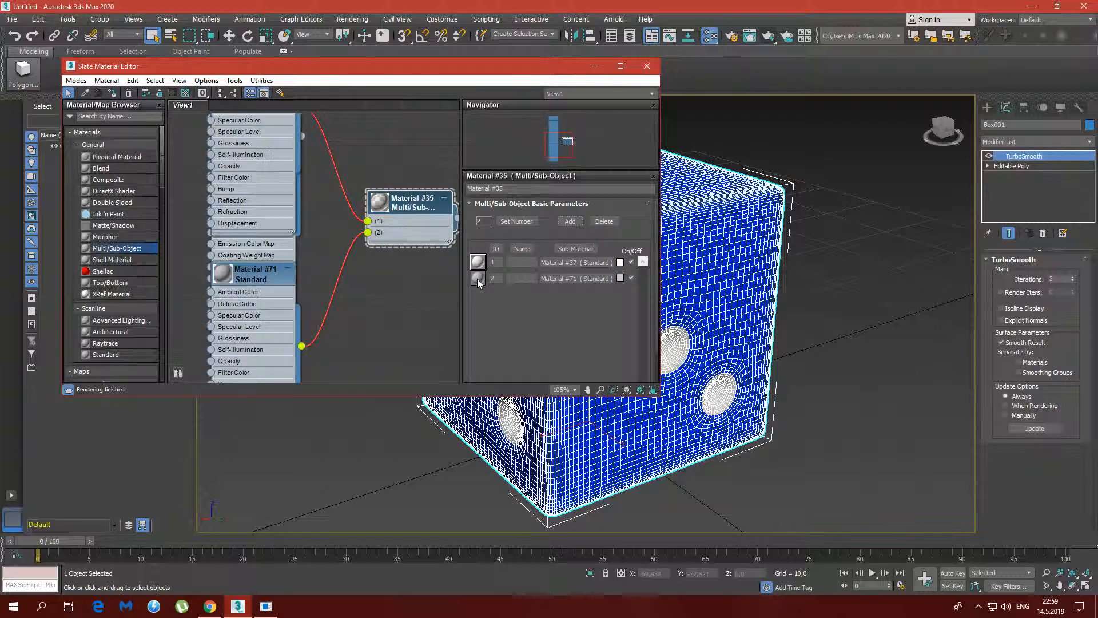
Step: Move the Material #71 node clear of the others and set its ambient and diffuse colors to near white
{"action": "middle_click_drag", "start_coordinate": [349, 259], "coordinate": [374, 272]}
{"action": "left_click_drag", "start_coordinate": [300, 293], "coordinate": [397, 305]}
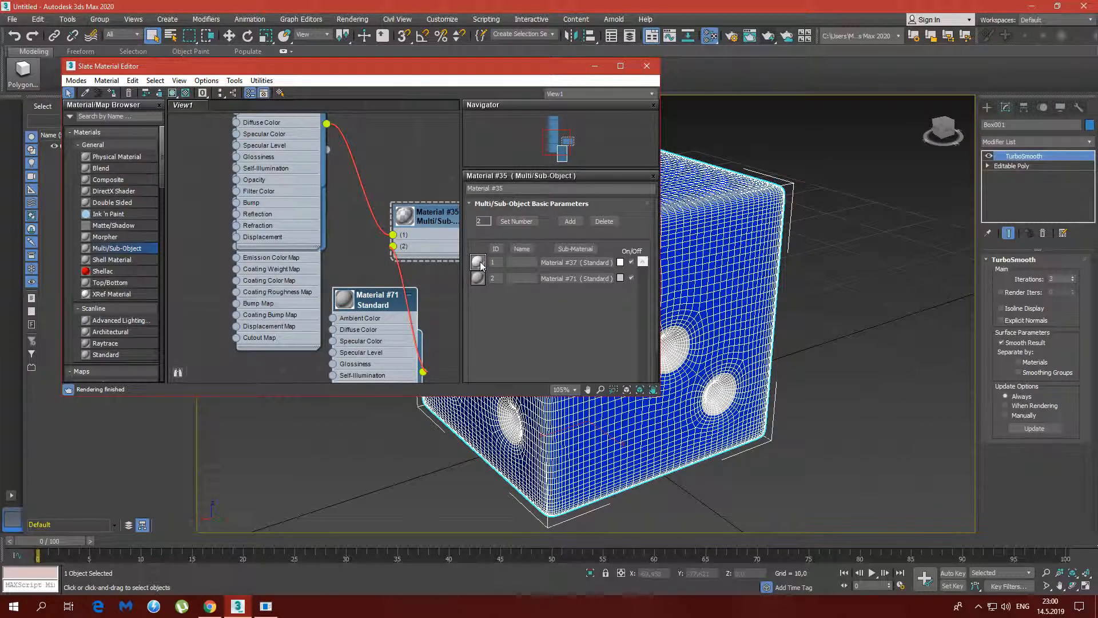
{"action": "double_click", "coordinate": [369, 298]}
{"action": "left_click", "coordinate": [526, 262]}
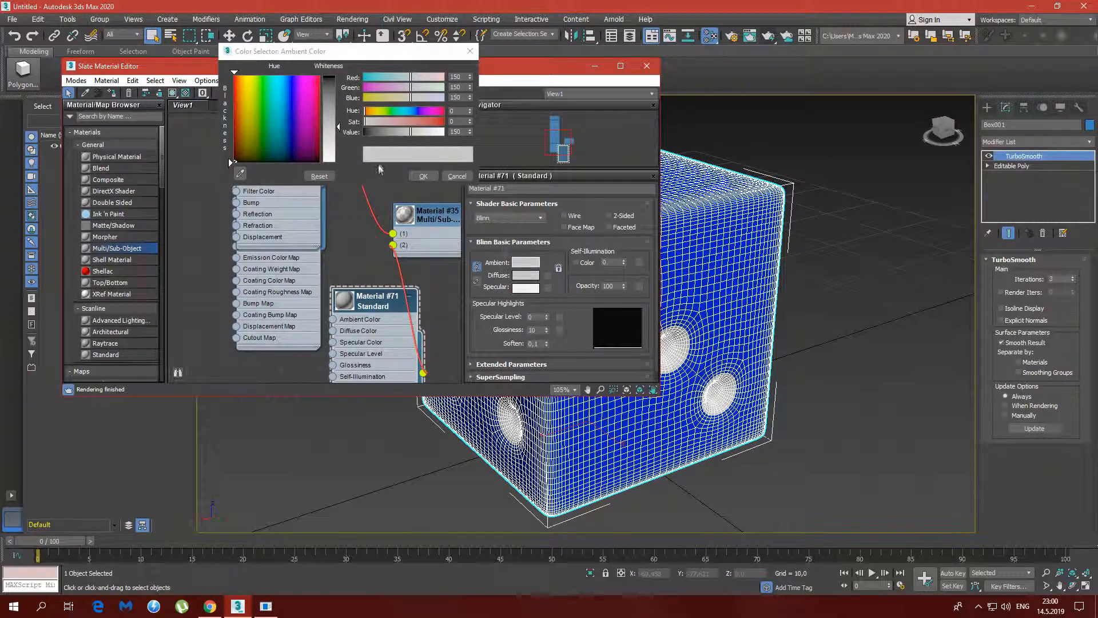
{"action": "left_click", "coordinate": [423, 176]}
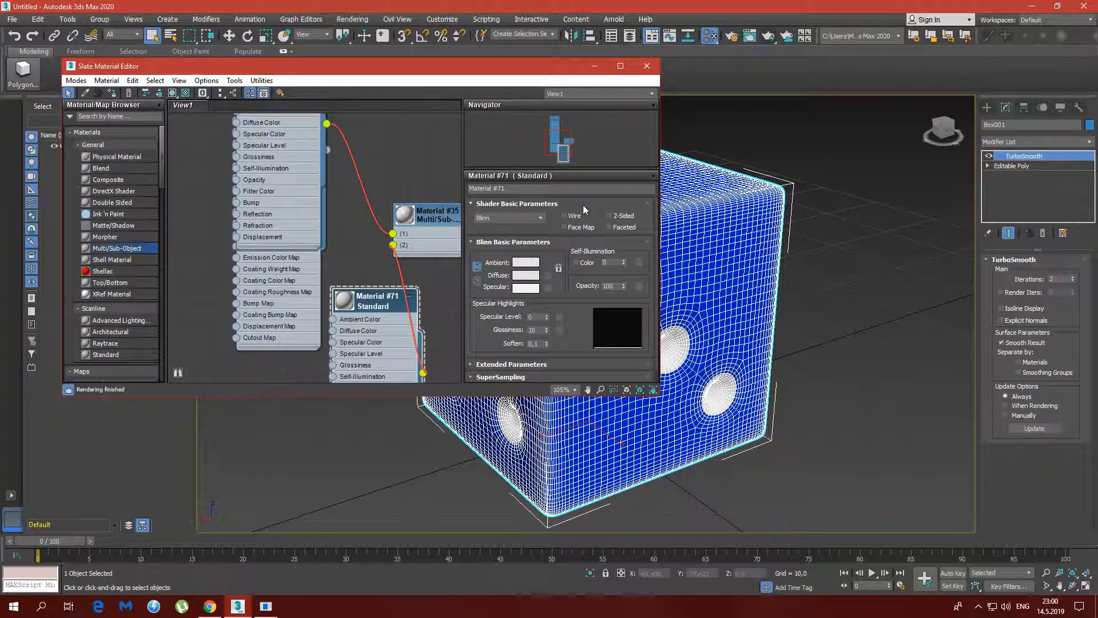
Step: Move the Material #37 node aside and set its ambient and diffuse colors to blue
{"action": "middle_click_drag", "start_coordinate": [377, 123], "coordinate": [321, 264]}
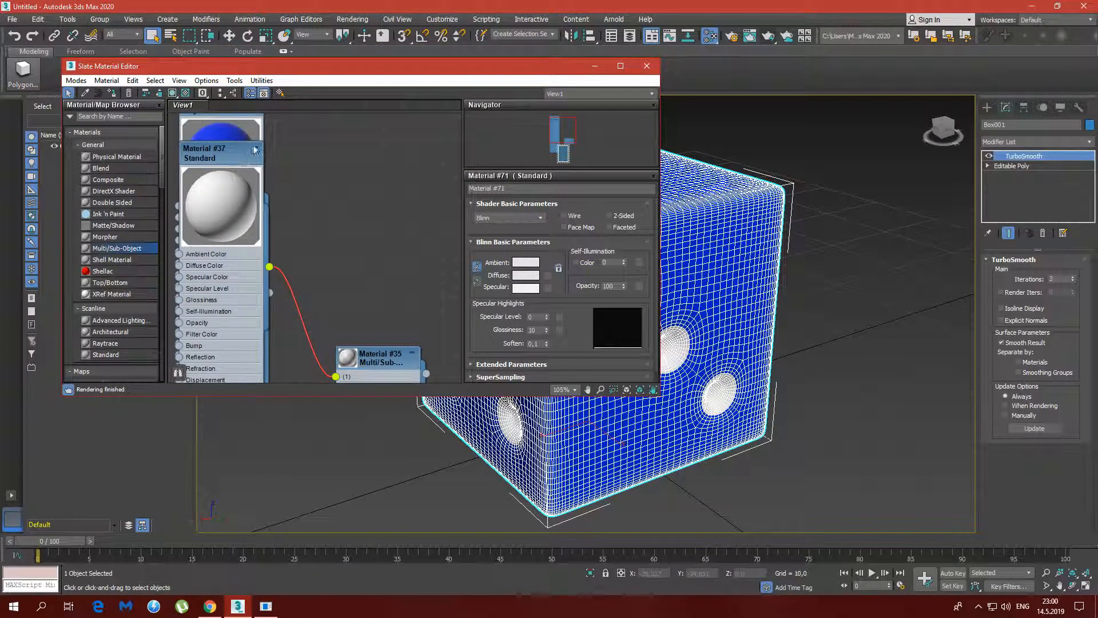
{"action": "left_click_drag", "start_coordinate": [239, 160], "coordinate": [191, 197]}
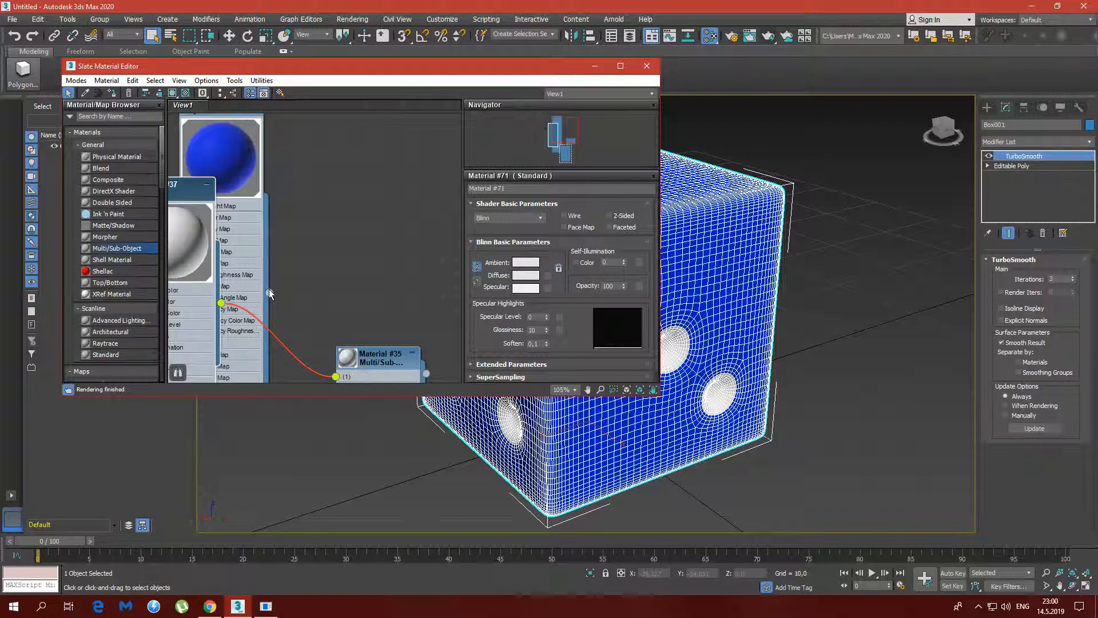
{"action": "middle_click_drag", "start_coordinate": [303, 294], "coordinate": [324, 194]}
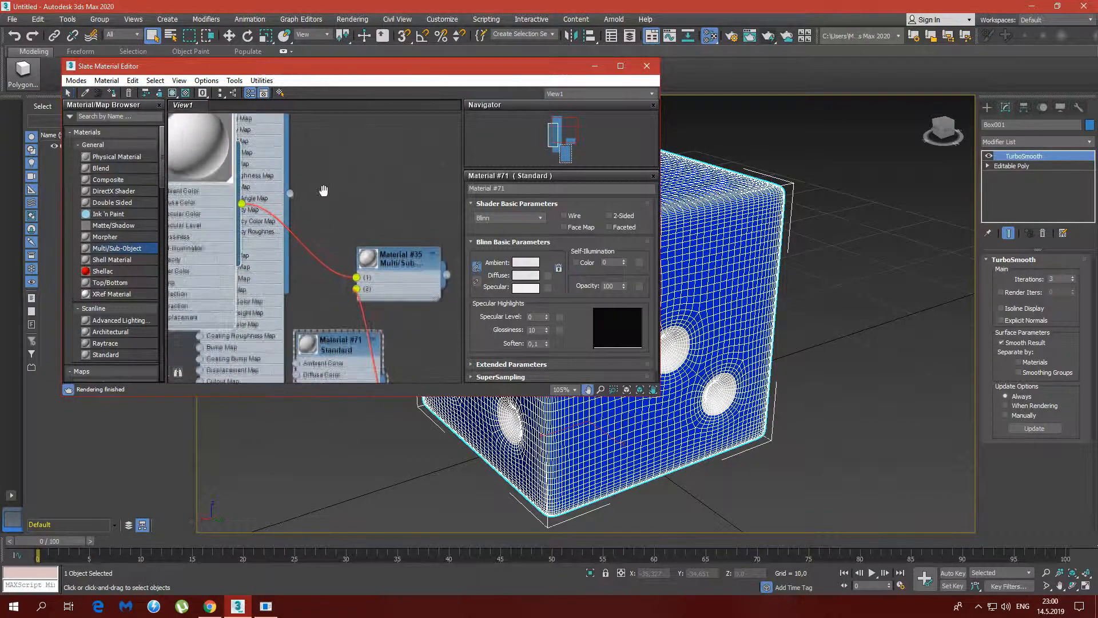
{"action": "double_click", "coordinate": [212, 159]}
{"action": "middle_click_drag", "start_coordinate": [248, 205], "coordinate": [273, 298]}
{"action": "double_click", "coordinate": [211, 179]}
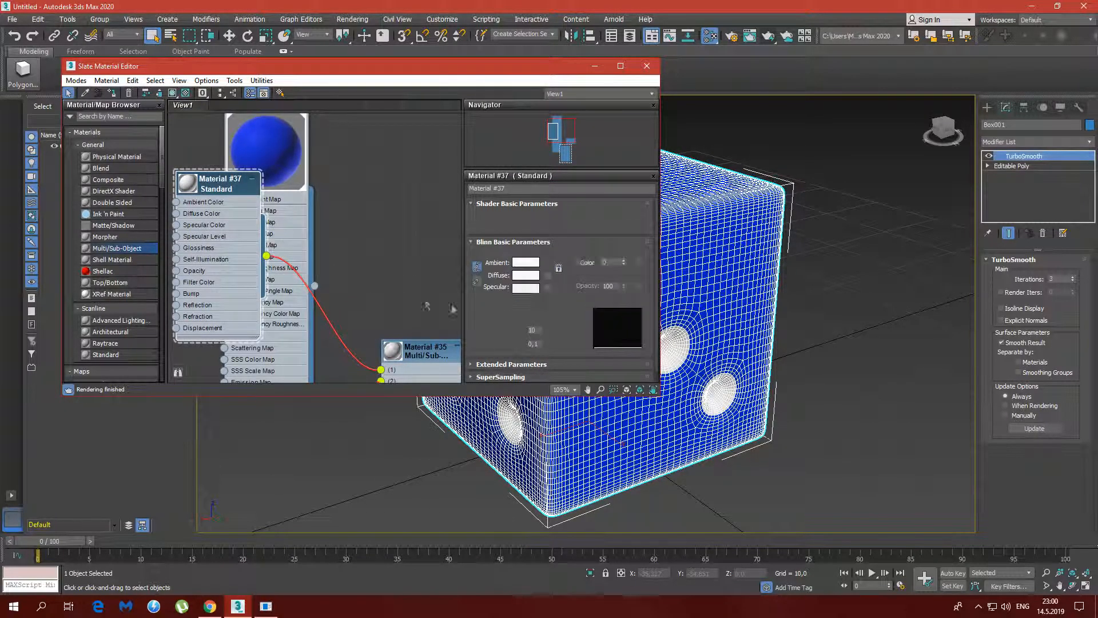
{"action": "left_click", "coordinate": [525, 262]}
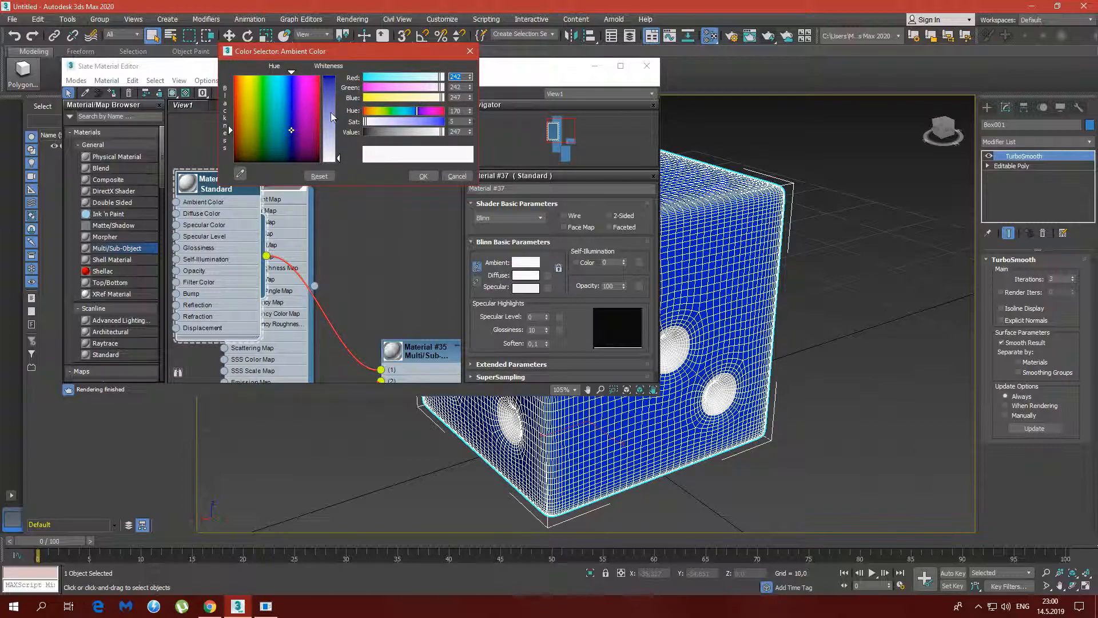
{"action": "left_click_drag", "start_coordinate": [331, 118], "coordinate": [332, 79]}
{"action": "left_click", "coordinate": [424, 176]}
Step: Connect the blue physical material to slot 1 of the Multi/Sub-Object material and put the material editor away
{"action": "middle_click_drag", "start_coordinate": [418, 297], "coordinate": [375, 257]}
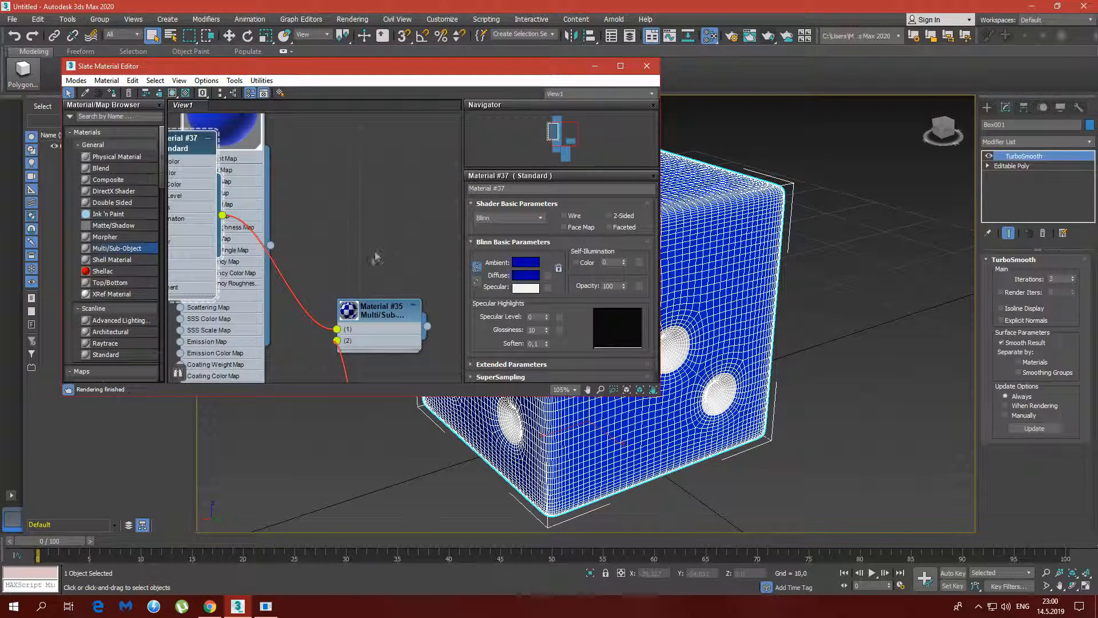
{"action": "middle_click_drag", "start_coordinate": [286, 243], "coordinate": [293, 259]}
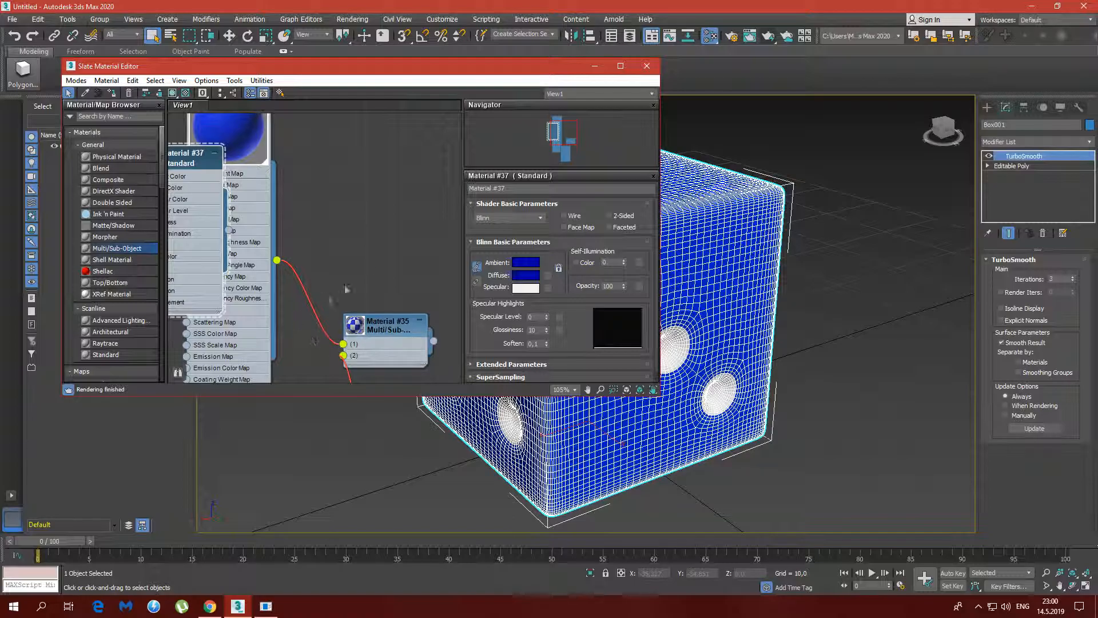
{"action": "middle_click_drag", "start_coordinate": [427, 298], "coordinate": [417, 293]}
{"action": "left_click", "coordinate": [595, 69]}
Step: Frame the die showing three faces and set the render output size to HDTV (video) at 1920x1080
{"action": "middle_click_drag", "start_coordinate": [626, 273], "coordinate": [650, 258], "text": "alt"}
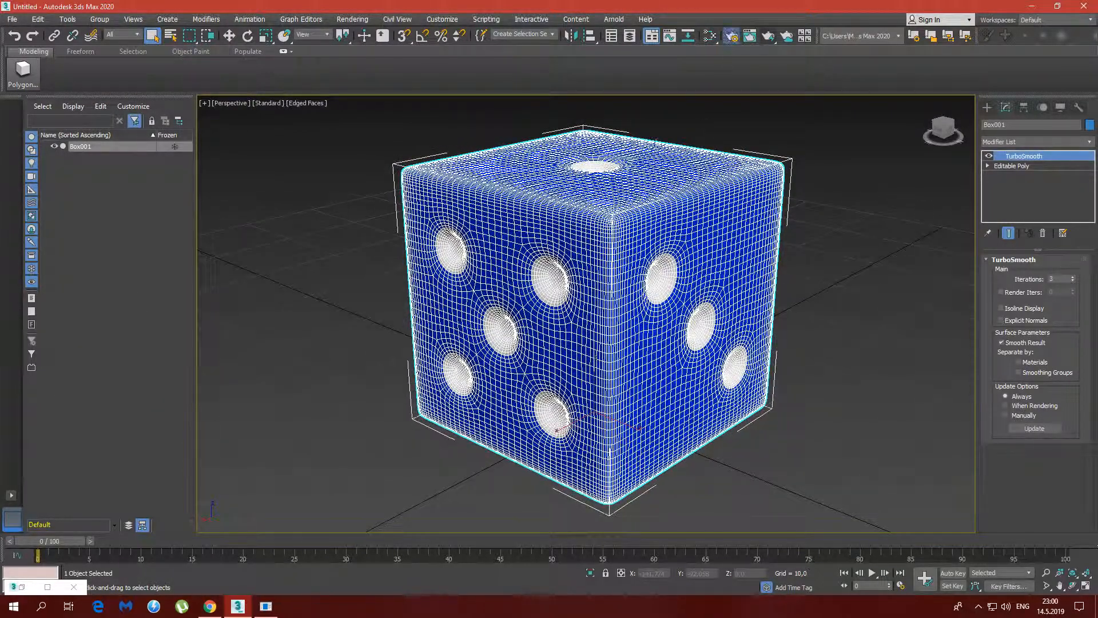
{"action": "left_click", "coordinate": [732, 35]}
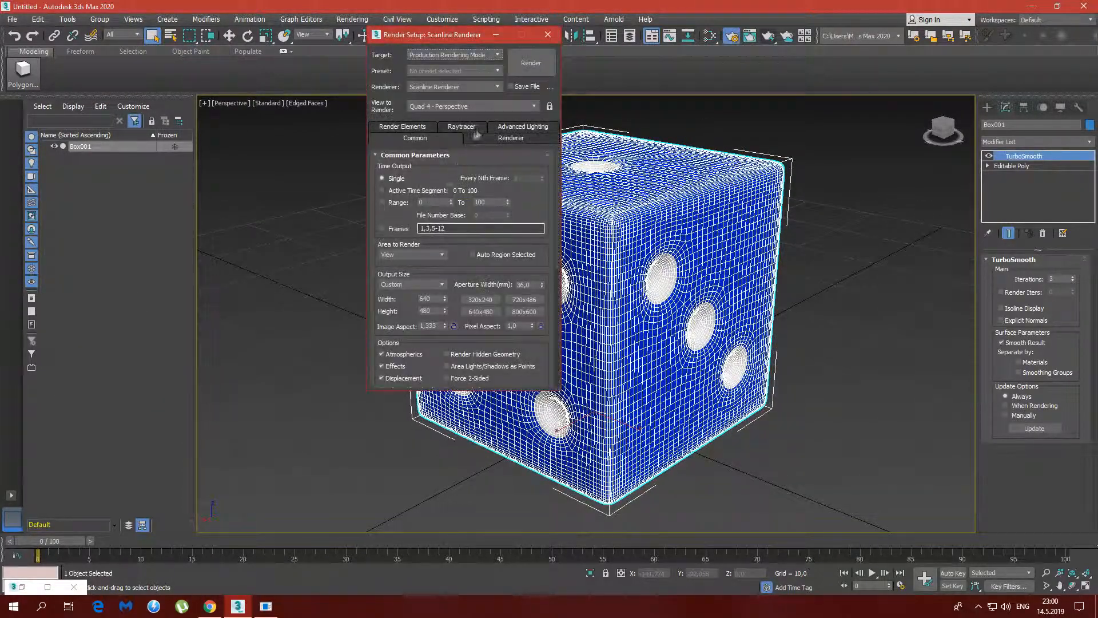
{"action": "left_click", "coordinate": [441, 286]}
{"action": "left_click", "coordinate": [409, 435]}
{"action": "left_click", "coordinate": [480, 299]}
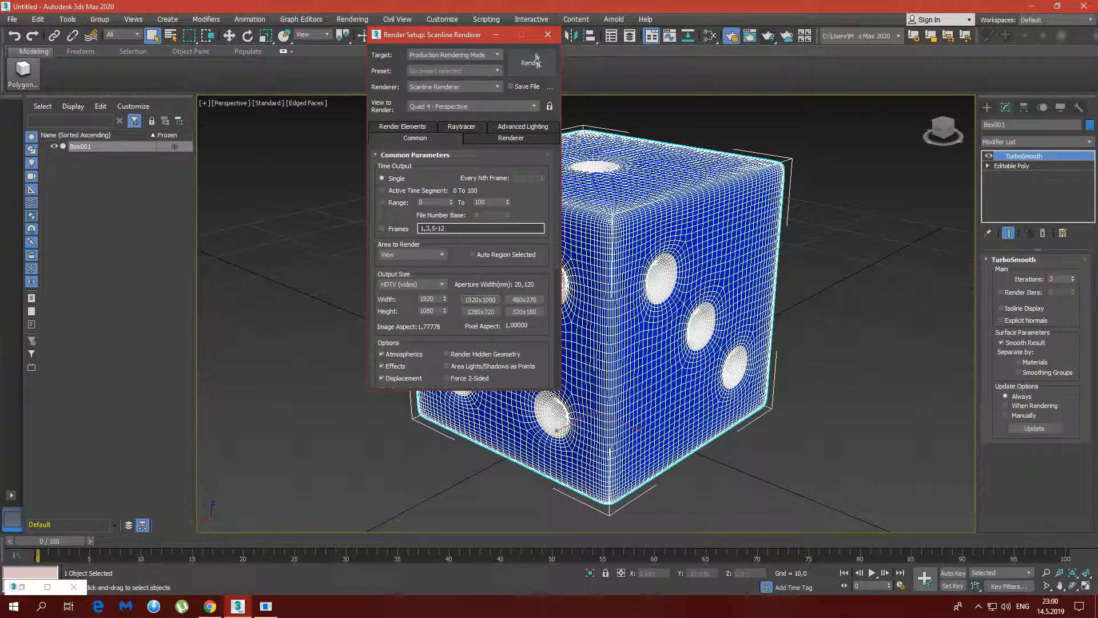
Step: Render the perspective view and enlarge the rendered image of the die
{"action": "left_click", "coordinate": [538, 74]}
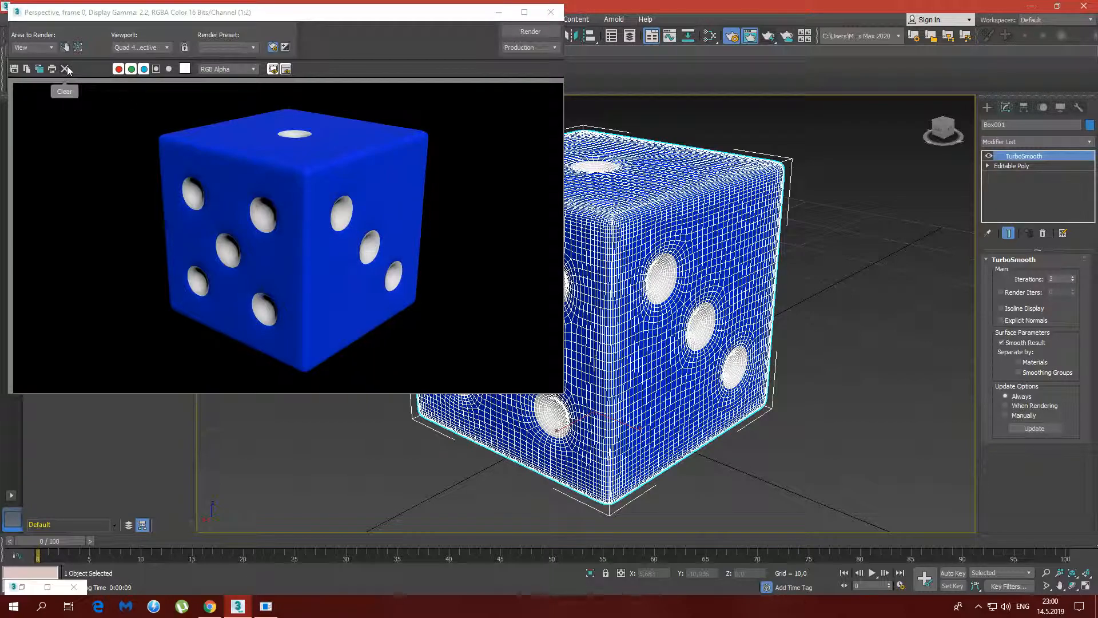
{"action": "left_click", "coordinate": [524, 12]}
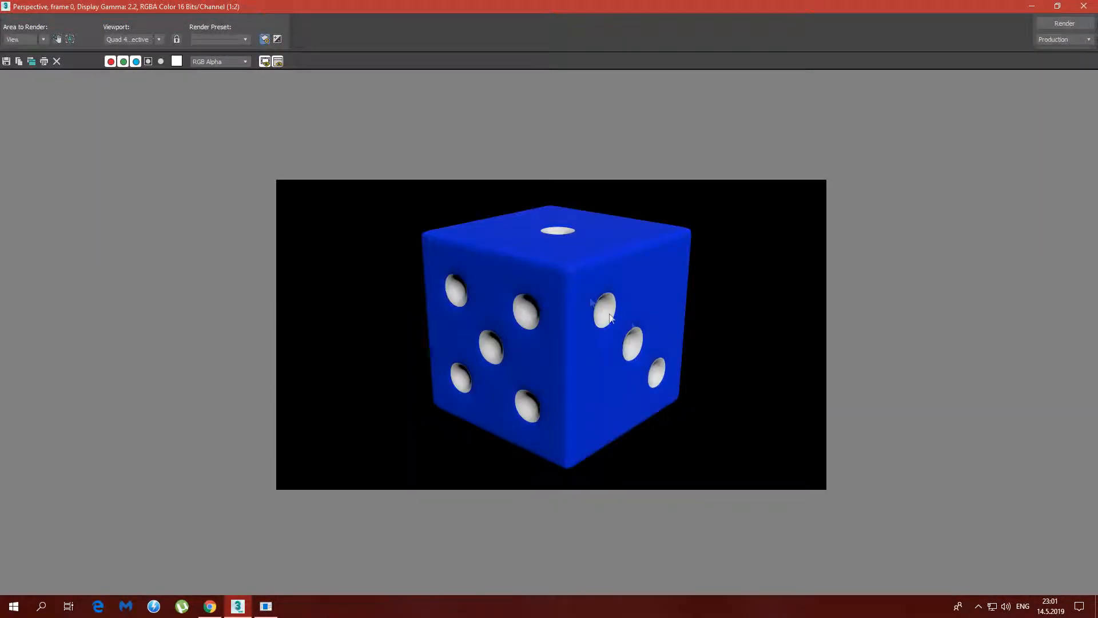
{"action": "scroll", "coordinate": [598, 322], "scroll_direction": "up", "scroll_amount": 1}
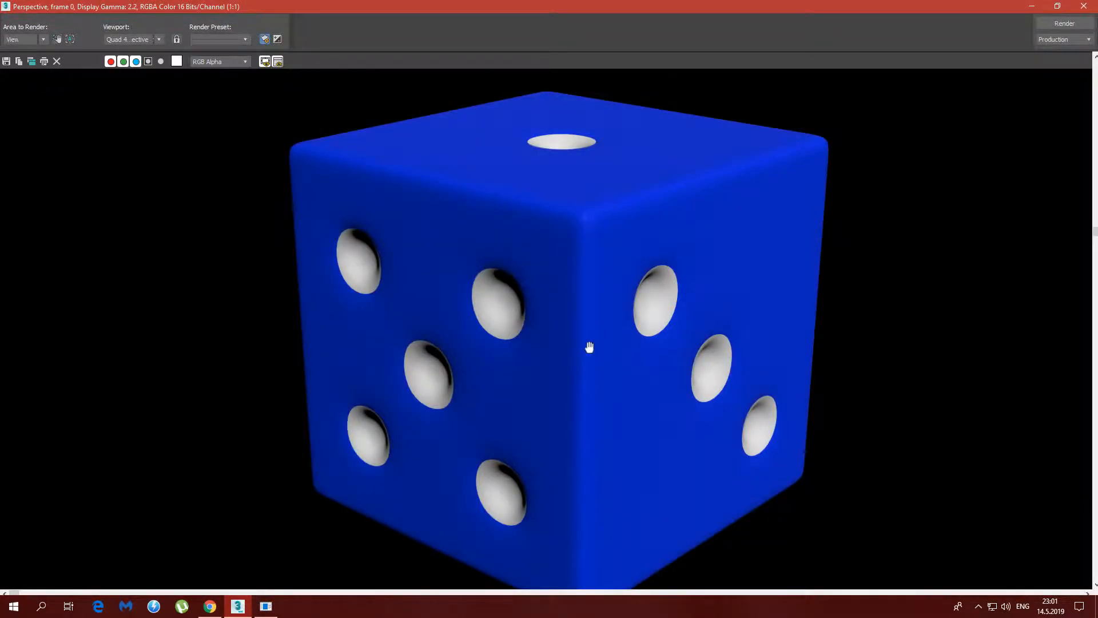